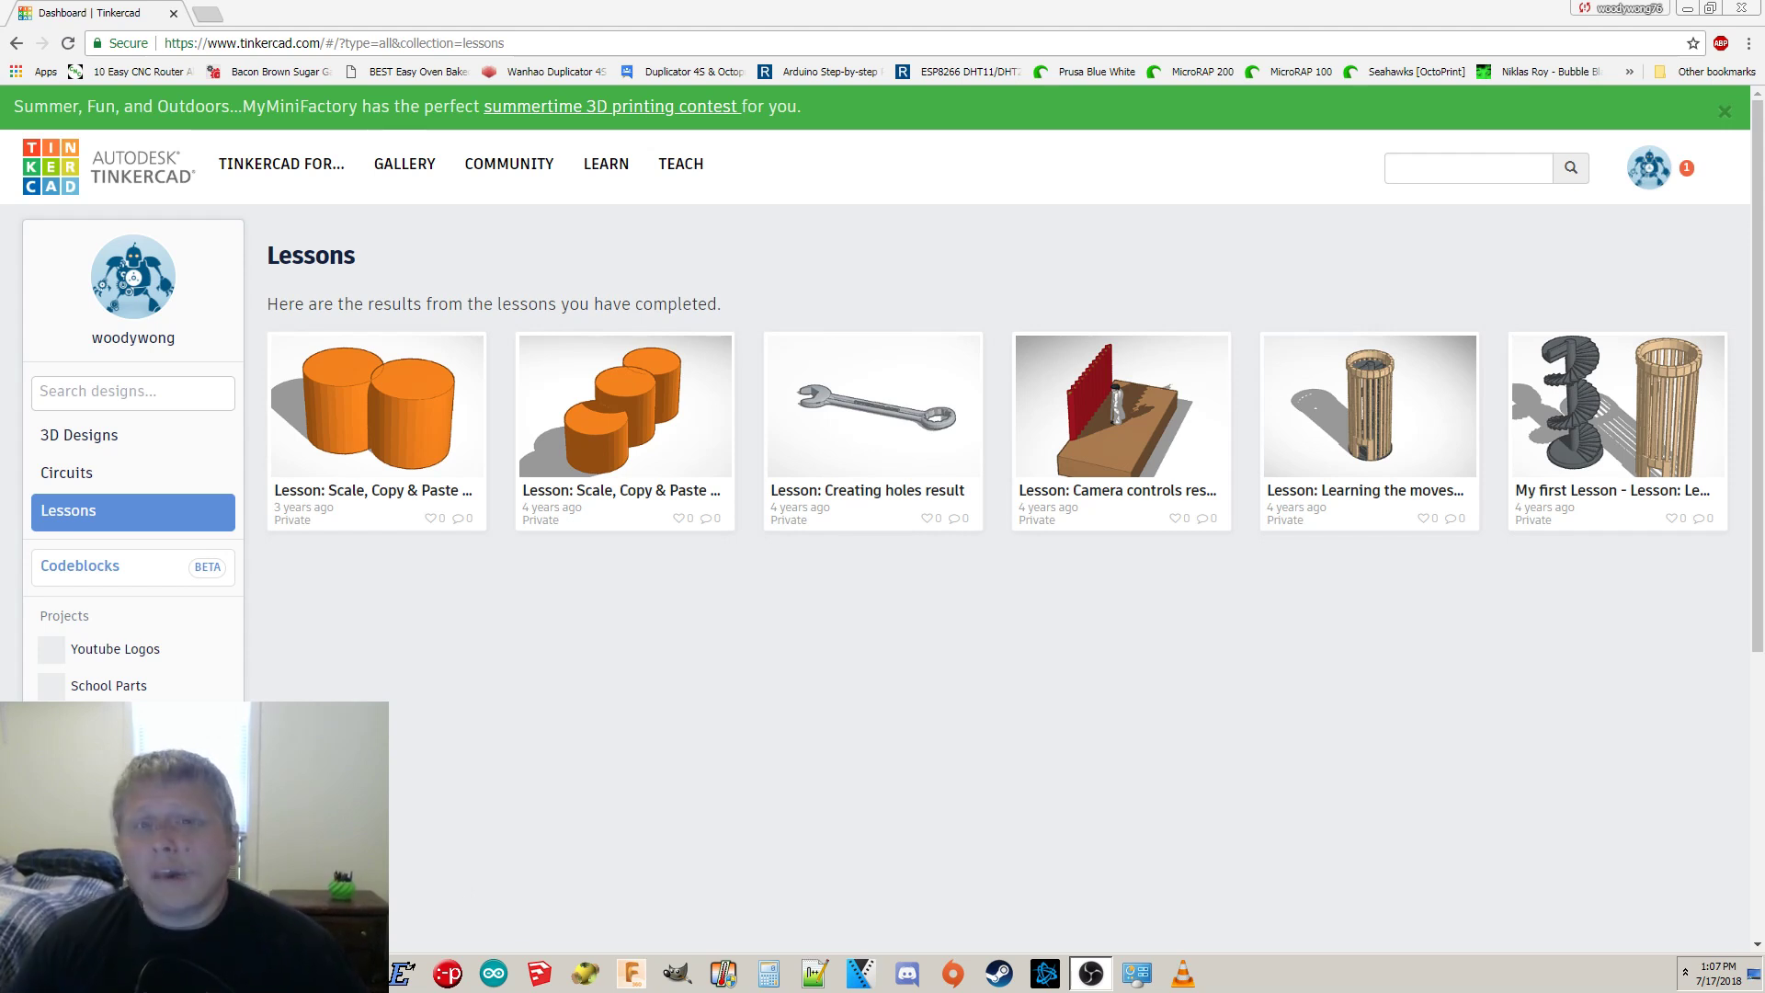
Create a new 3D design and rename it car.
left_click(99, 513)
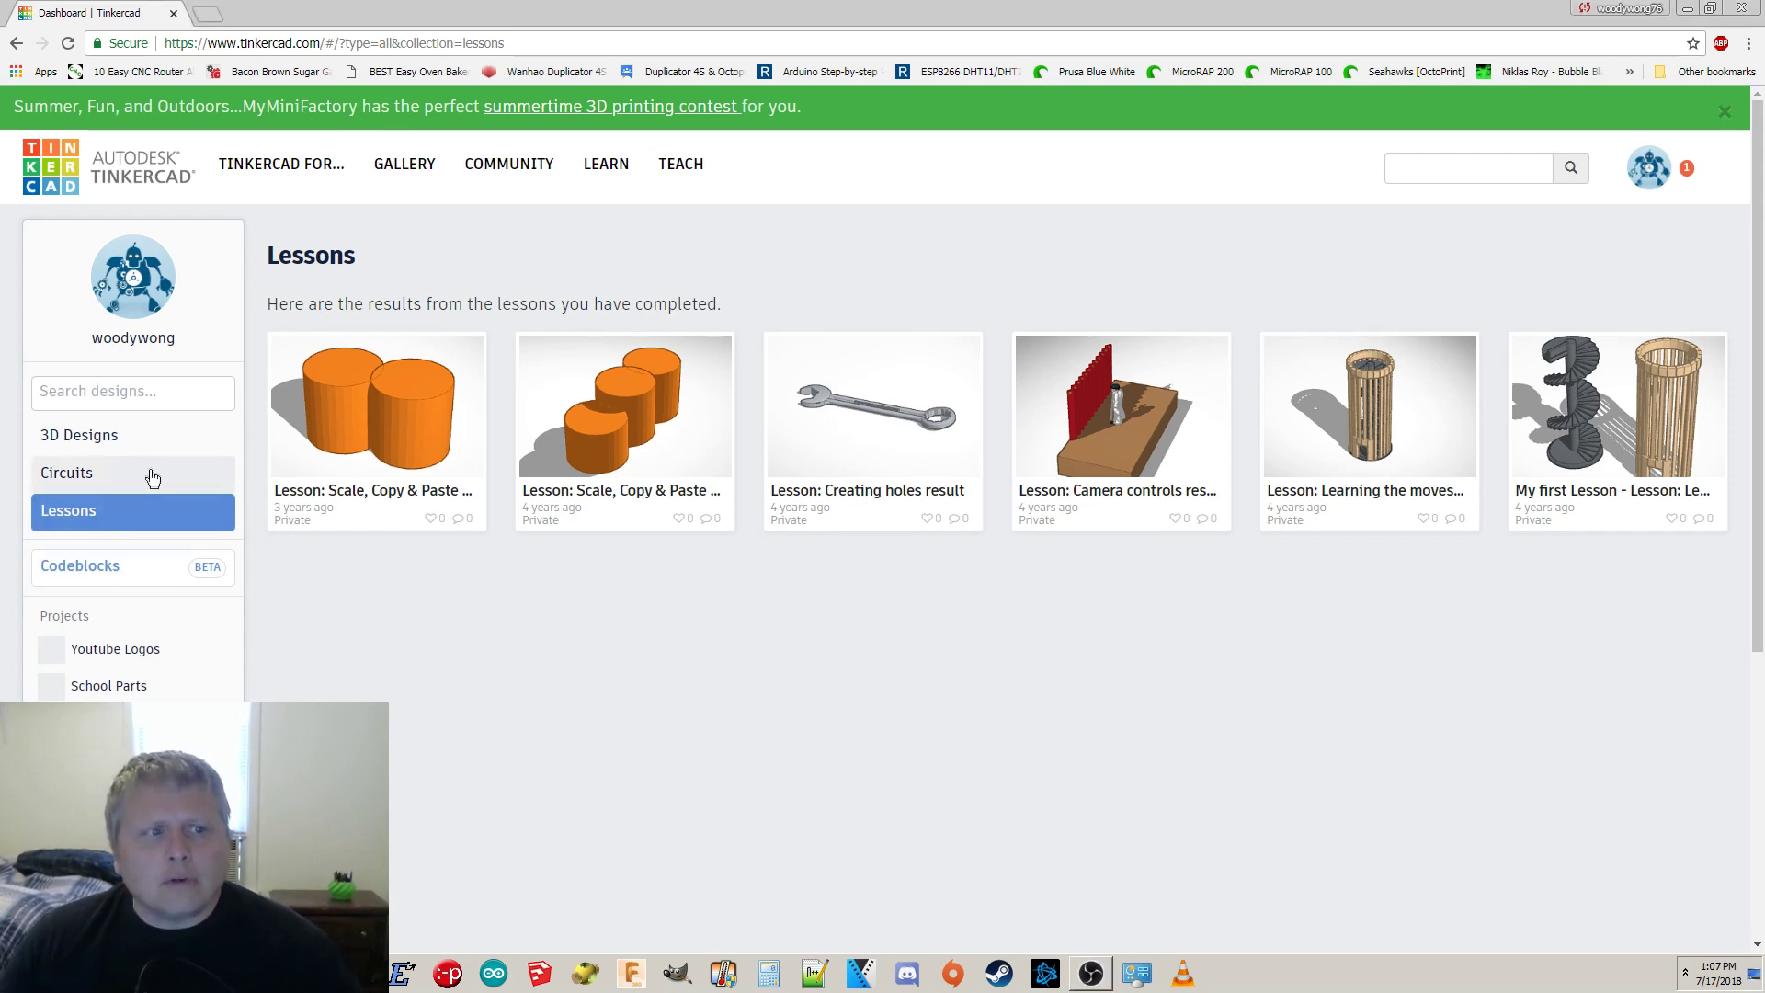
left_click(79, 437)
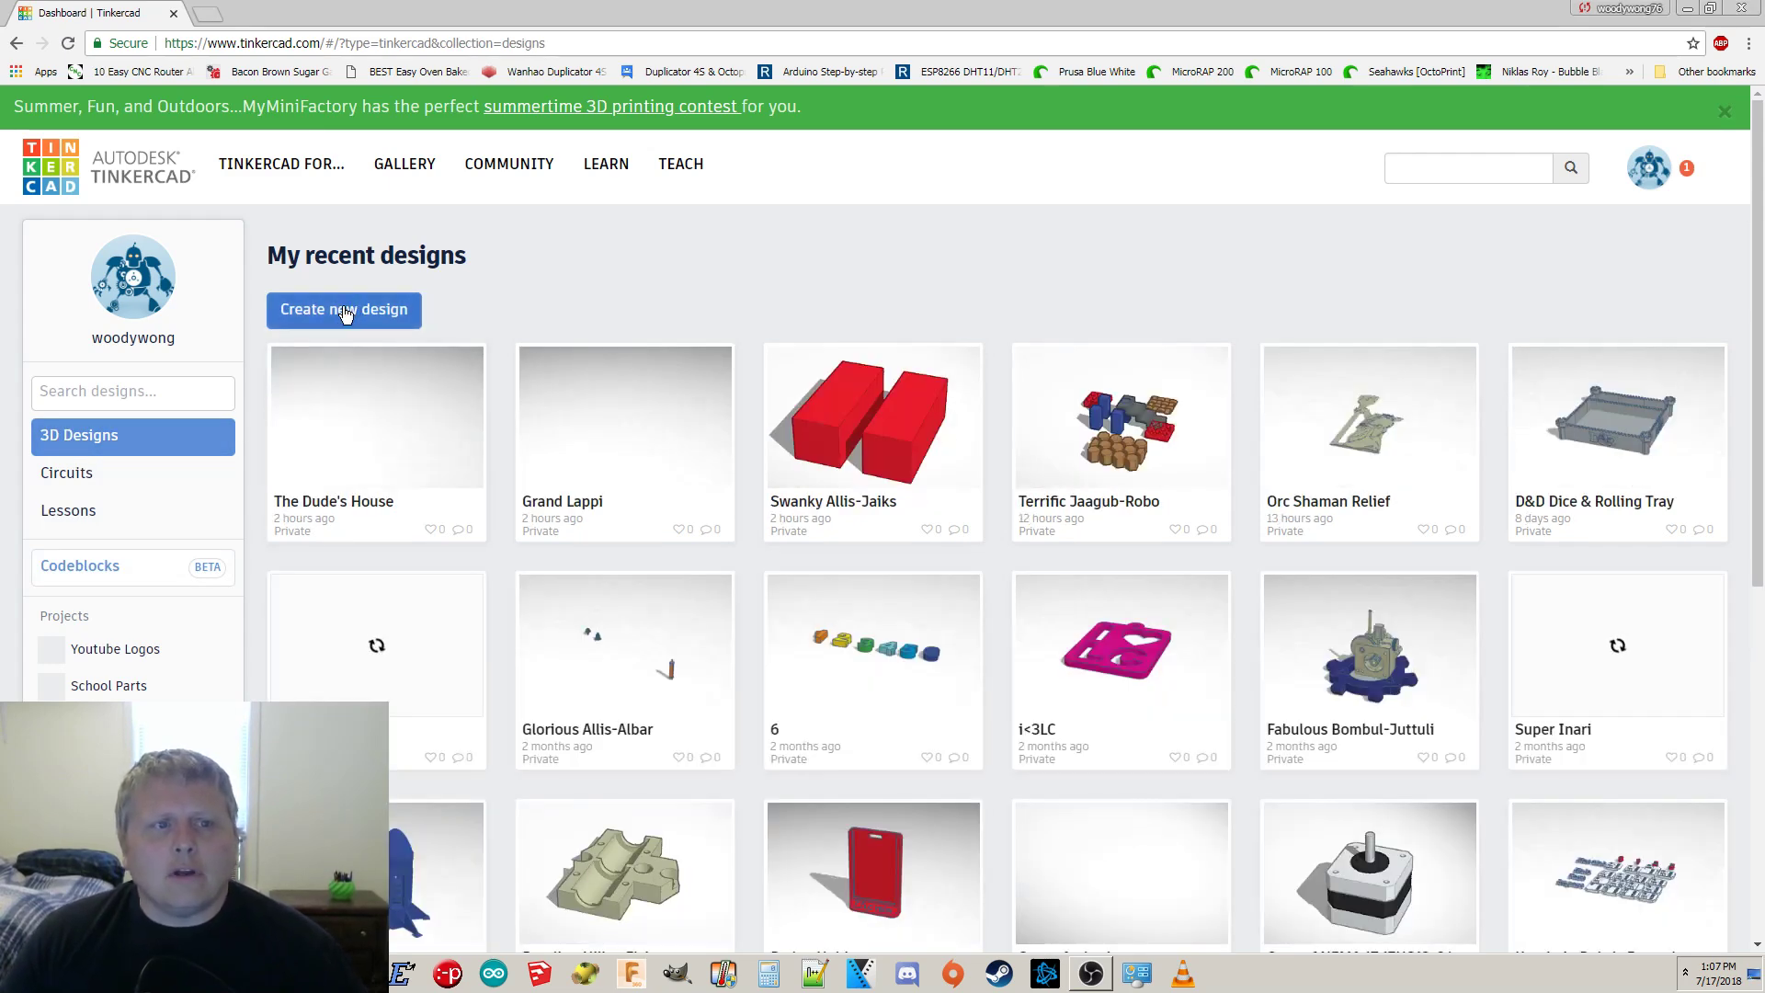
left_click(342, 317)
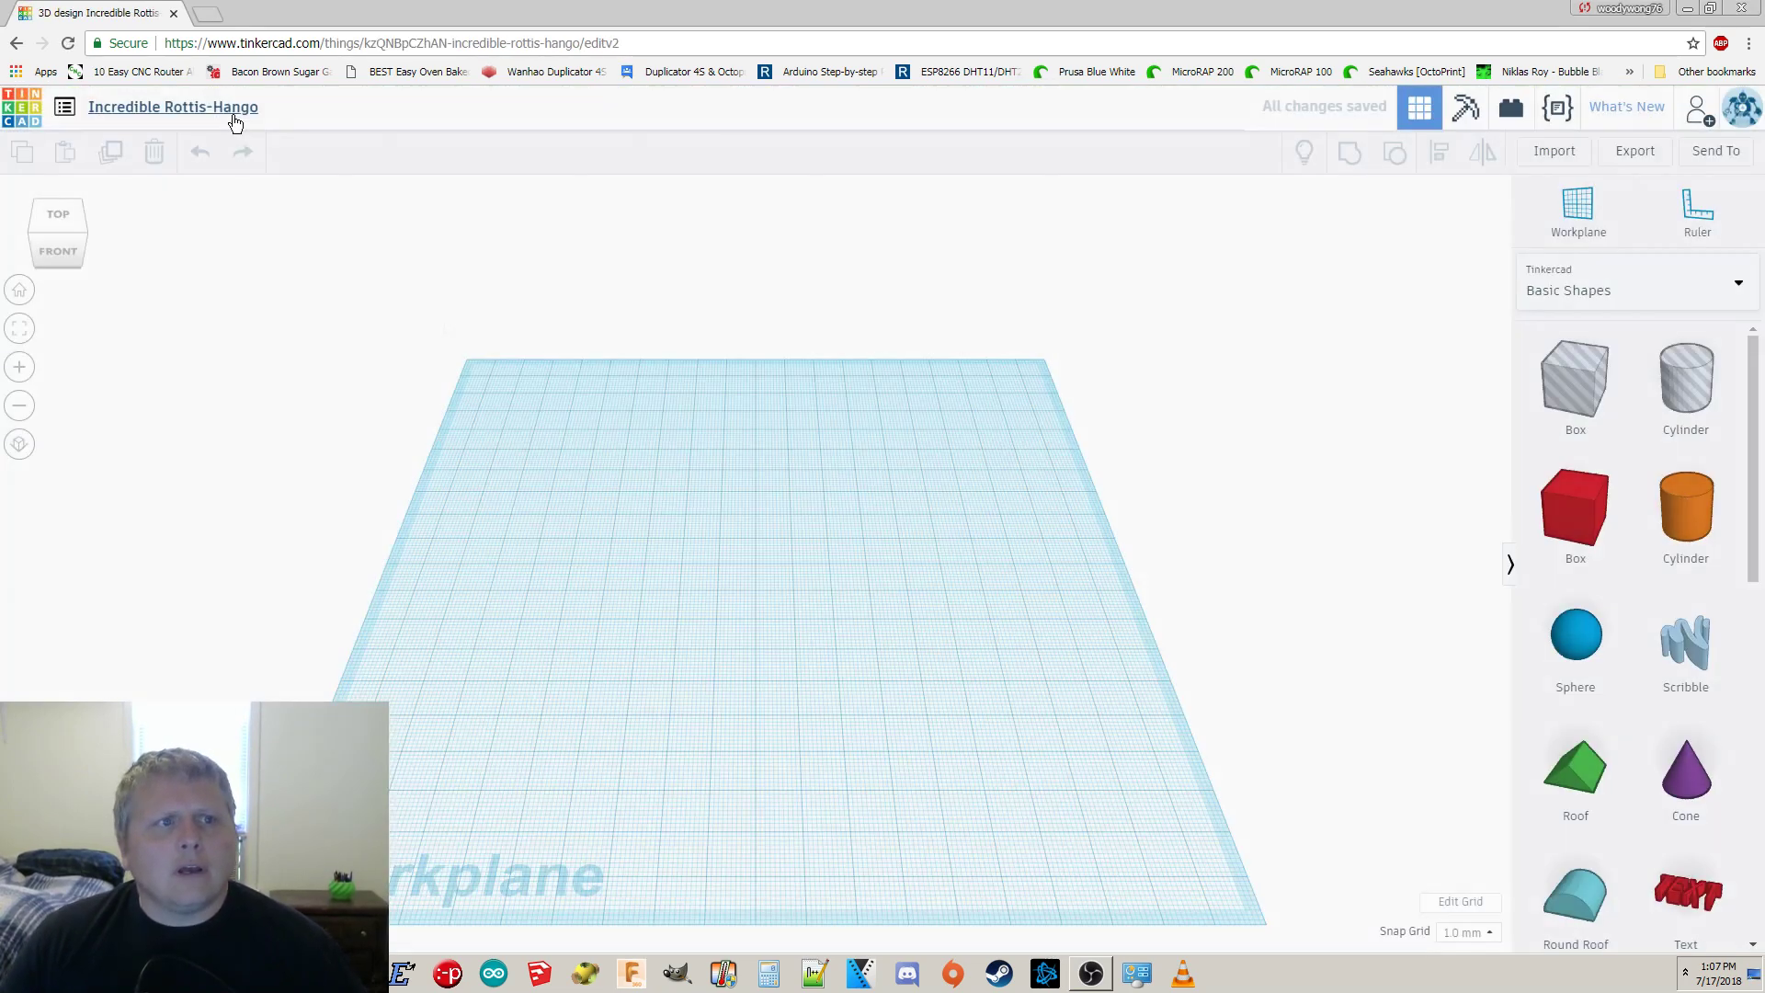
left_click(232, 111)
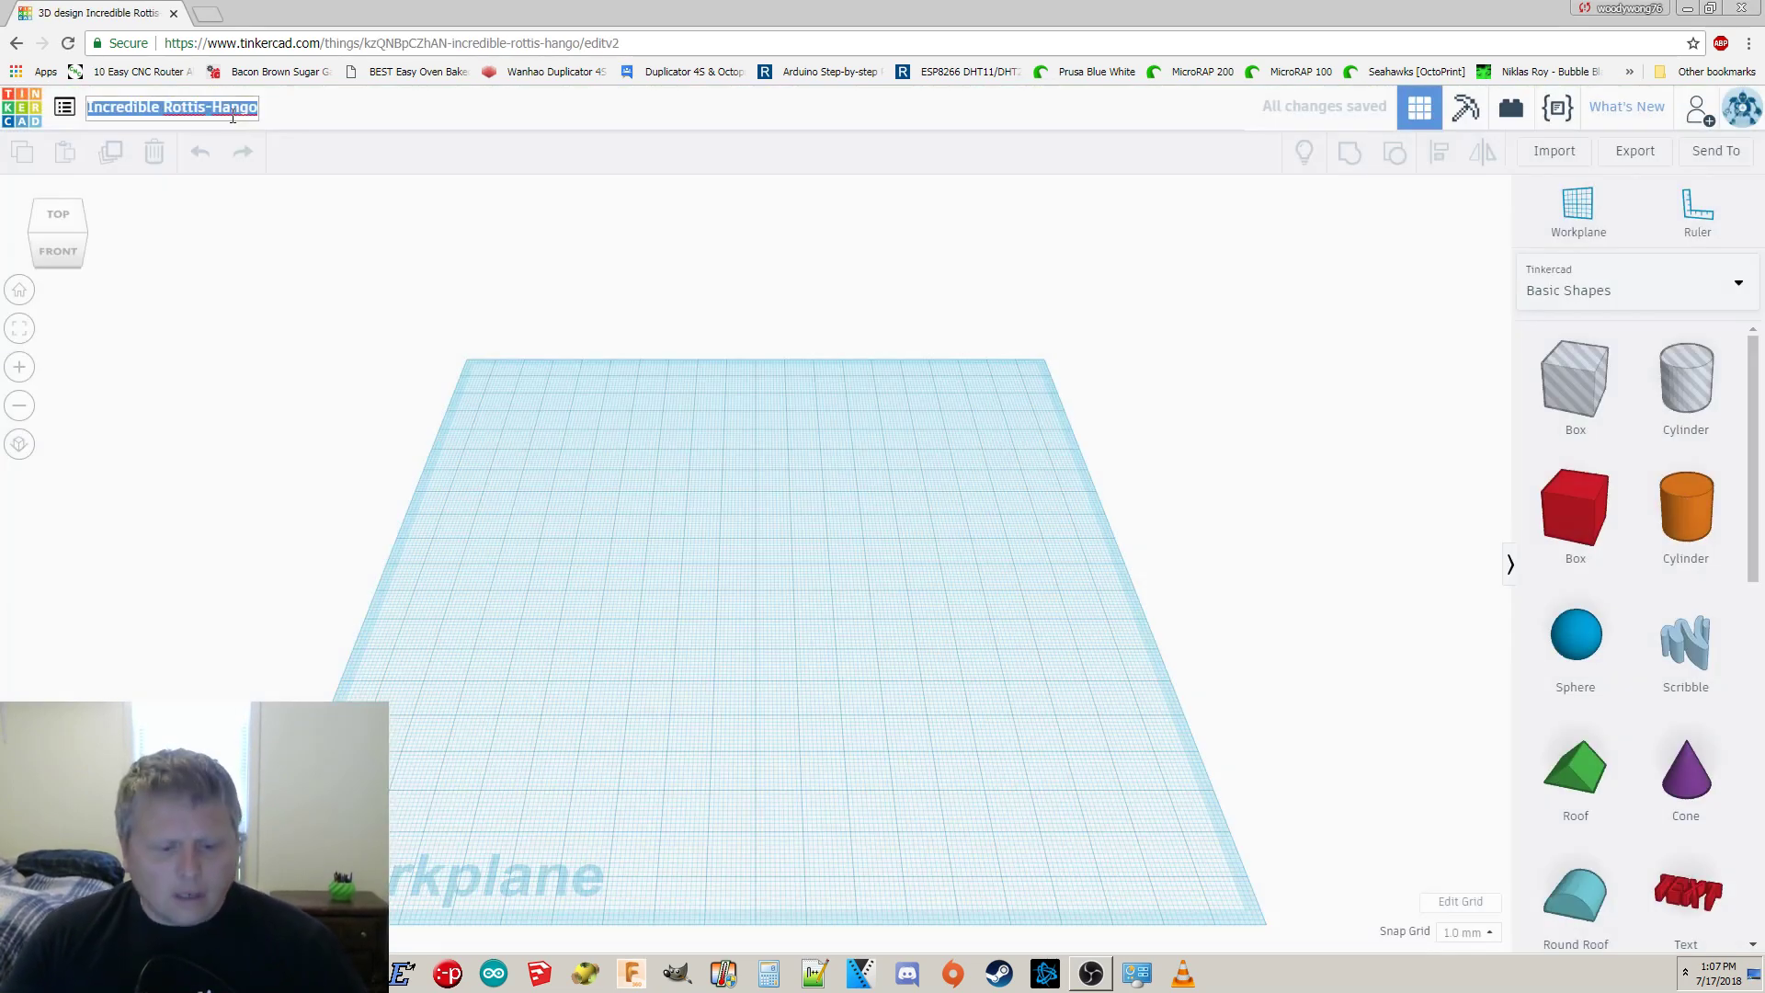
type("car")
key("Return")
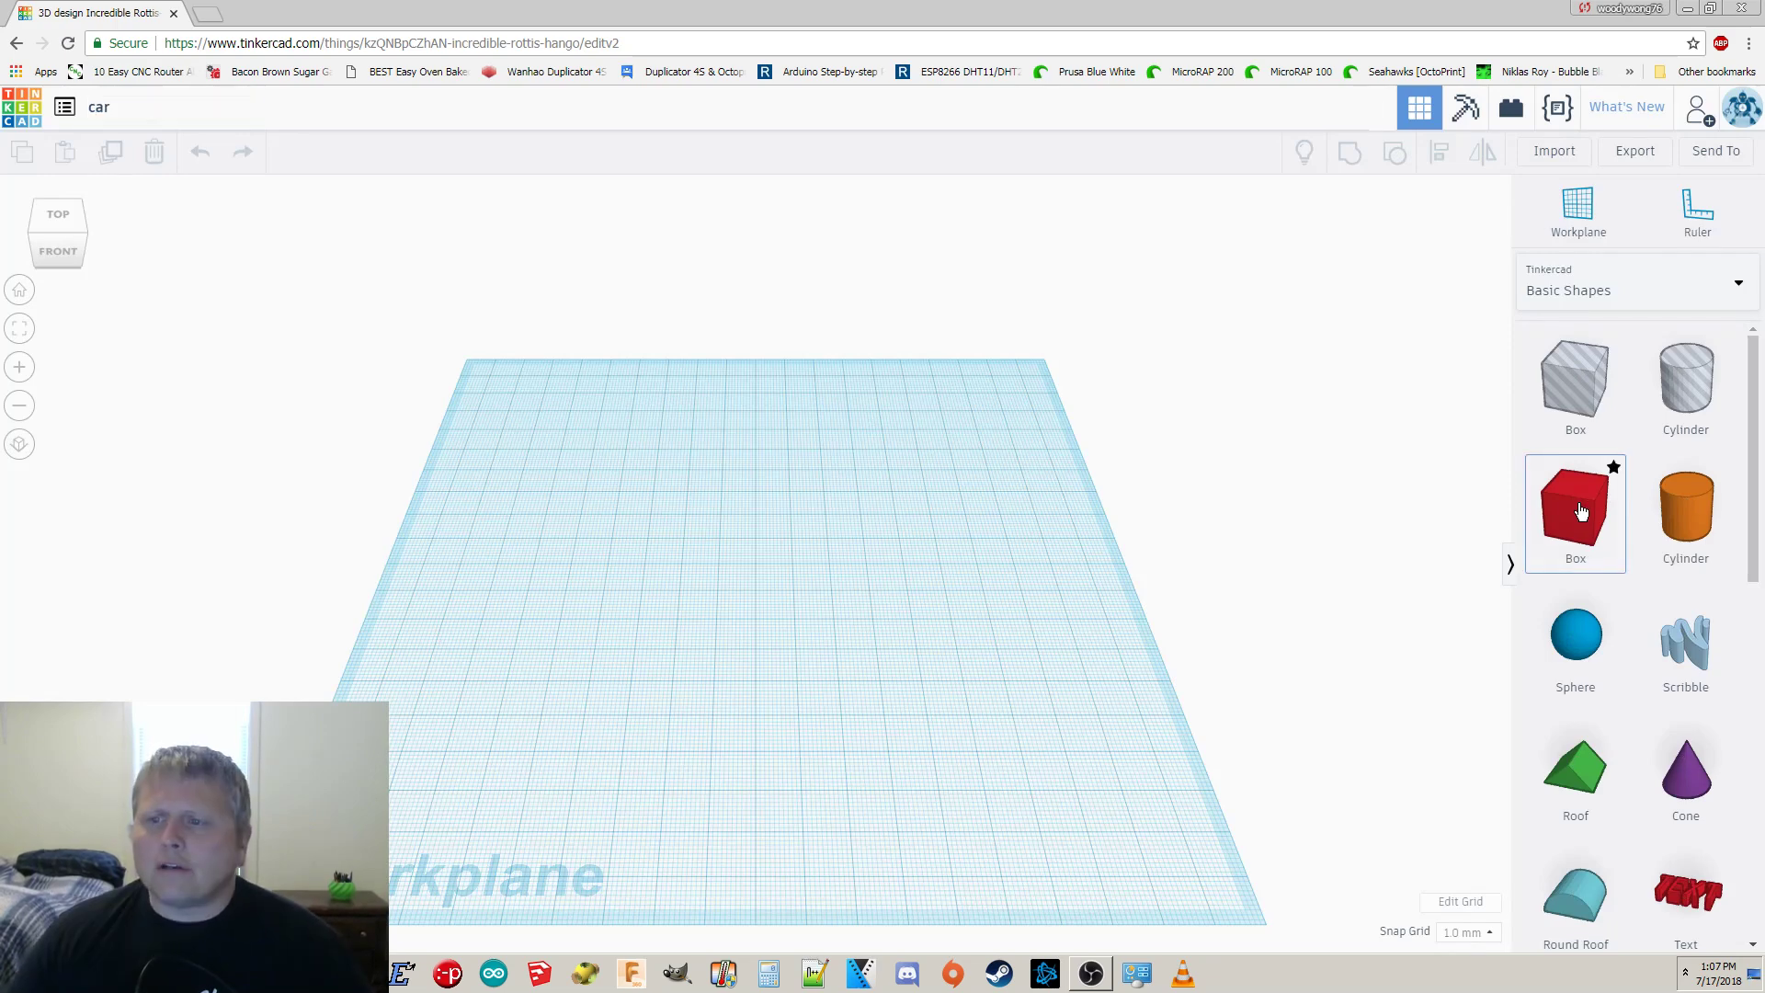
Place a solid box on the workplane and resize it into a low, elongated car body about 32 by 85 mm.
left_click_drag(1575, 508, 561, 615)
mouse_move(561, 615)
right_mouse_down()
mouse_move(675, 664)
mouse_move(537, 630)
right_mouse_up()
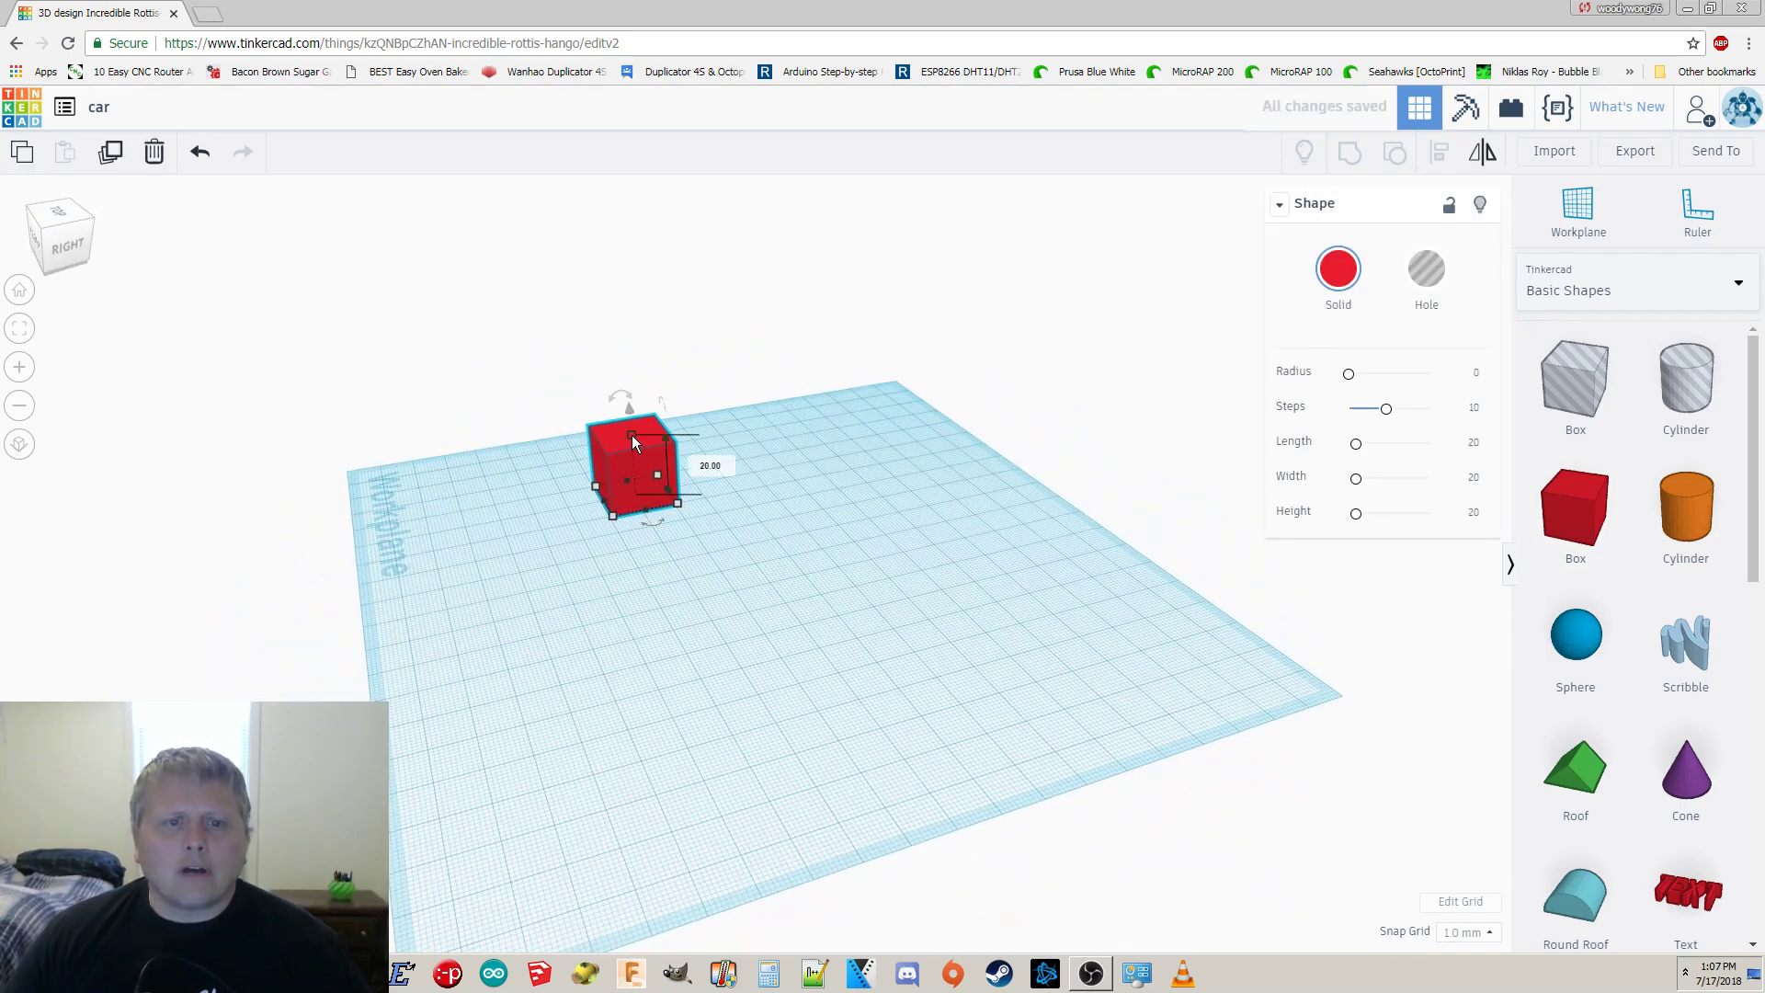
left_click_drag(631, 434, 483, 516)
left_click_drag(676, 501, 772, 484)
right_click_drag(654, 527, 1011, 589)
mouse_move(572, 688)
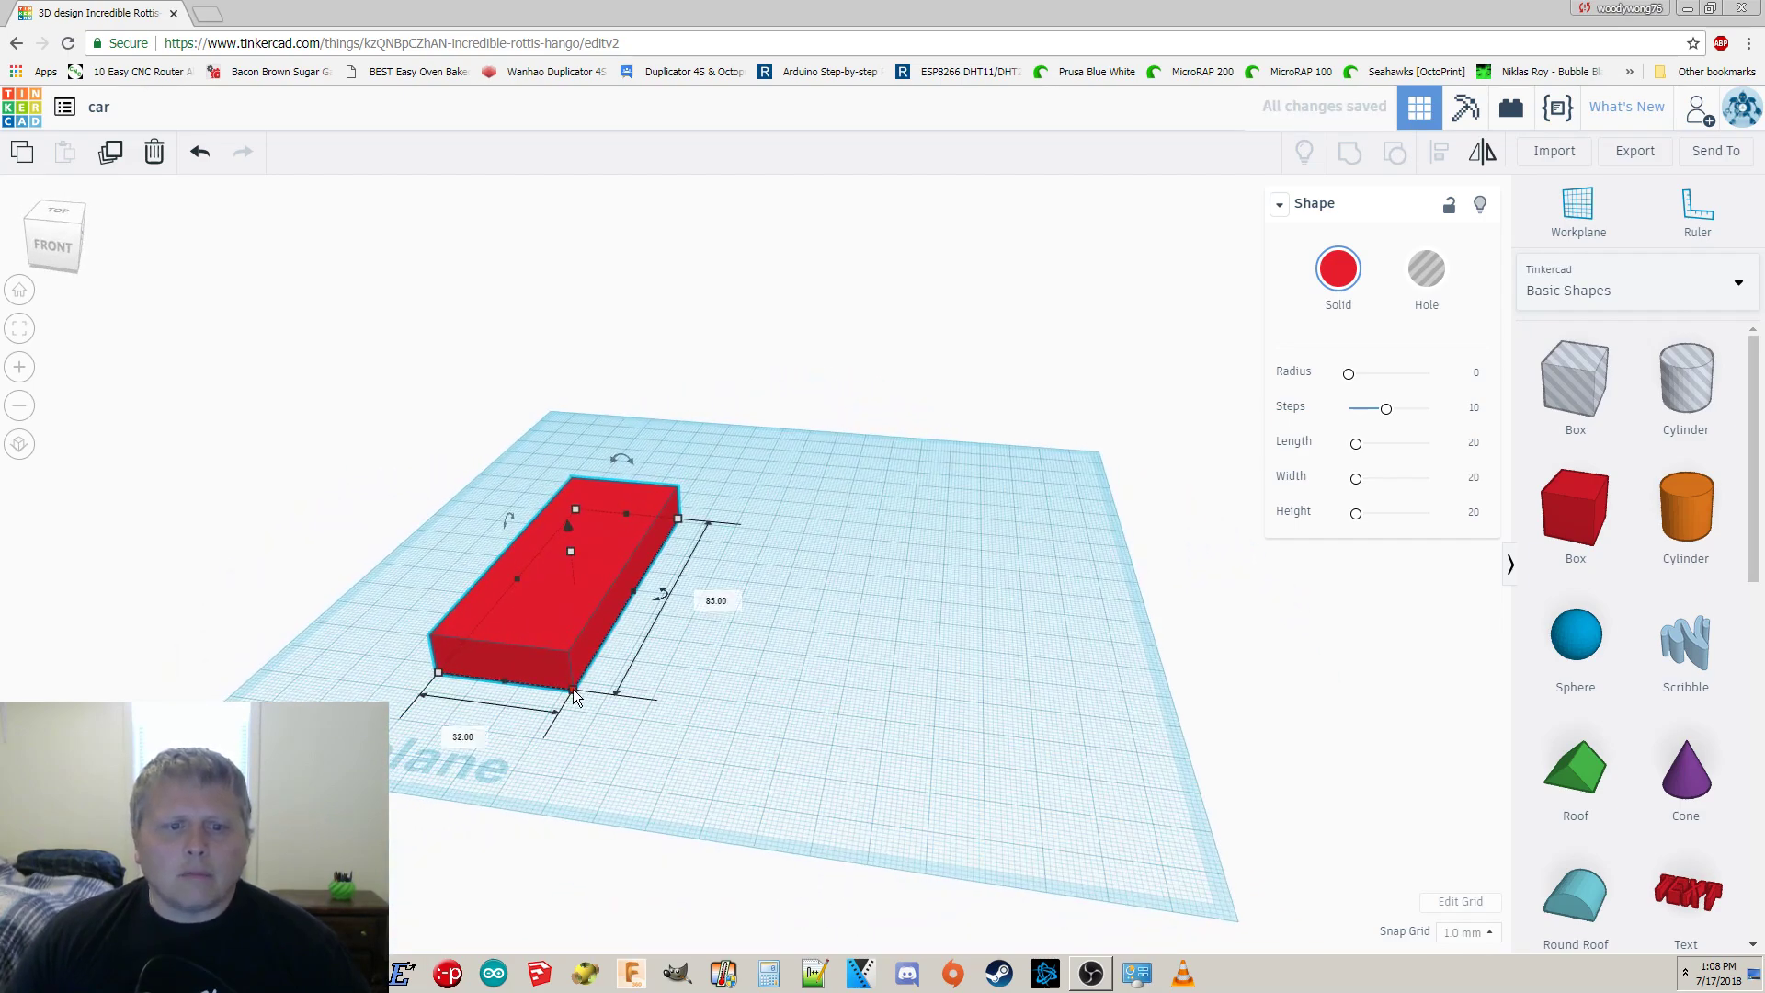
mouse_move(572, 688)
left_mouse_down()
mouse_move(593, 722)
mouse_move(600, 693)
mouse_move(572, 679)
left_mouse_up()
key("ctrl+z")
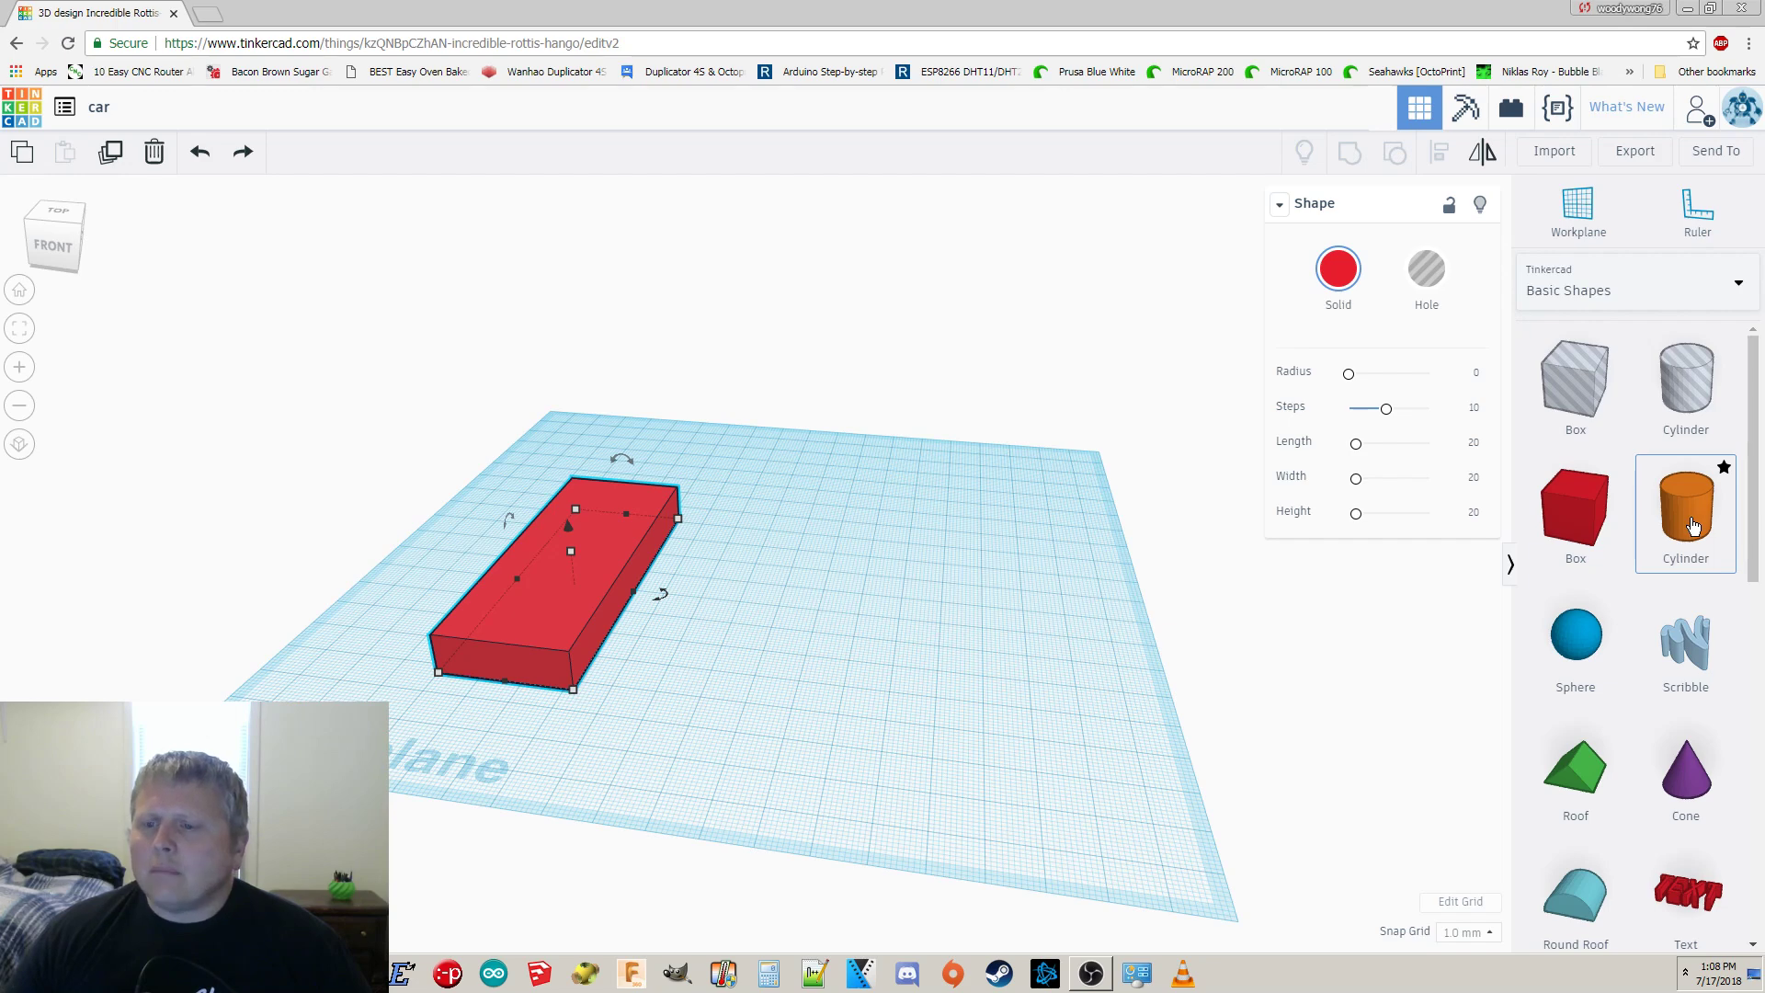
Add a solid cylinder standing on its side as a wheel and place it against the car body's long side near one end.
left_click_drag(1695, 526, 748, 572)
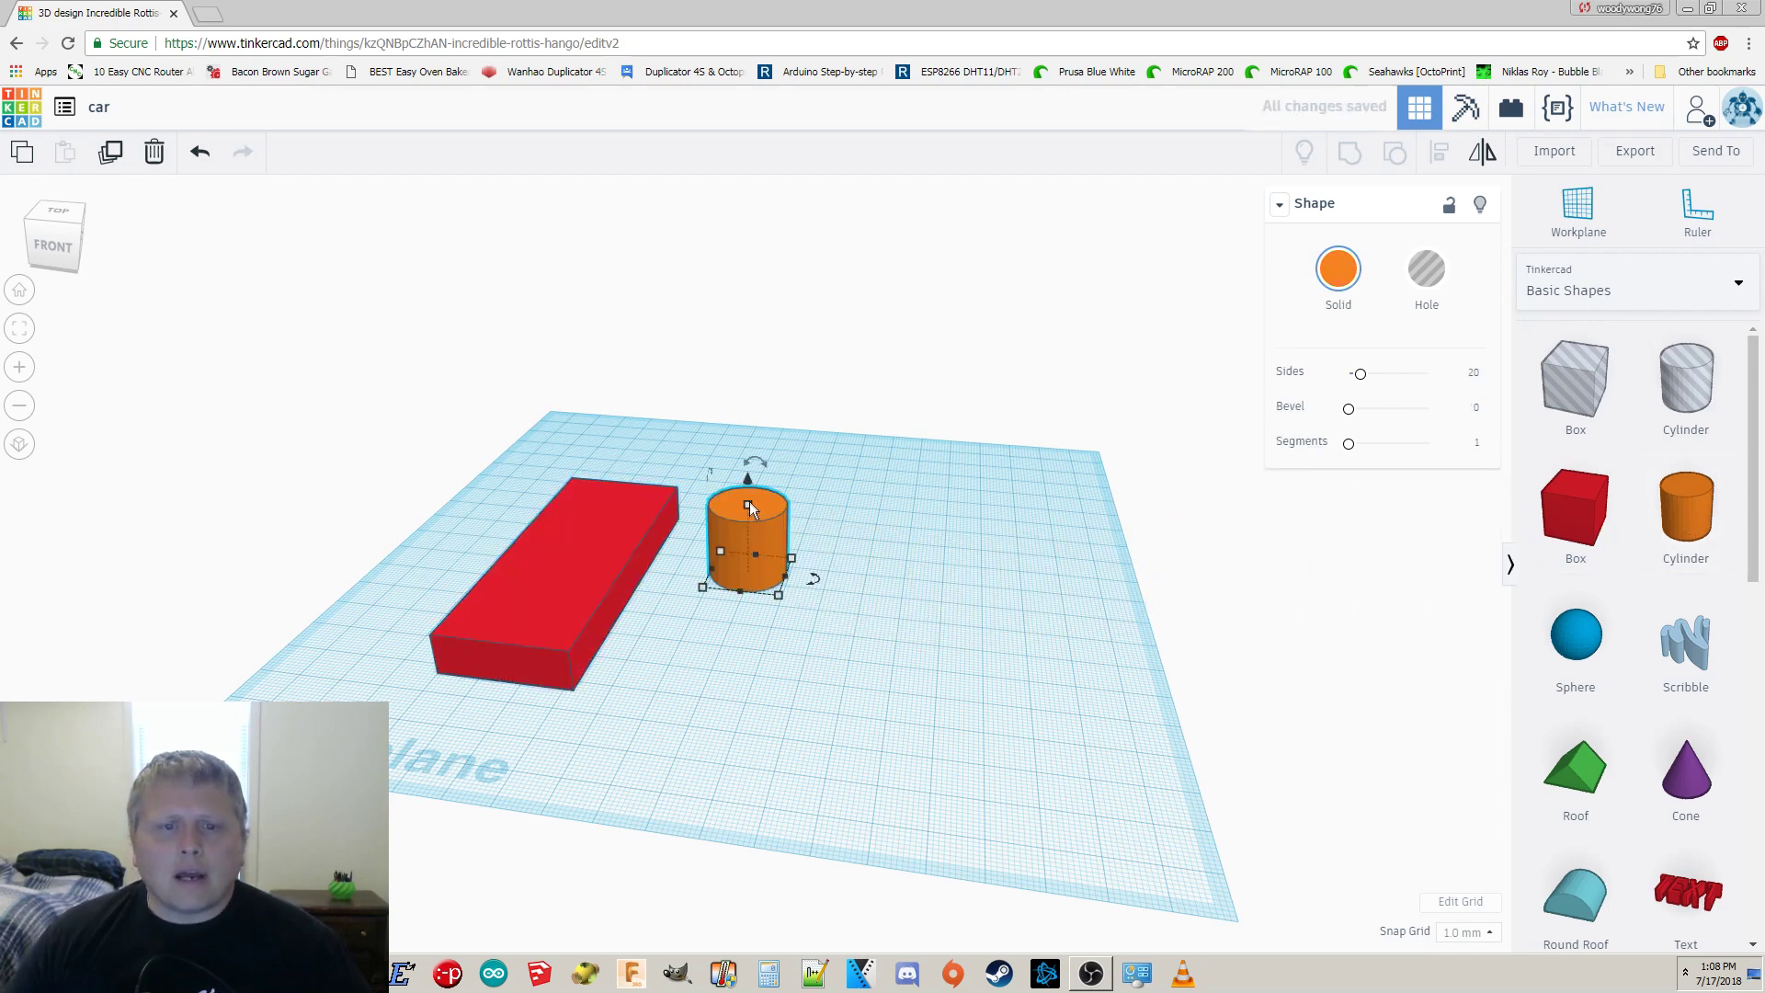
left_click_drag(749, 501, 799, 543)
left_click(784, 641)
right_click_drag(800, 651, 735, 560)
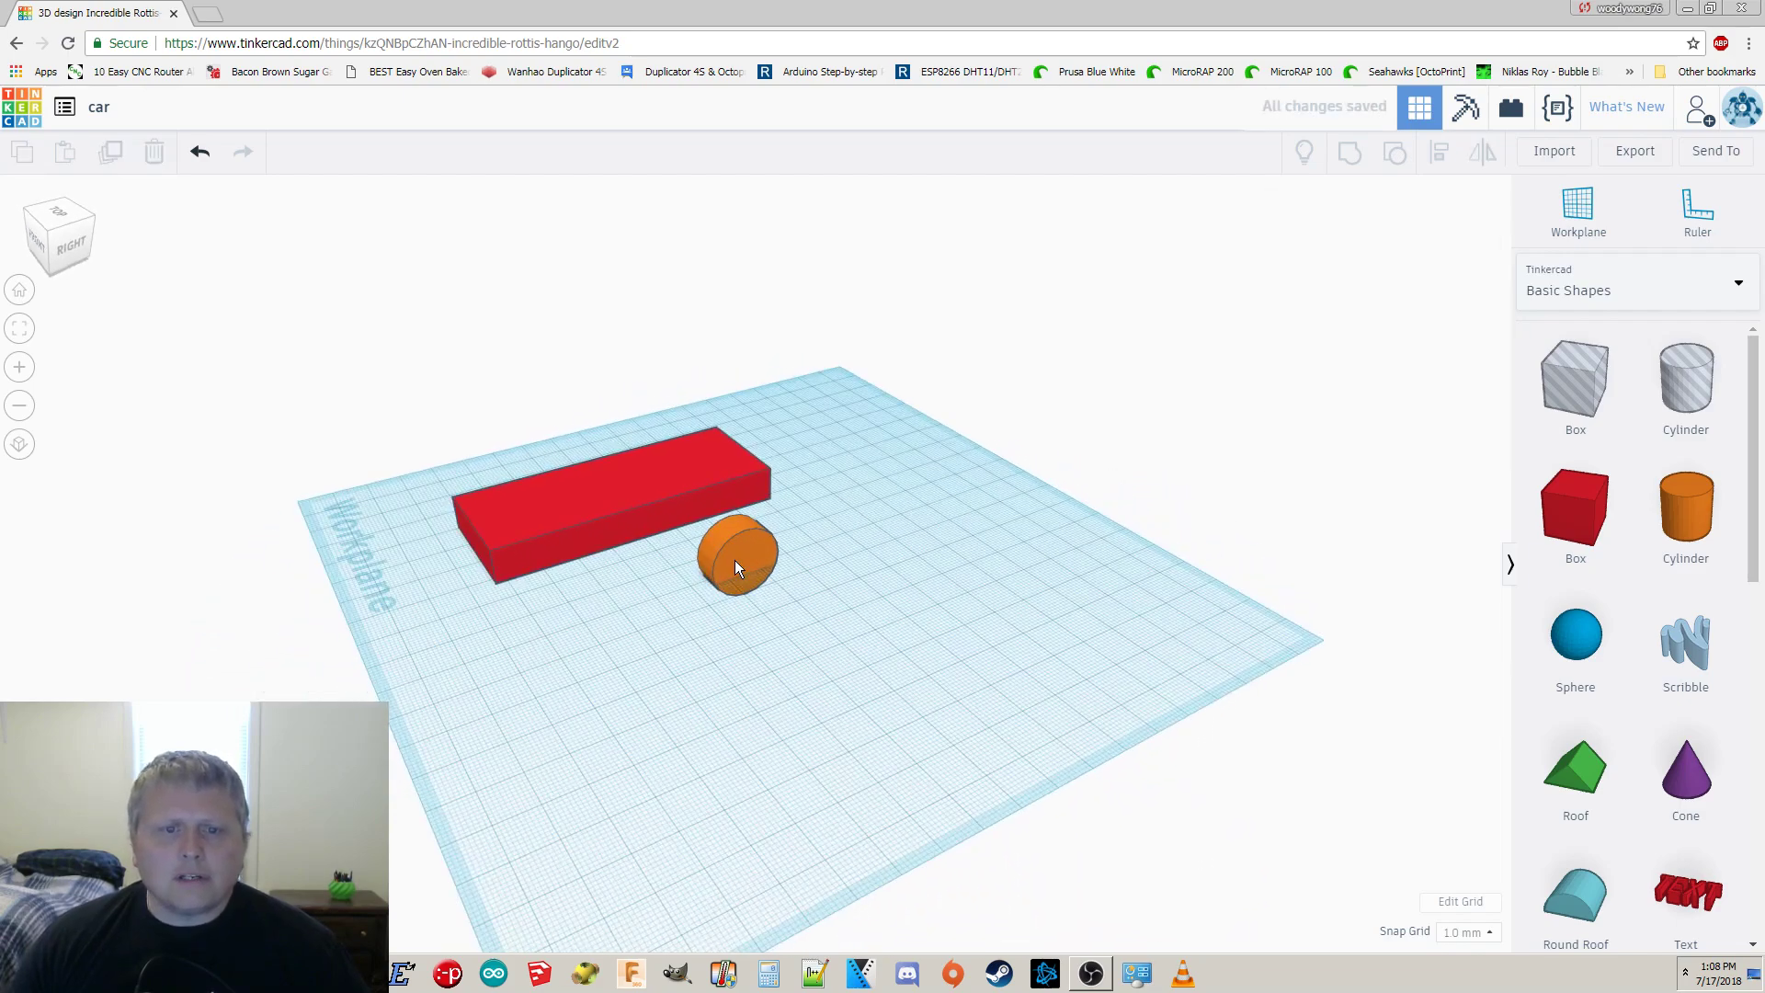
left_click_drag(737, 554, 731, 499)
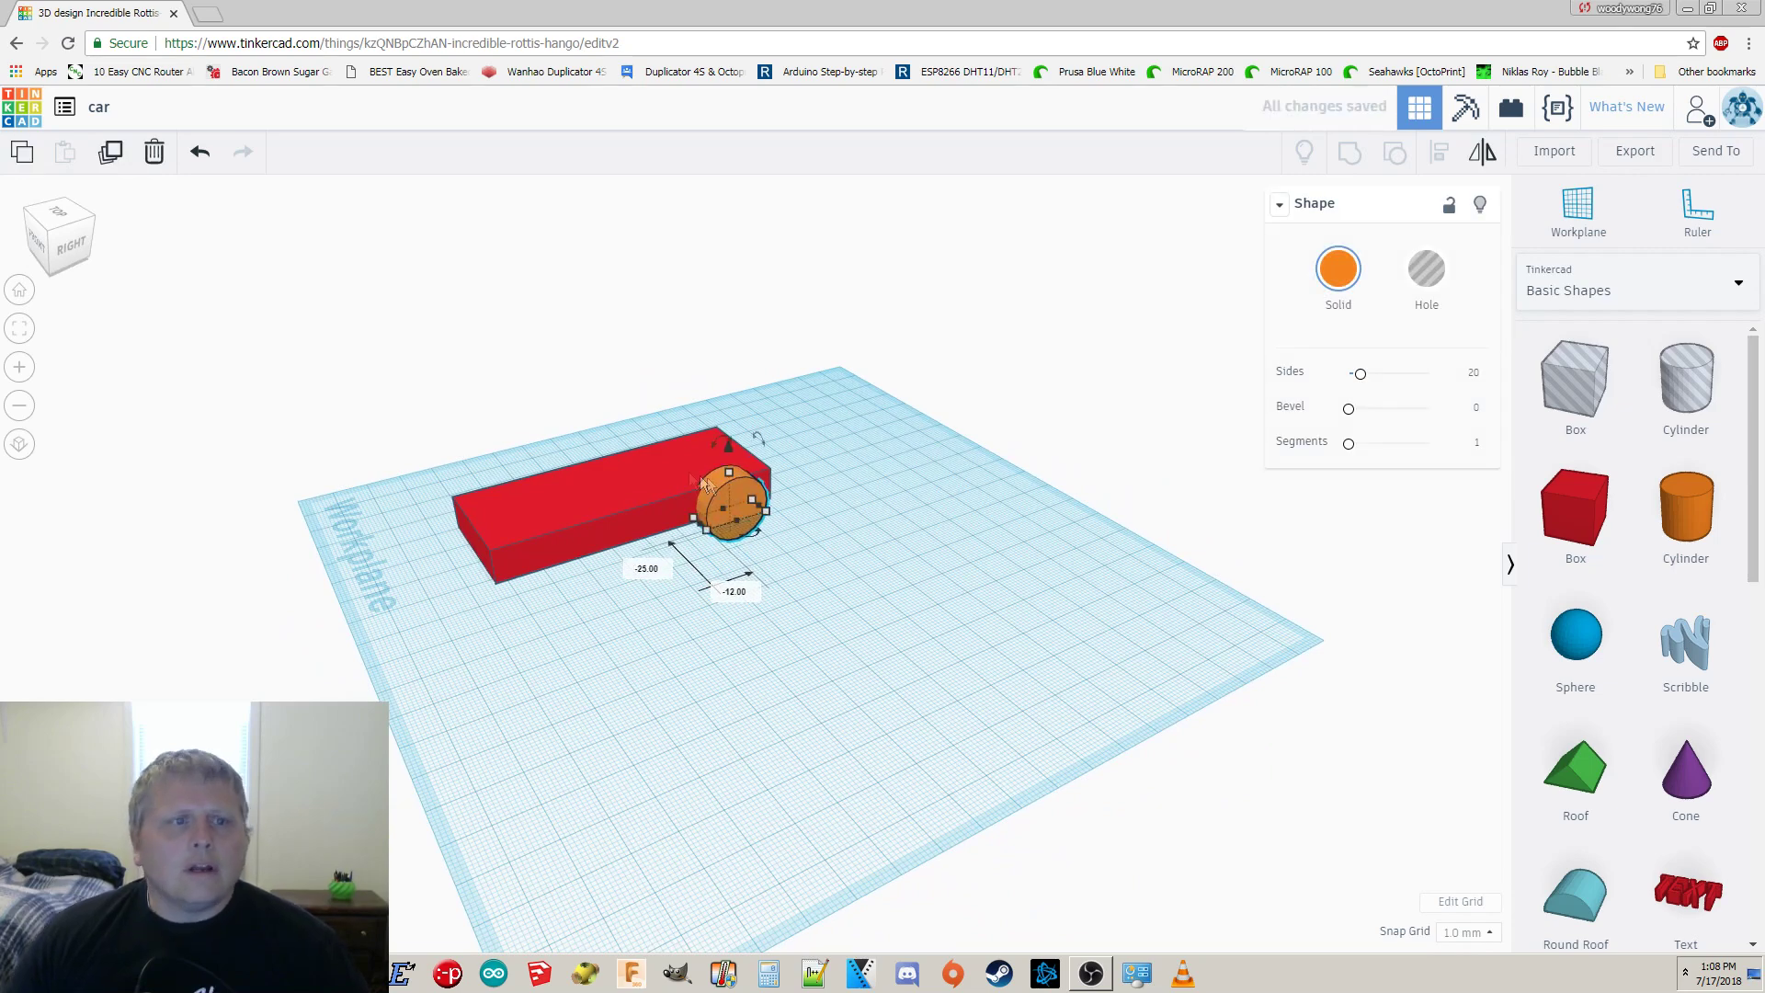
Duplicate the wheel and move the copy along the same side of the body to its other end.
left_click(111, 152)
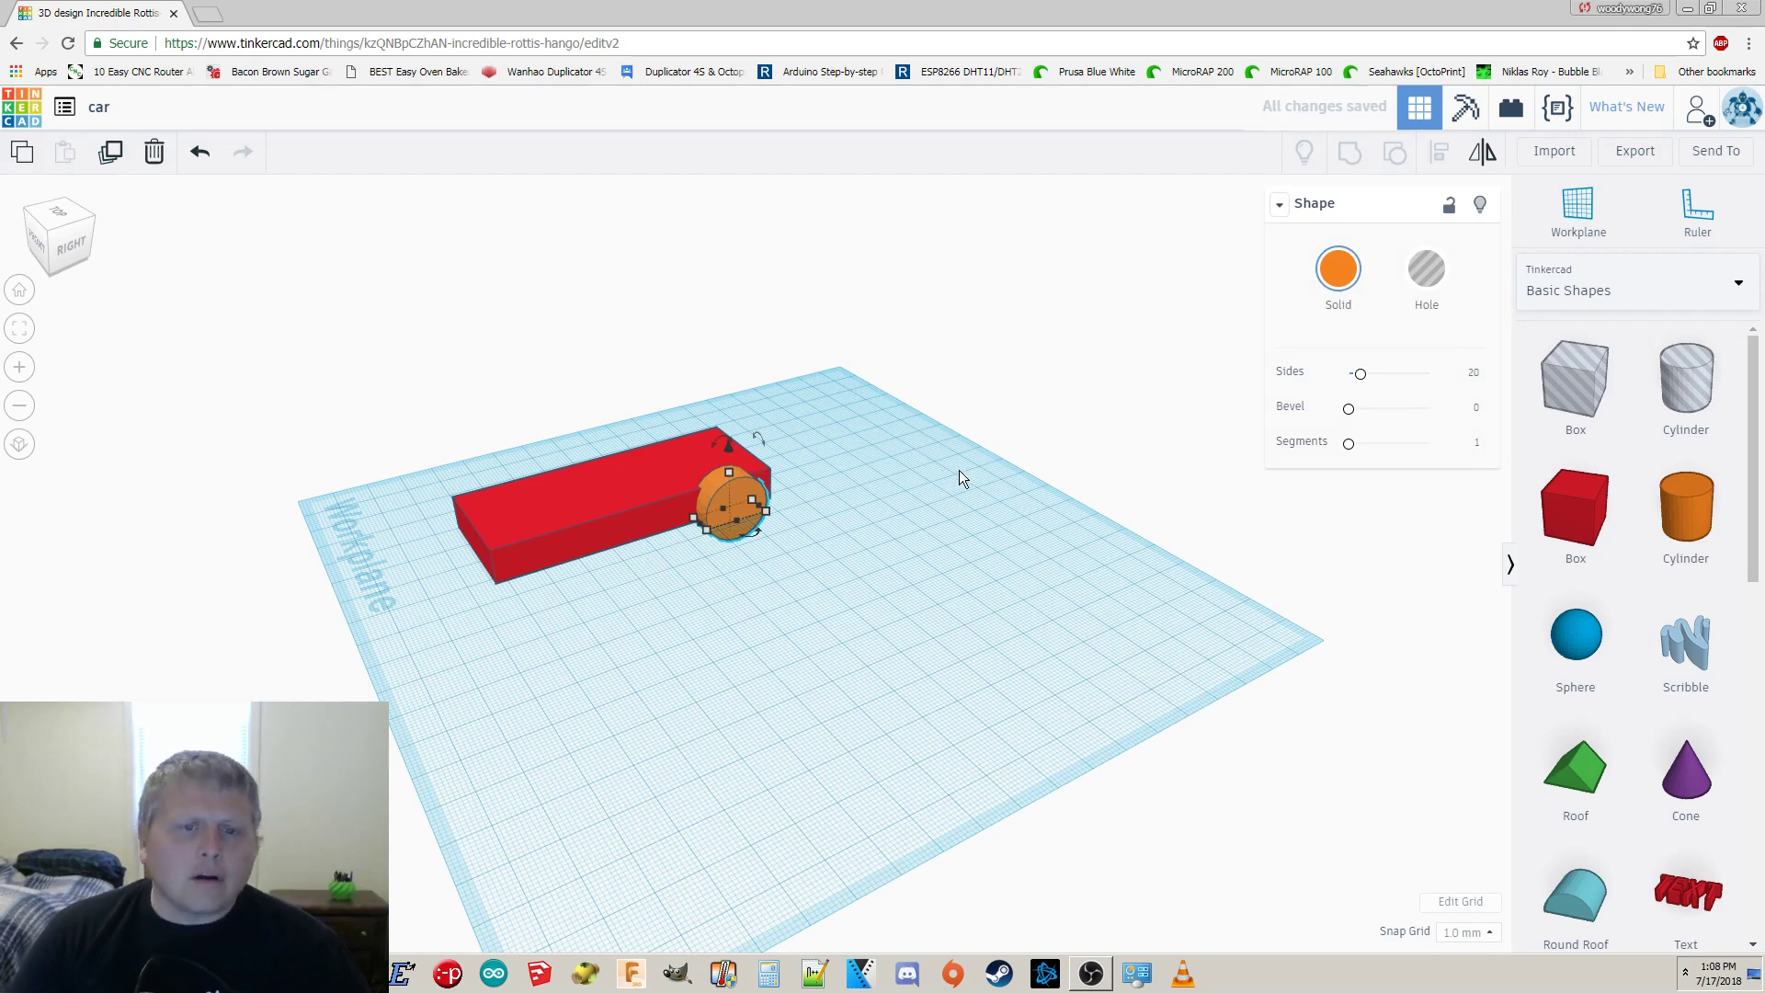
key("Left")
key("Left")
key("Left")
key("Left")
key("Left")
key("Left")
key("Left")
key("Left")
key("Left")
key("Left")
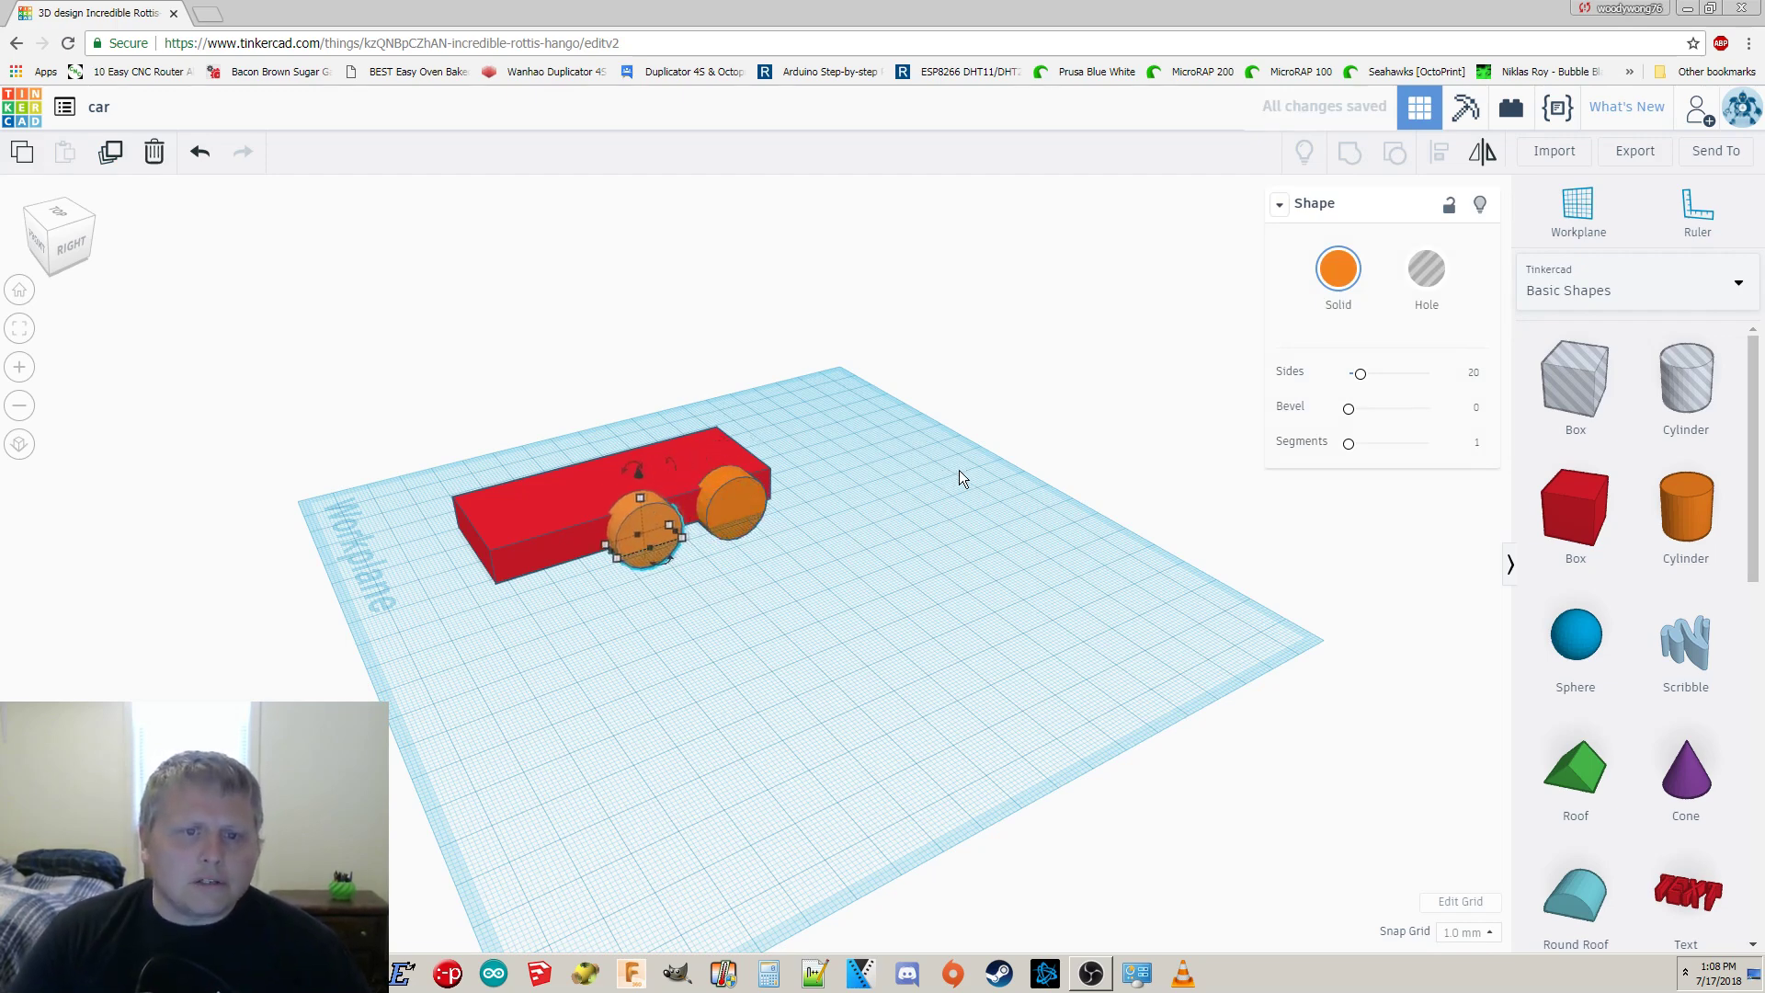
key("Left")
key("Left")
key("Left")
key("Left")
key("Left")
key("Left")
key("Left")
key("Left")
key("Left")
key("Left")
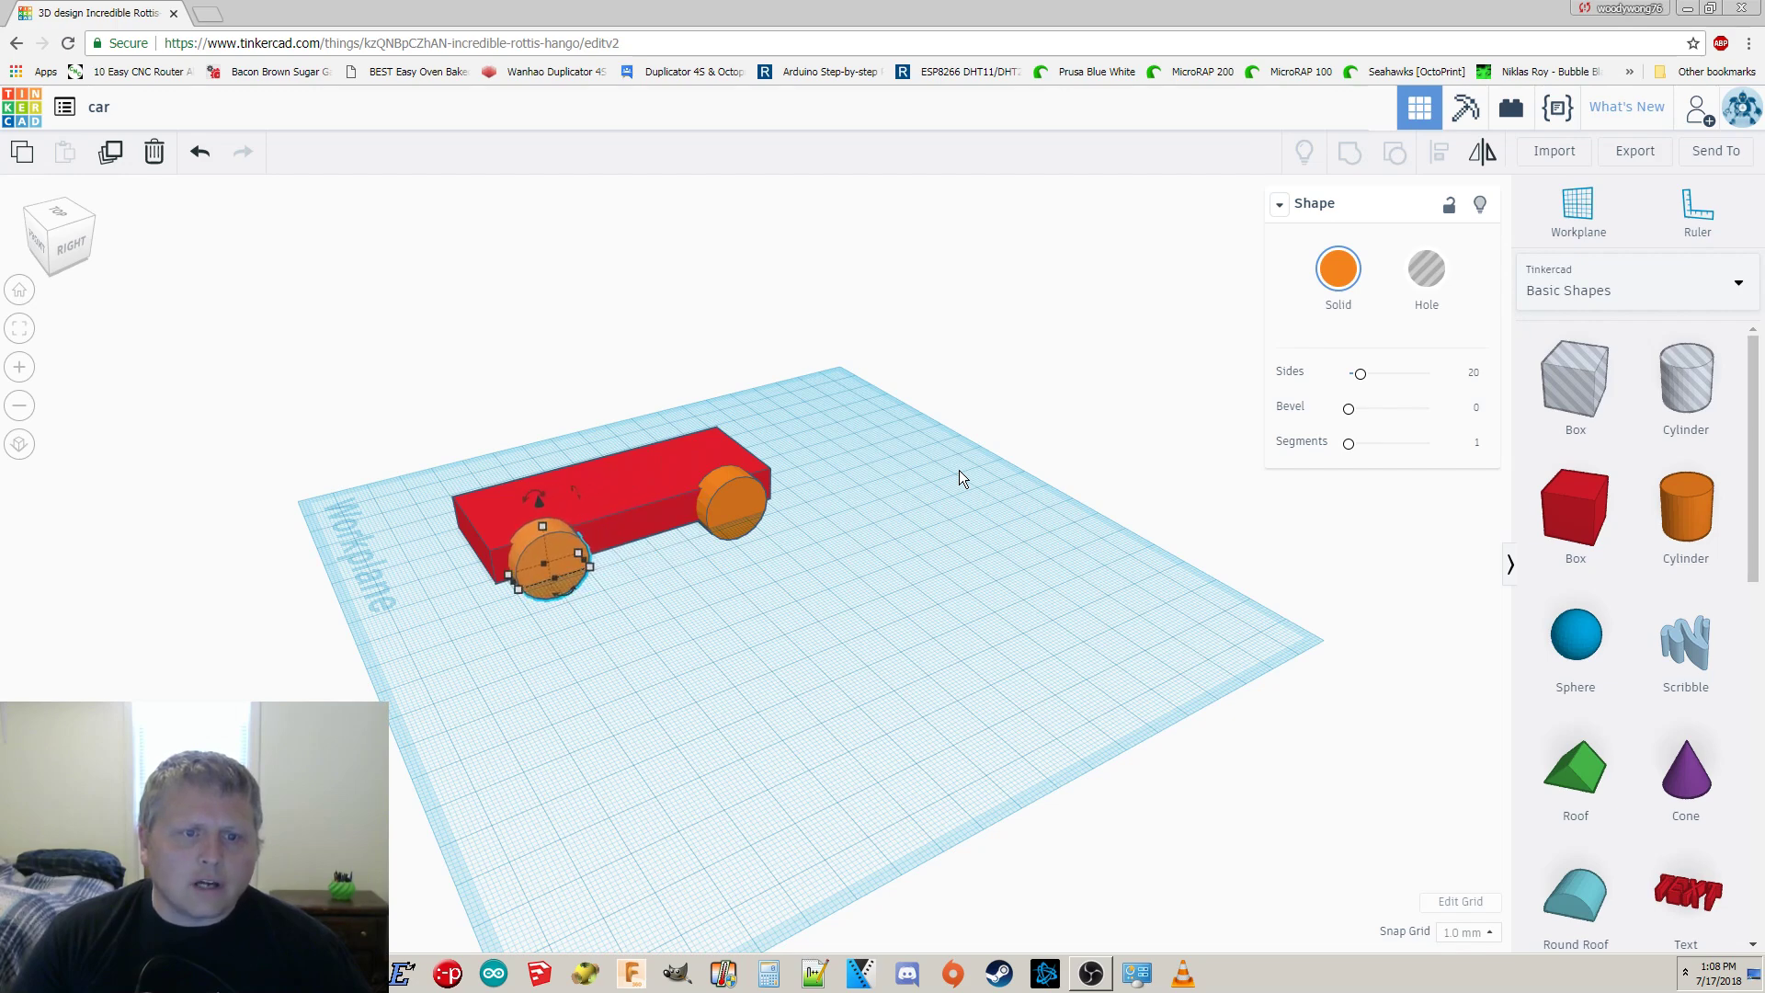
key("Left")
key("Left")
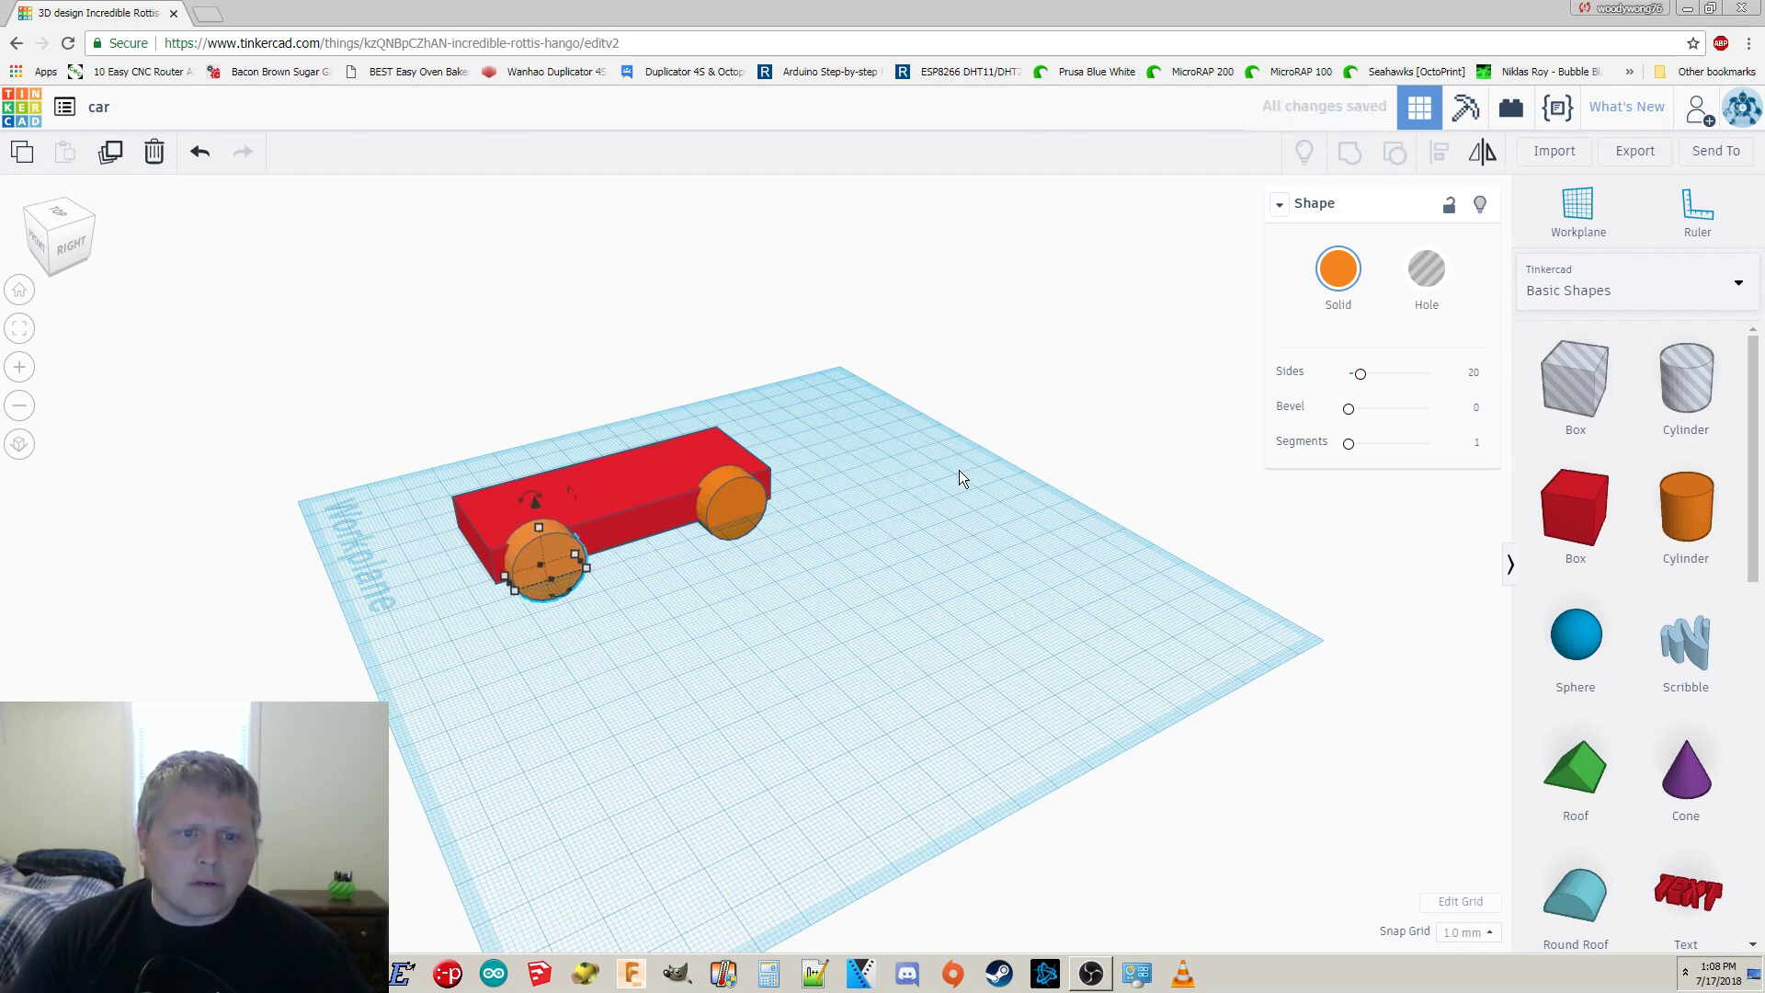
Duplicate both wheels together and move the copies across to the opposite long side of the car body.
right_click_drag(1040, 576, 840, 532)
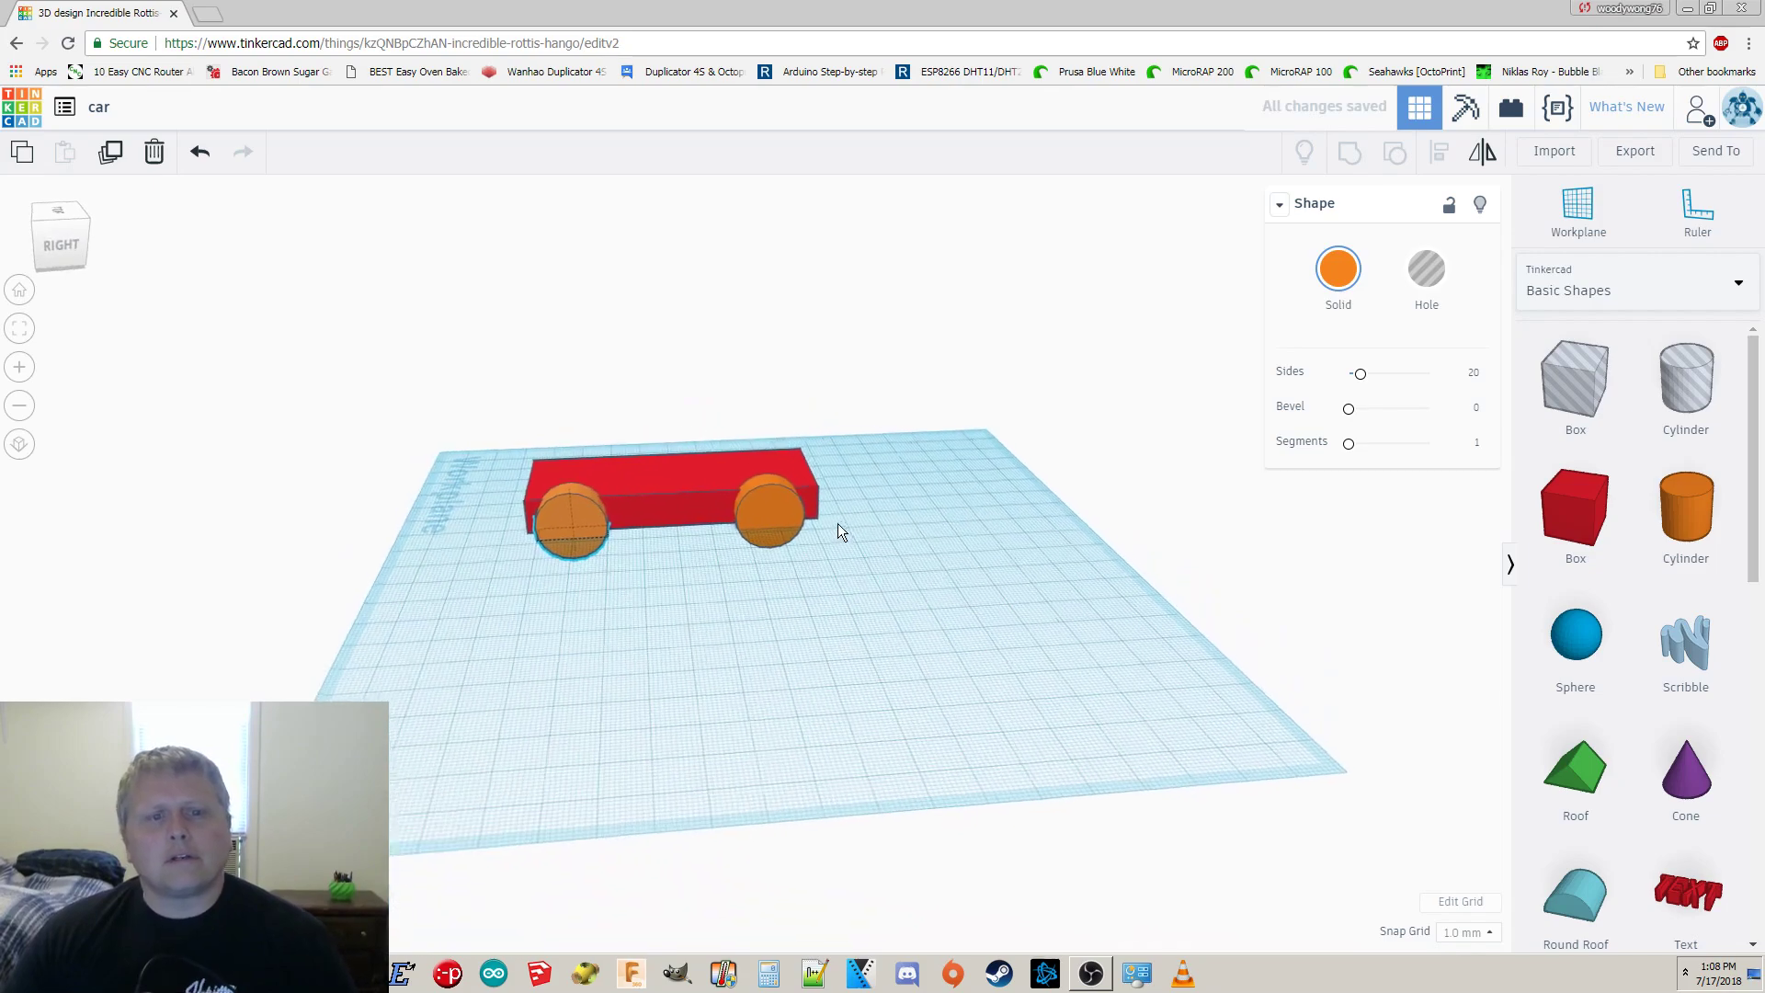
right_click_drag(693, 662, 1198, 620)
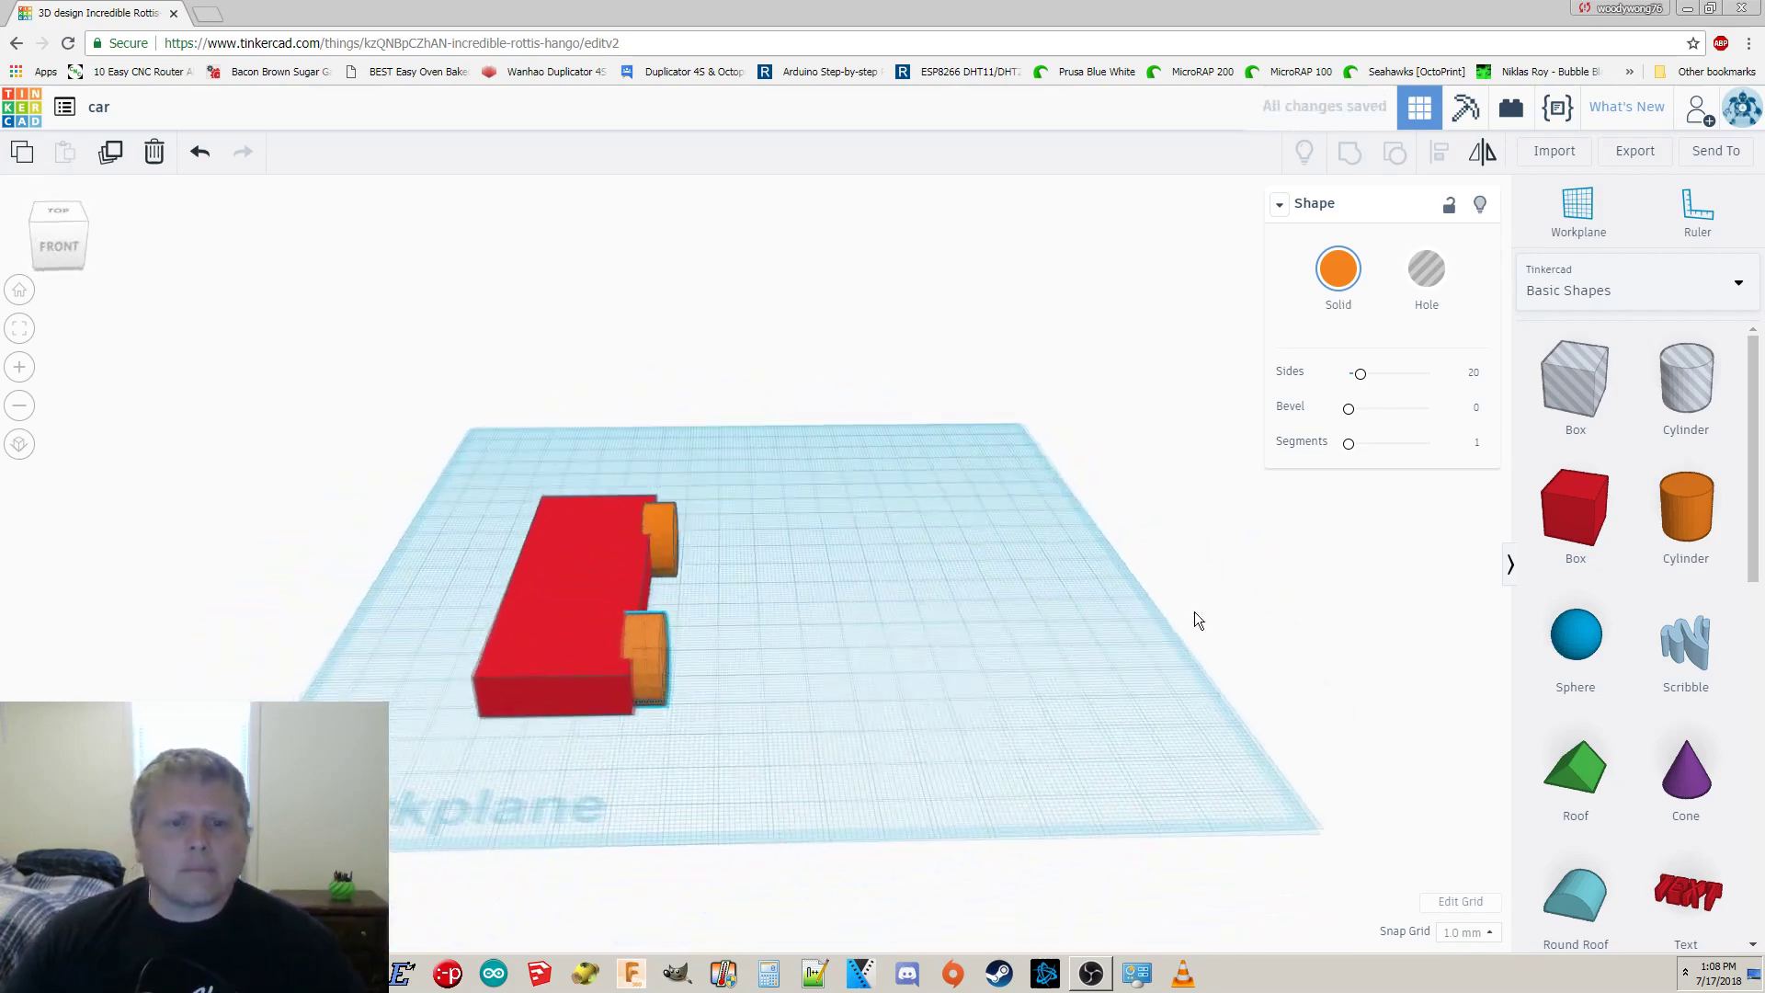
left_click(1001, 564)
right_click_drag(1001, 565, 669, 517)
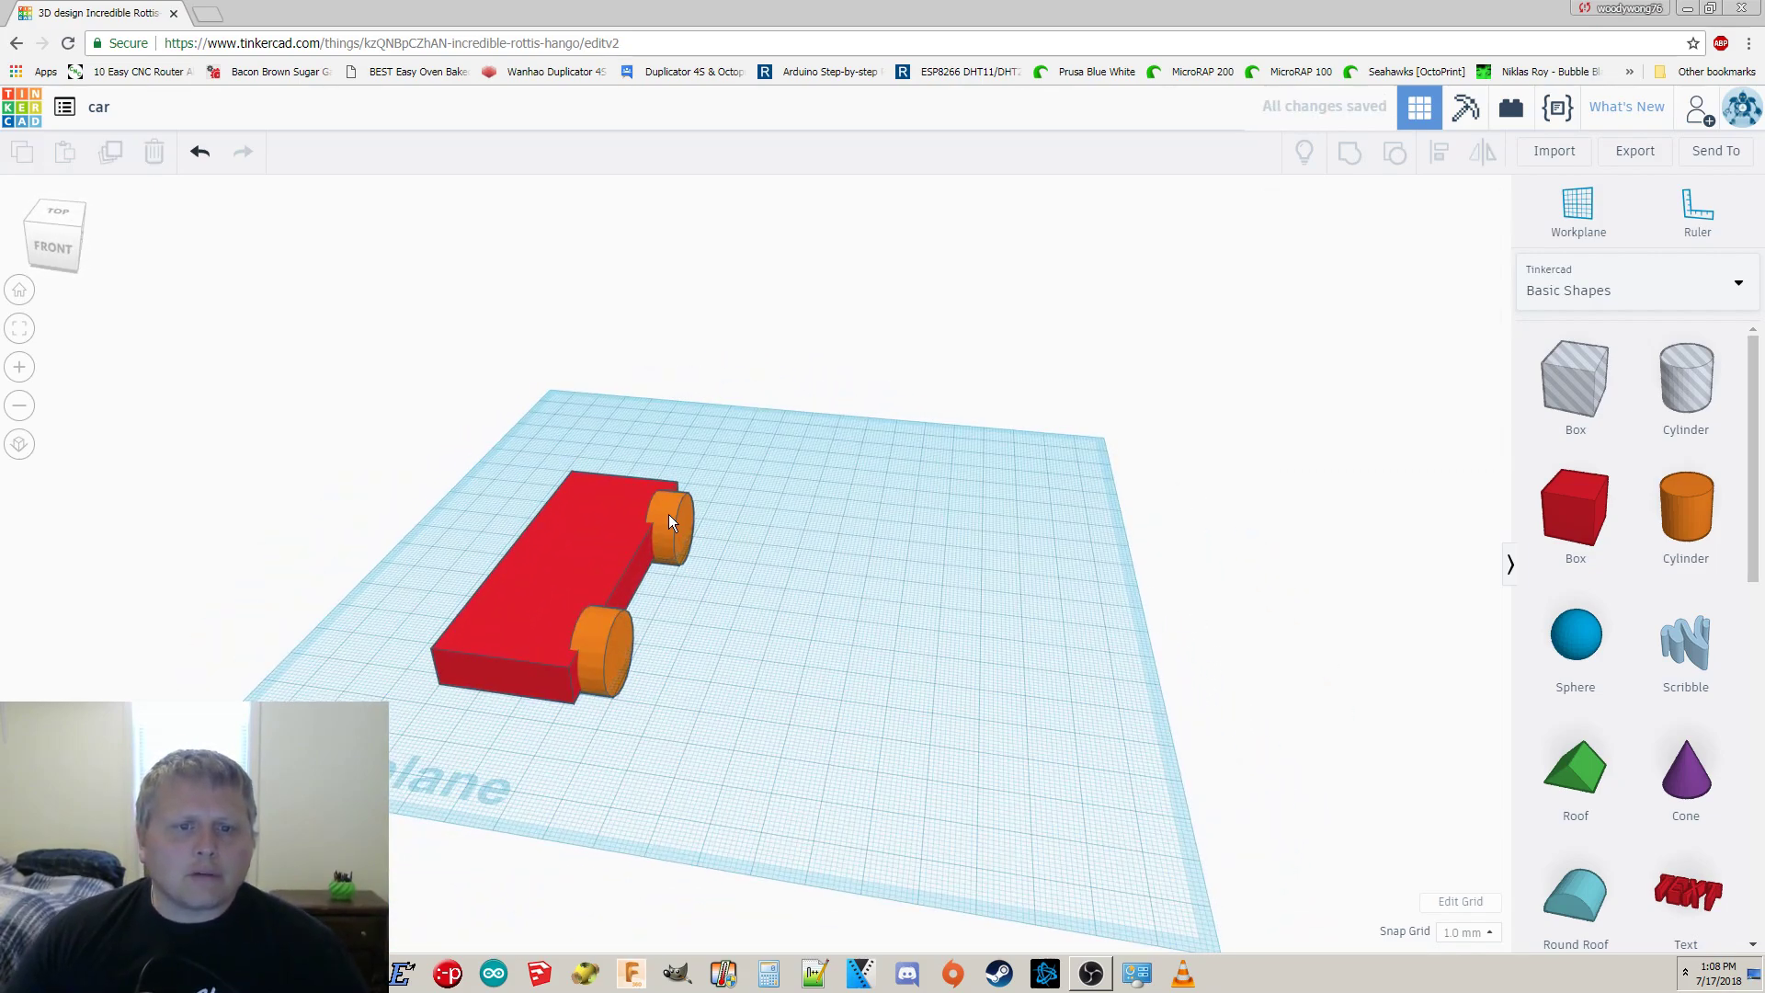
left_click(669, 517)
left_click(615, 636, "shift")
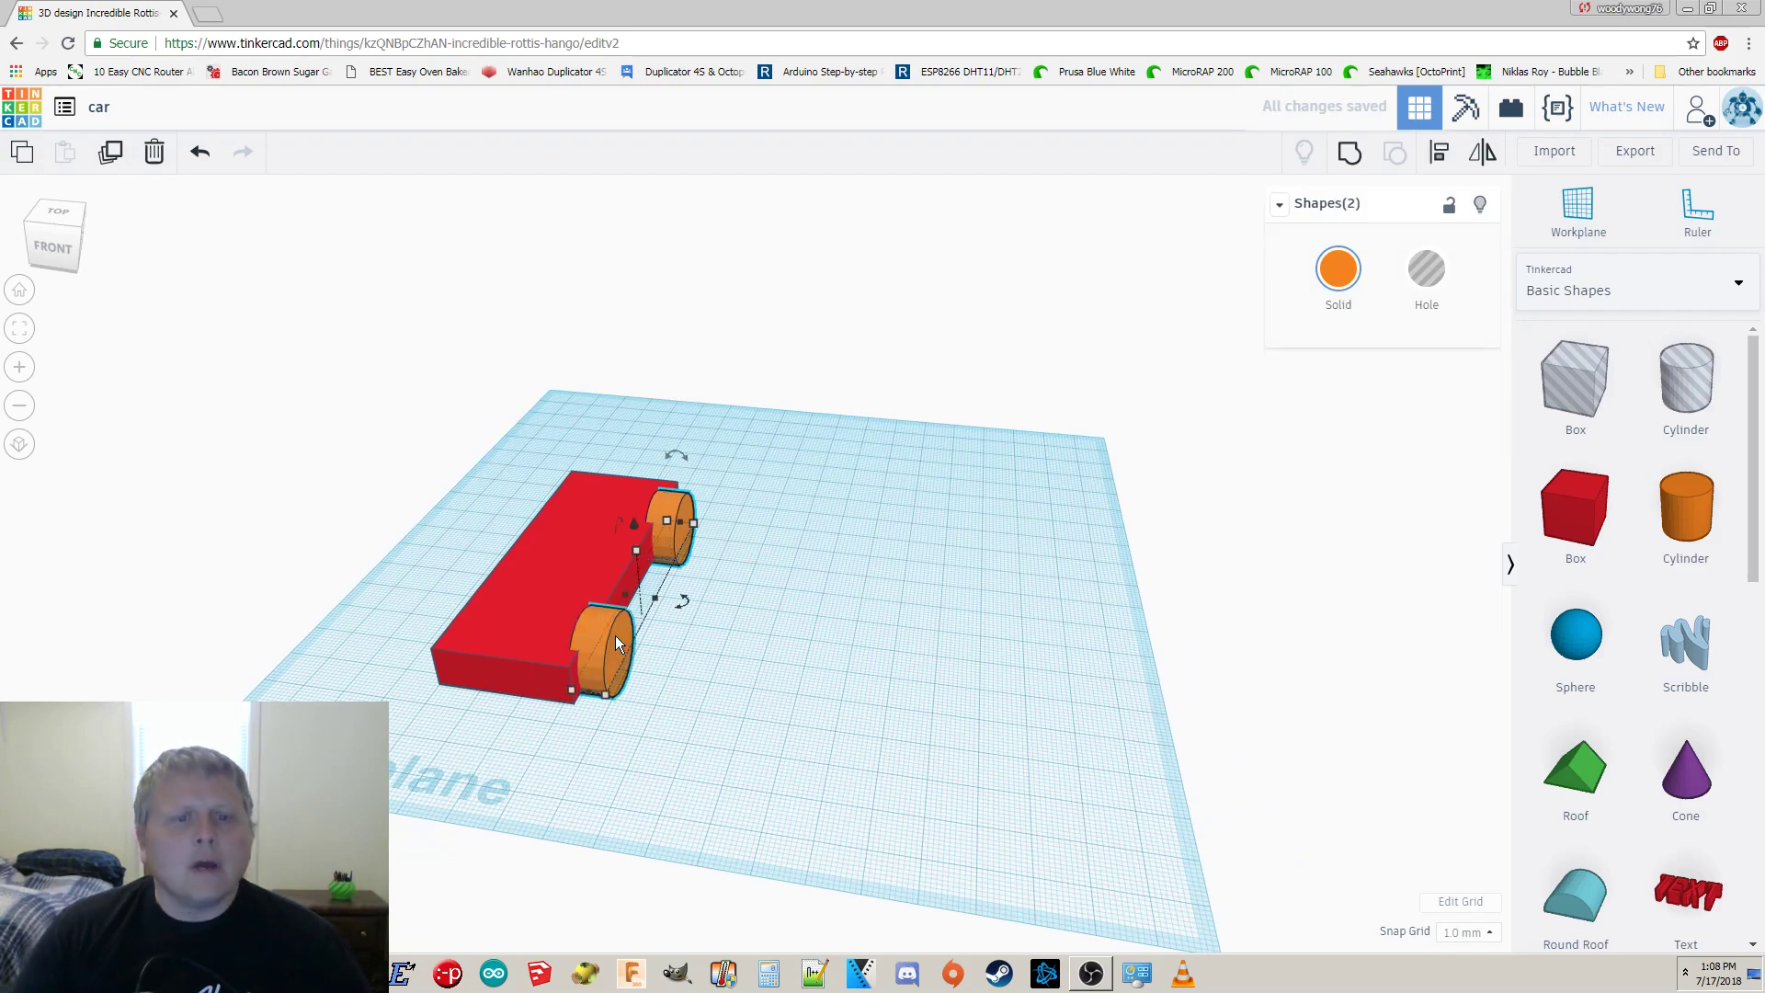
right_click_drag(761, 792, 956, 758)
left_click(108, 162)
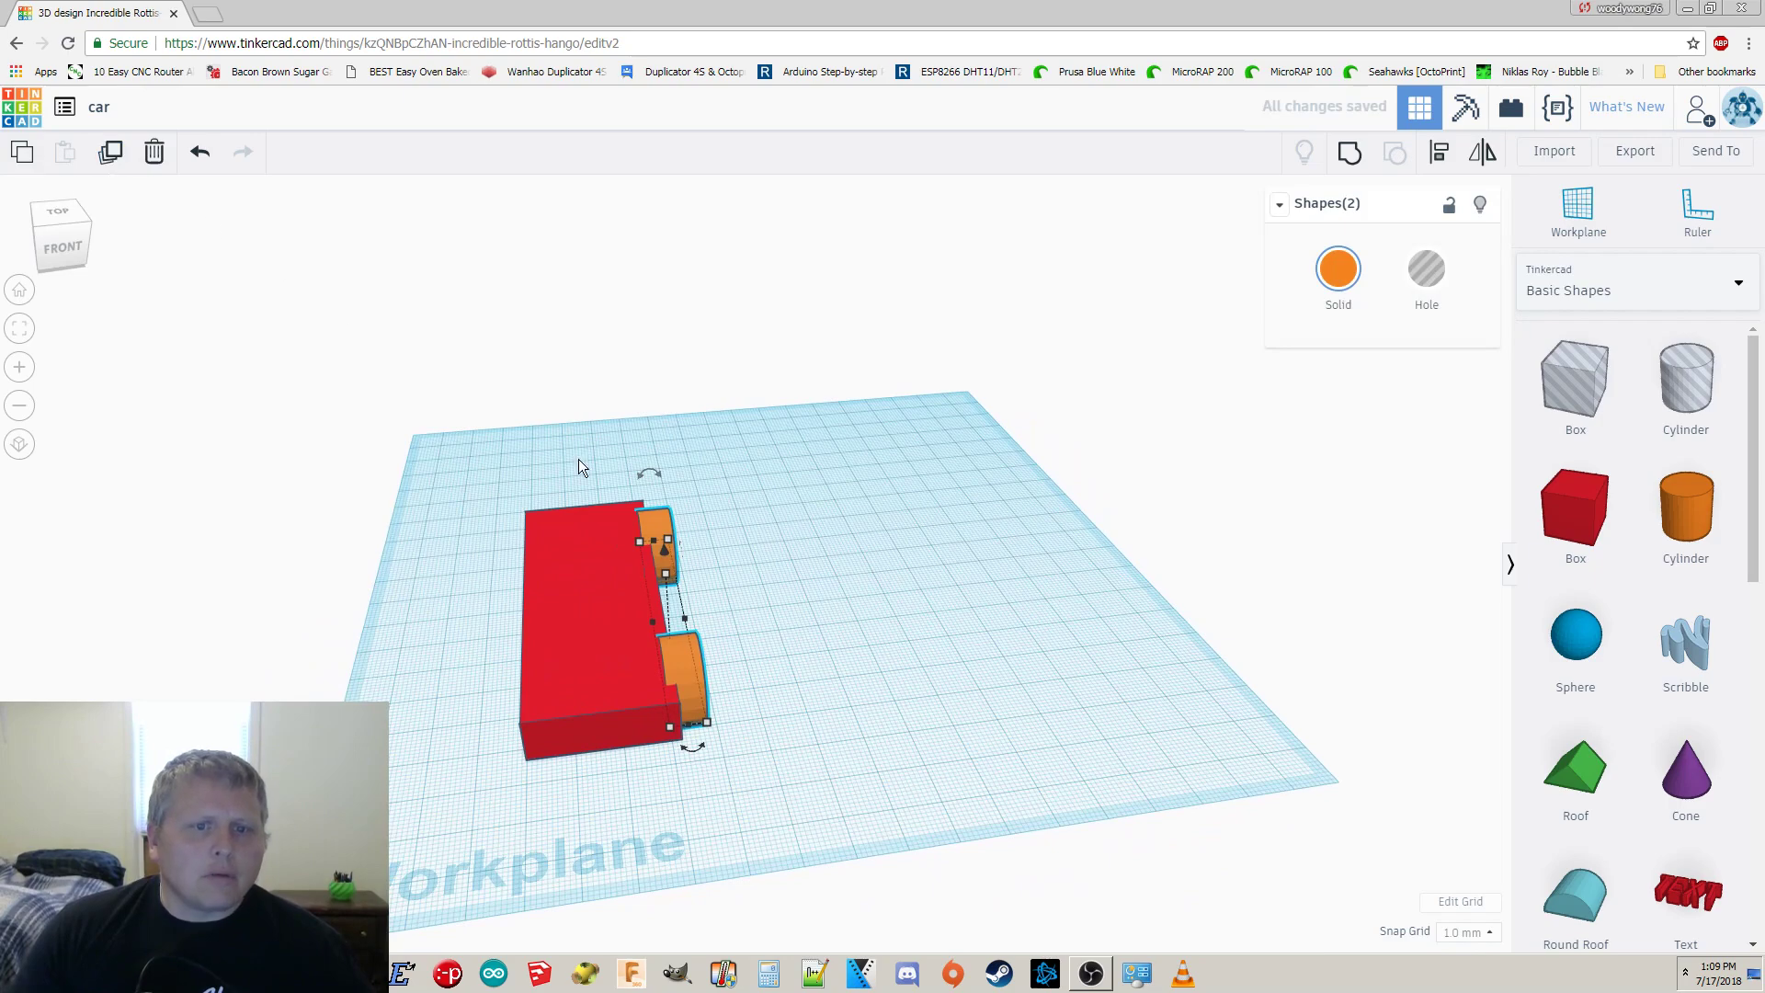
right_click_drag(952, 626, 820, 642)
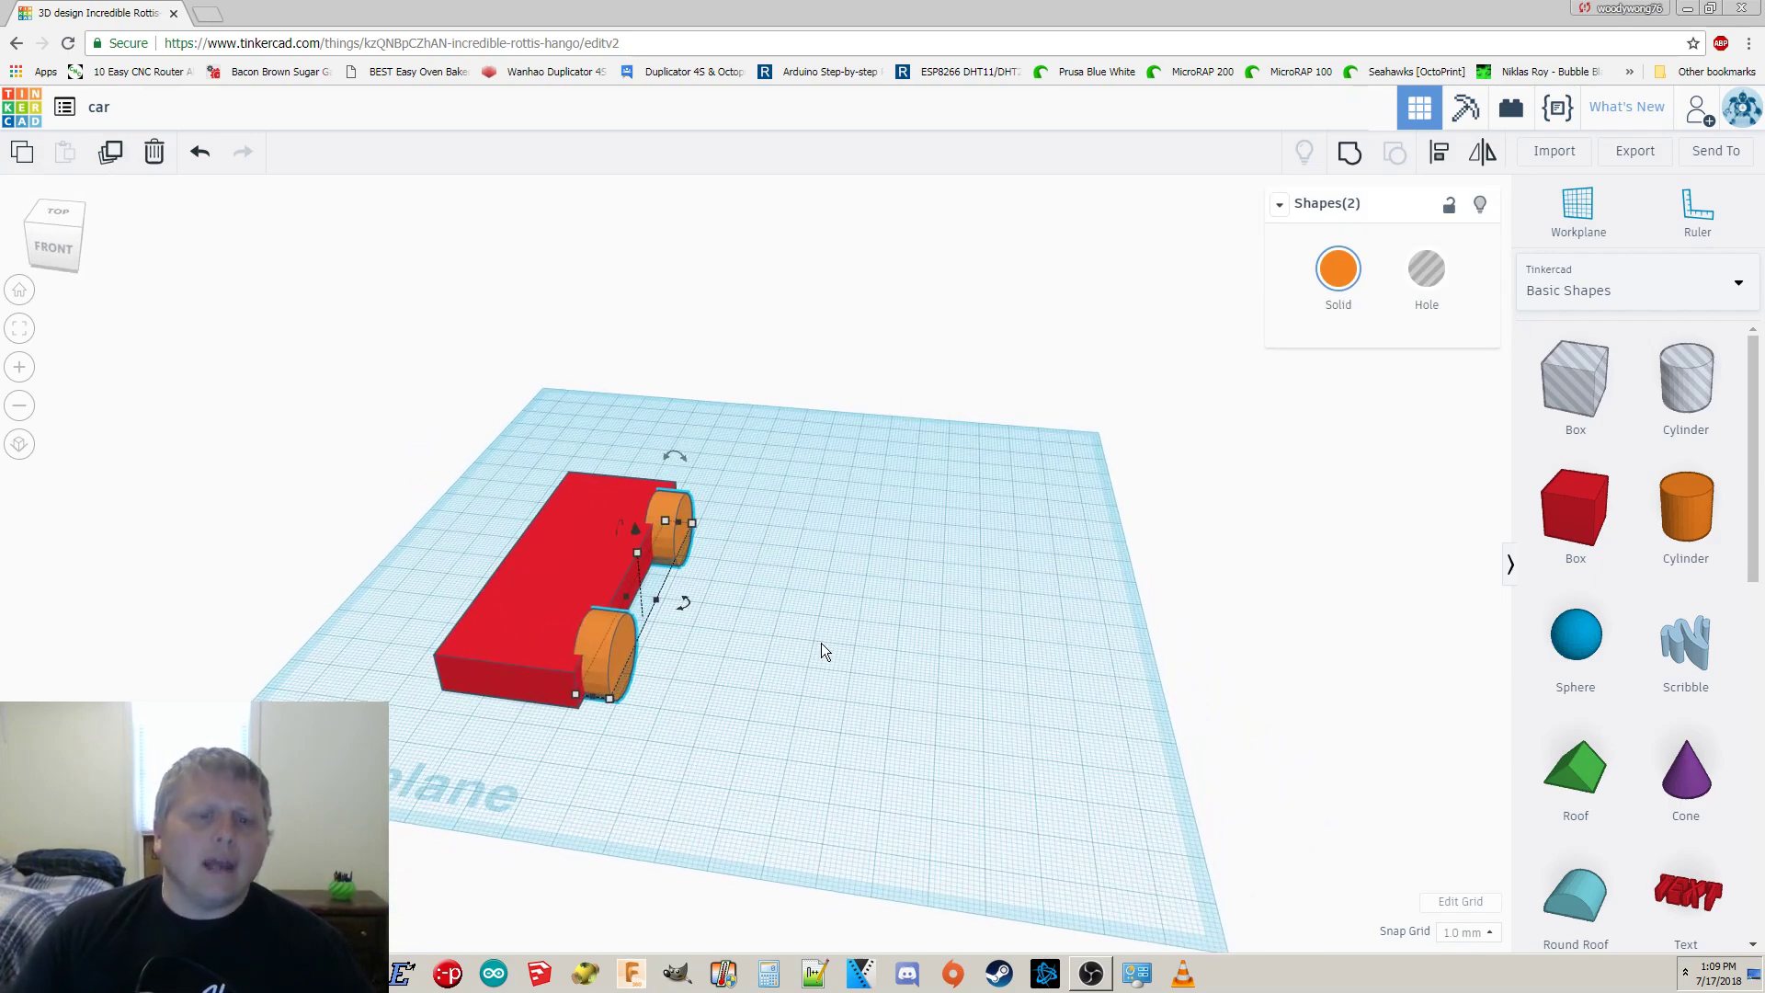
key("Left")
key("Left")
key("Left")
key("Left")
key("Left")
key("Left")
key("Left")
key("Left")
key("Left")
key("Left")
key("Left")
key("Left")
key("Left")
key("Left")
key("Left")
key("Left")
key("Left")
key("Left")
key("Left")
key("Left")
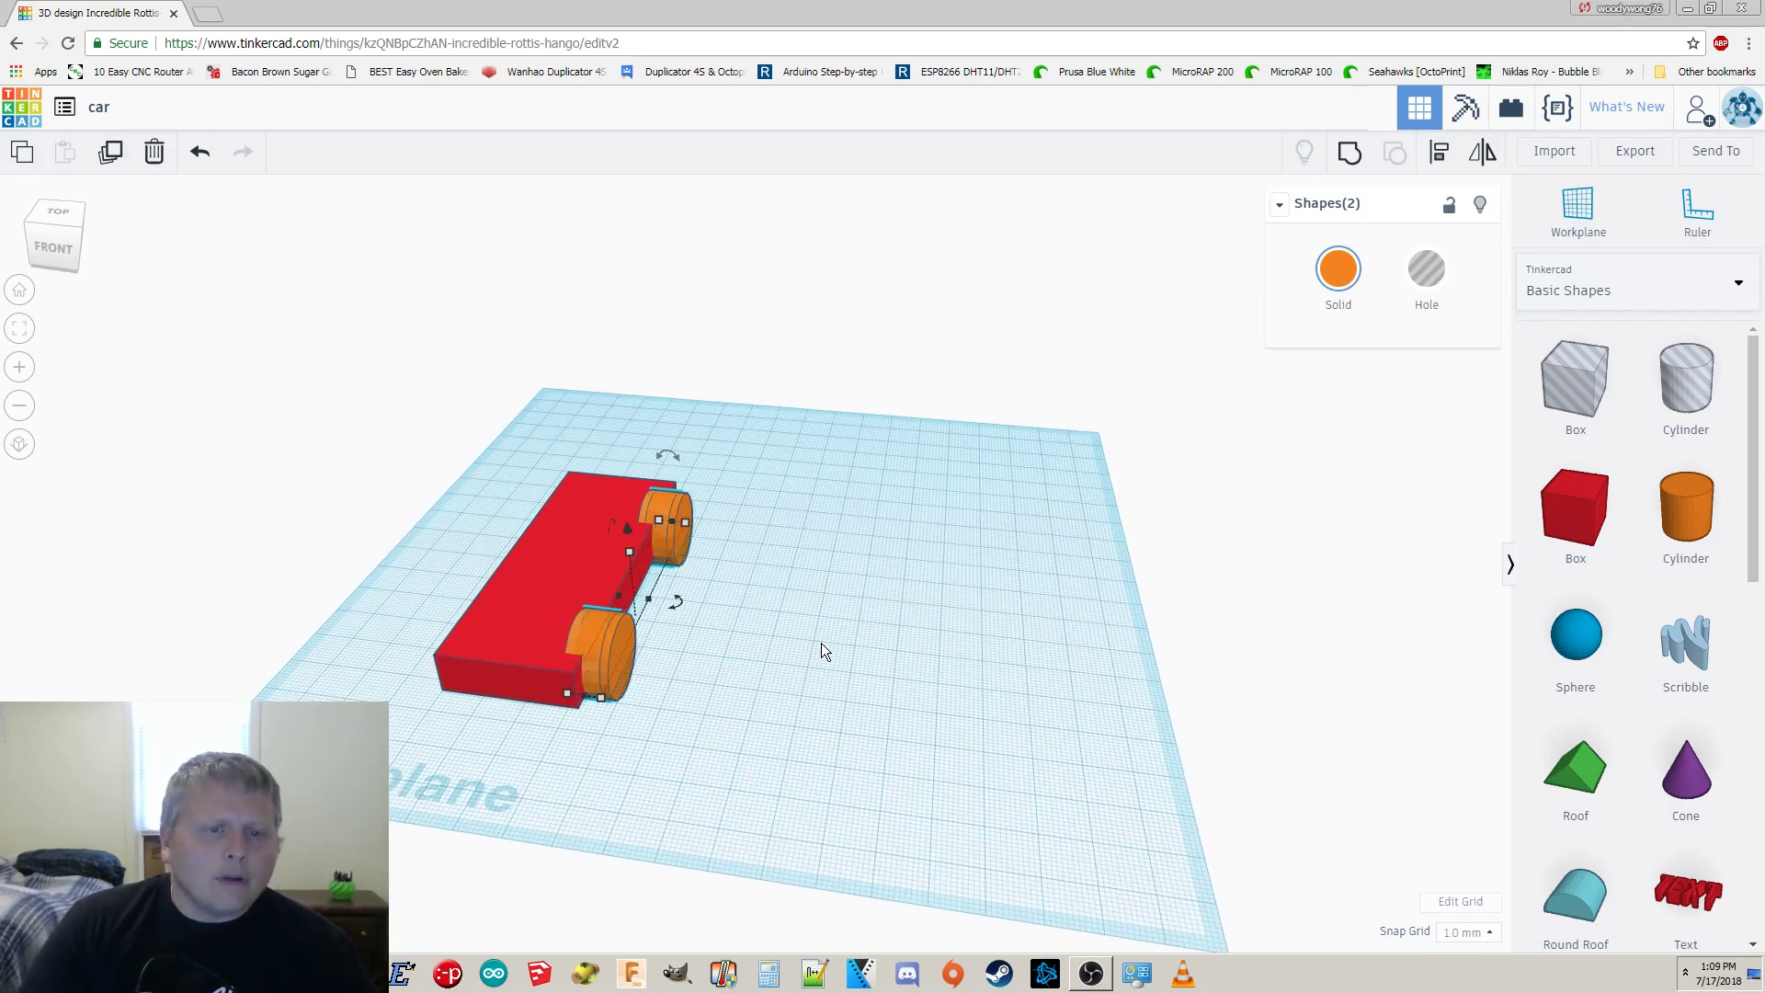
key("Left")
key("Left")
key("Left")
key("Left")
key("Left")
key("Left")
key("Left")
key("Left")
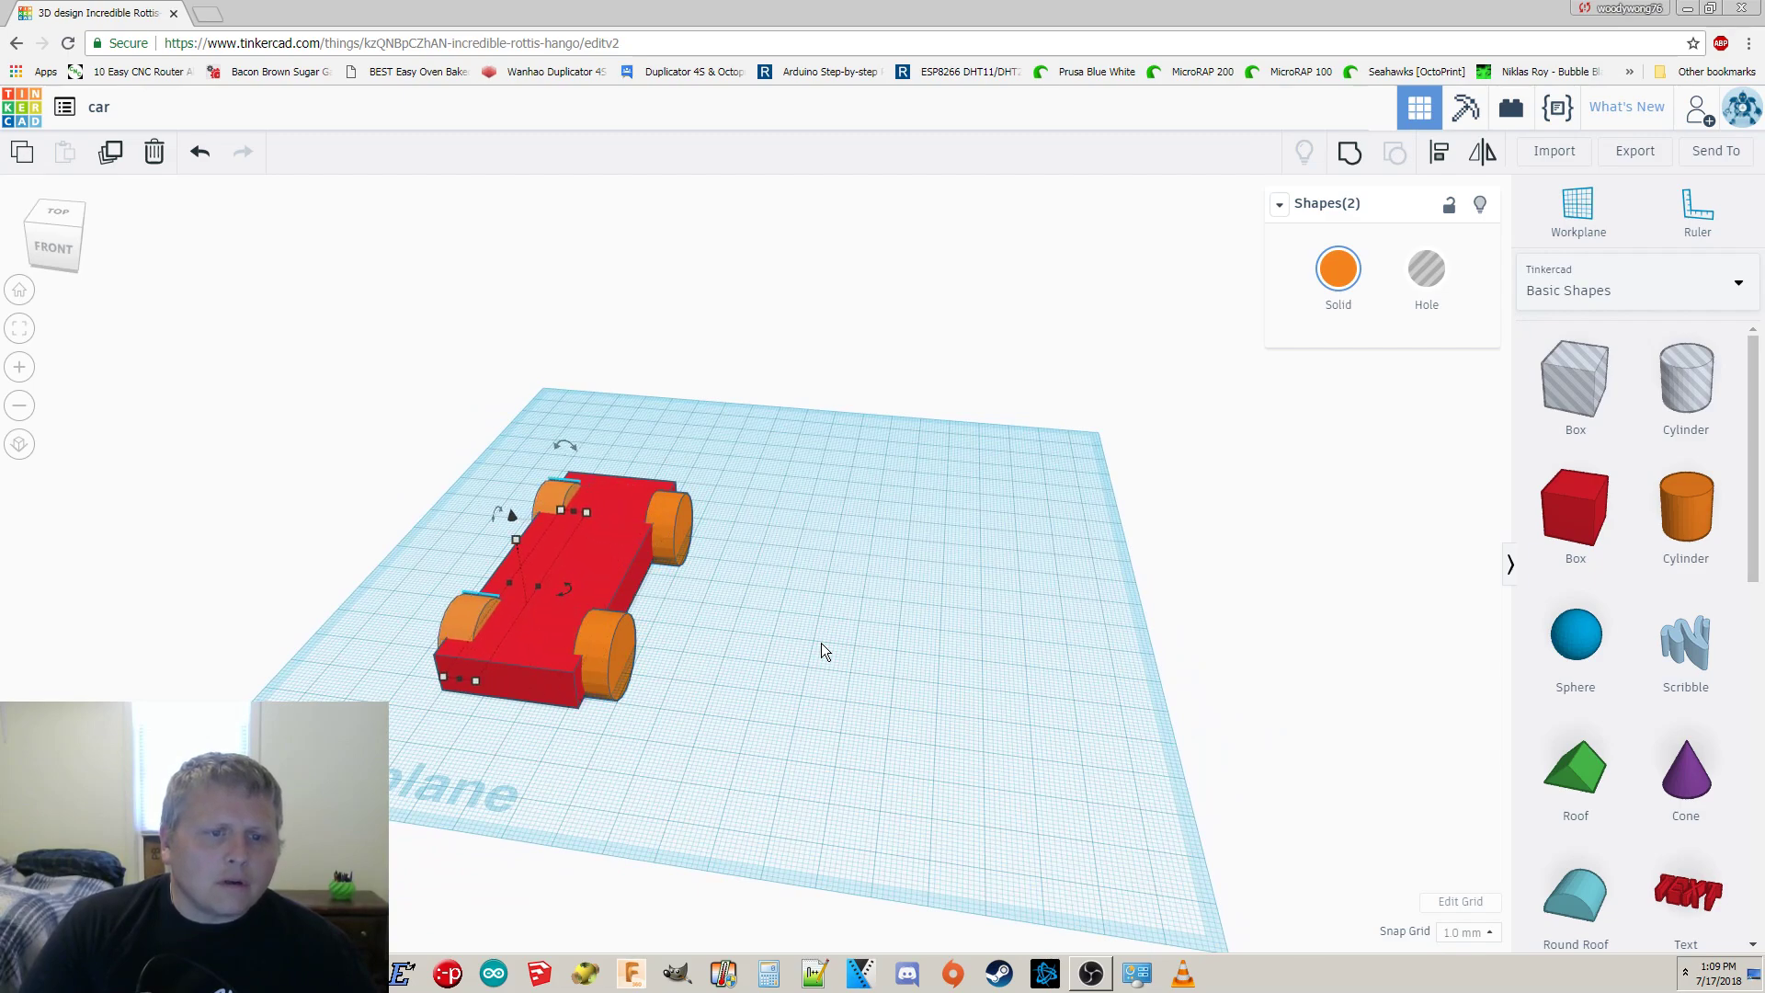
Place a wedge beside the car and rotate it -180° about its vertical axis.
right_click_drag(836, 599, 996, 709)
right_click_drag(899, 619, 637, 525)
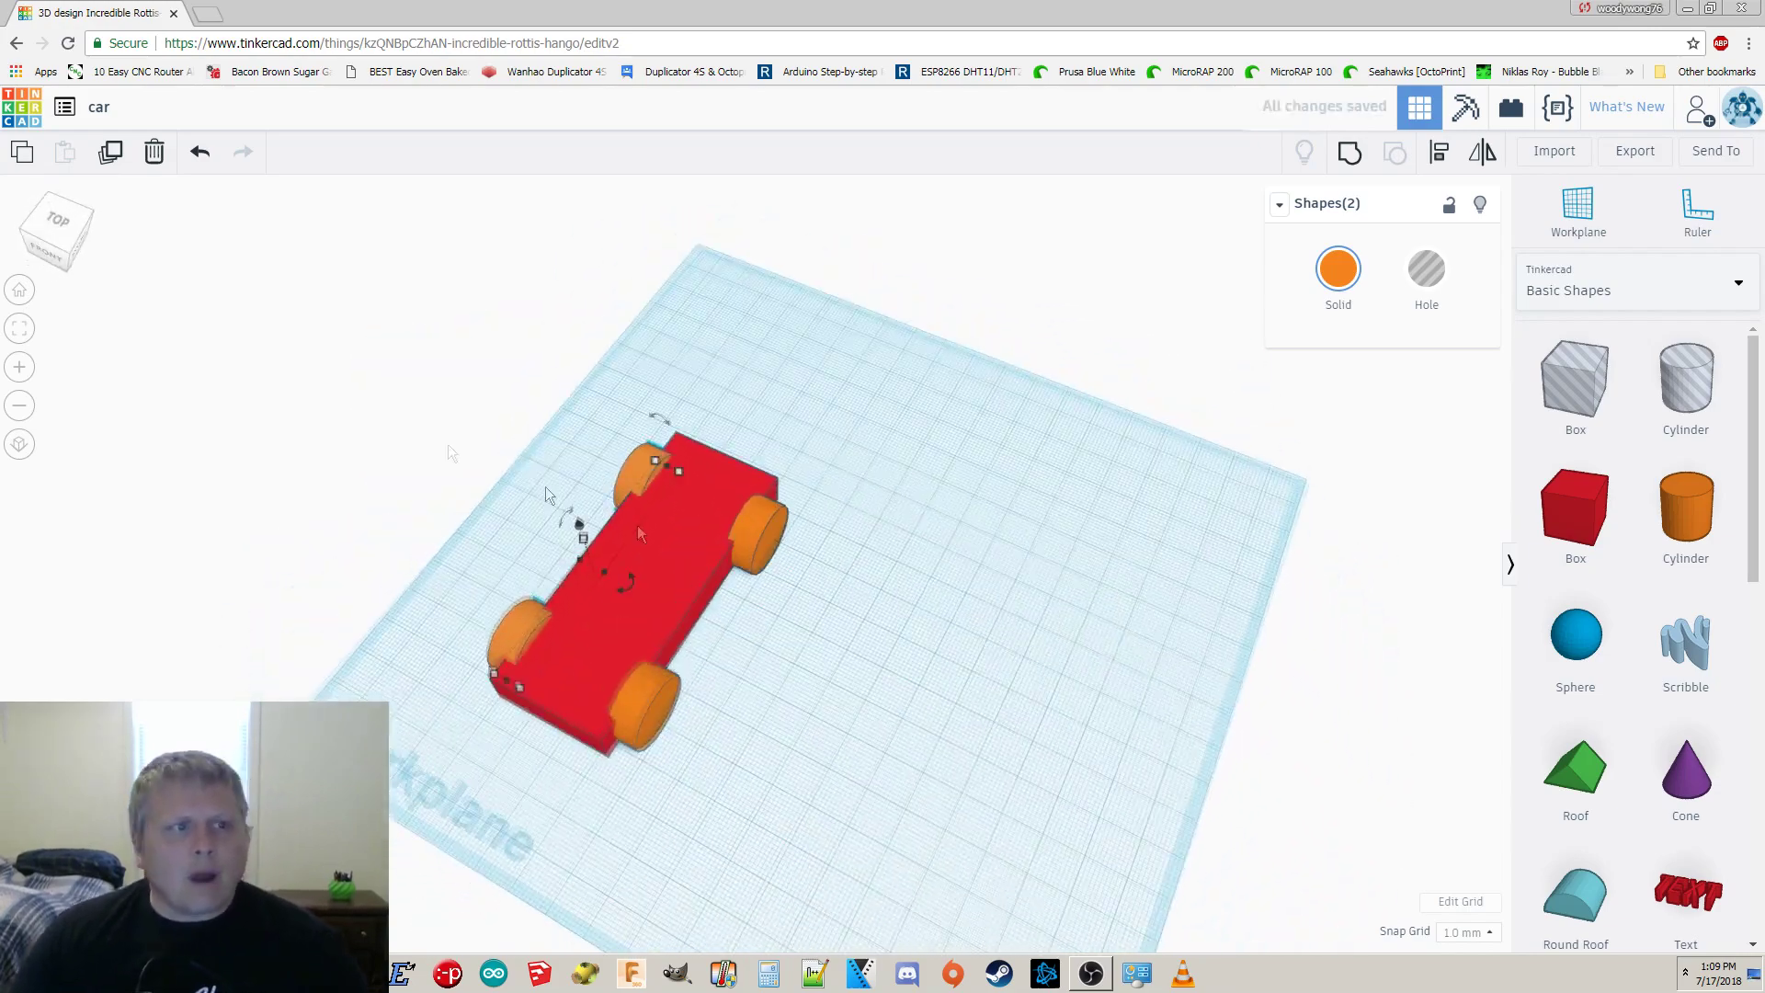
left_click(74, 234)
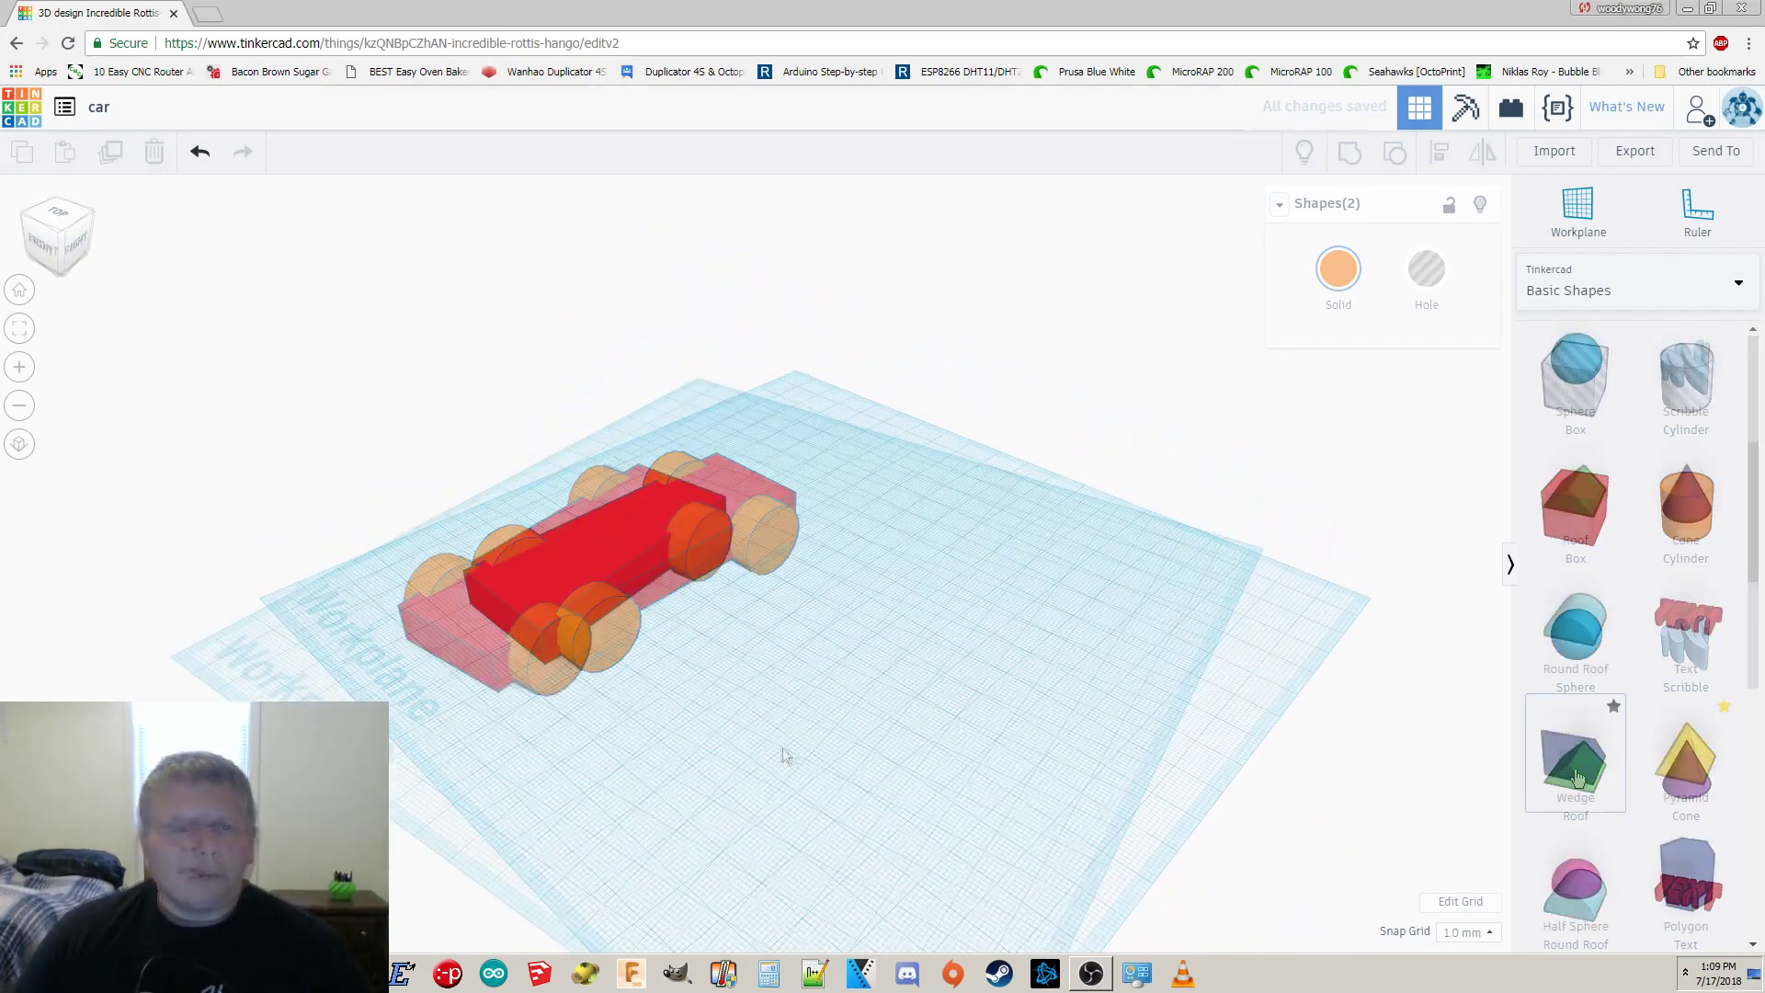
left_click_drag(1582, 768, 767, 680)
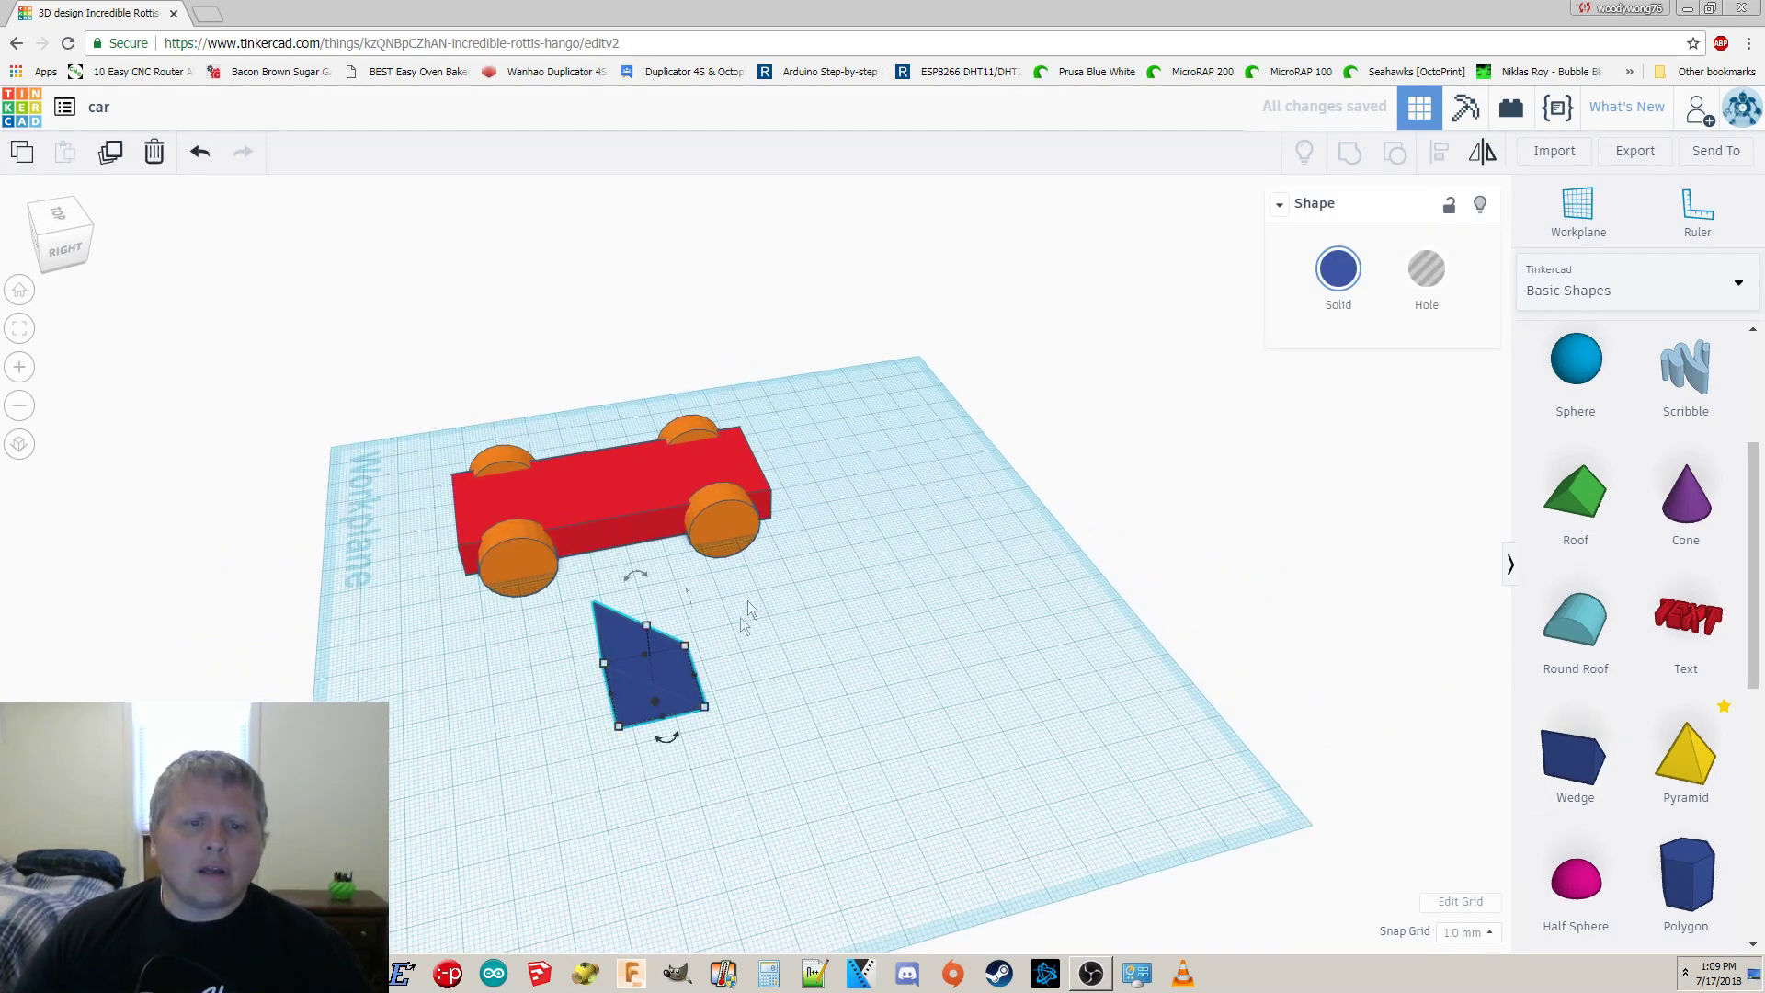
mouse_move(669, 740)
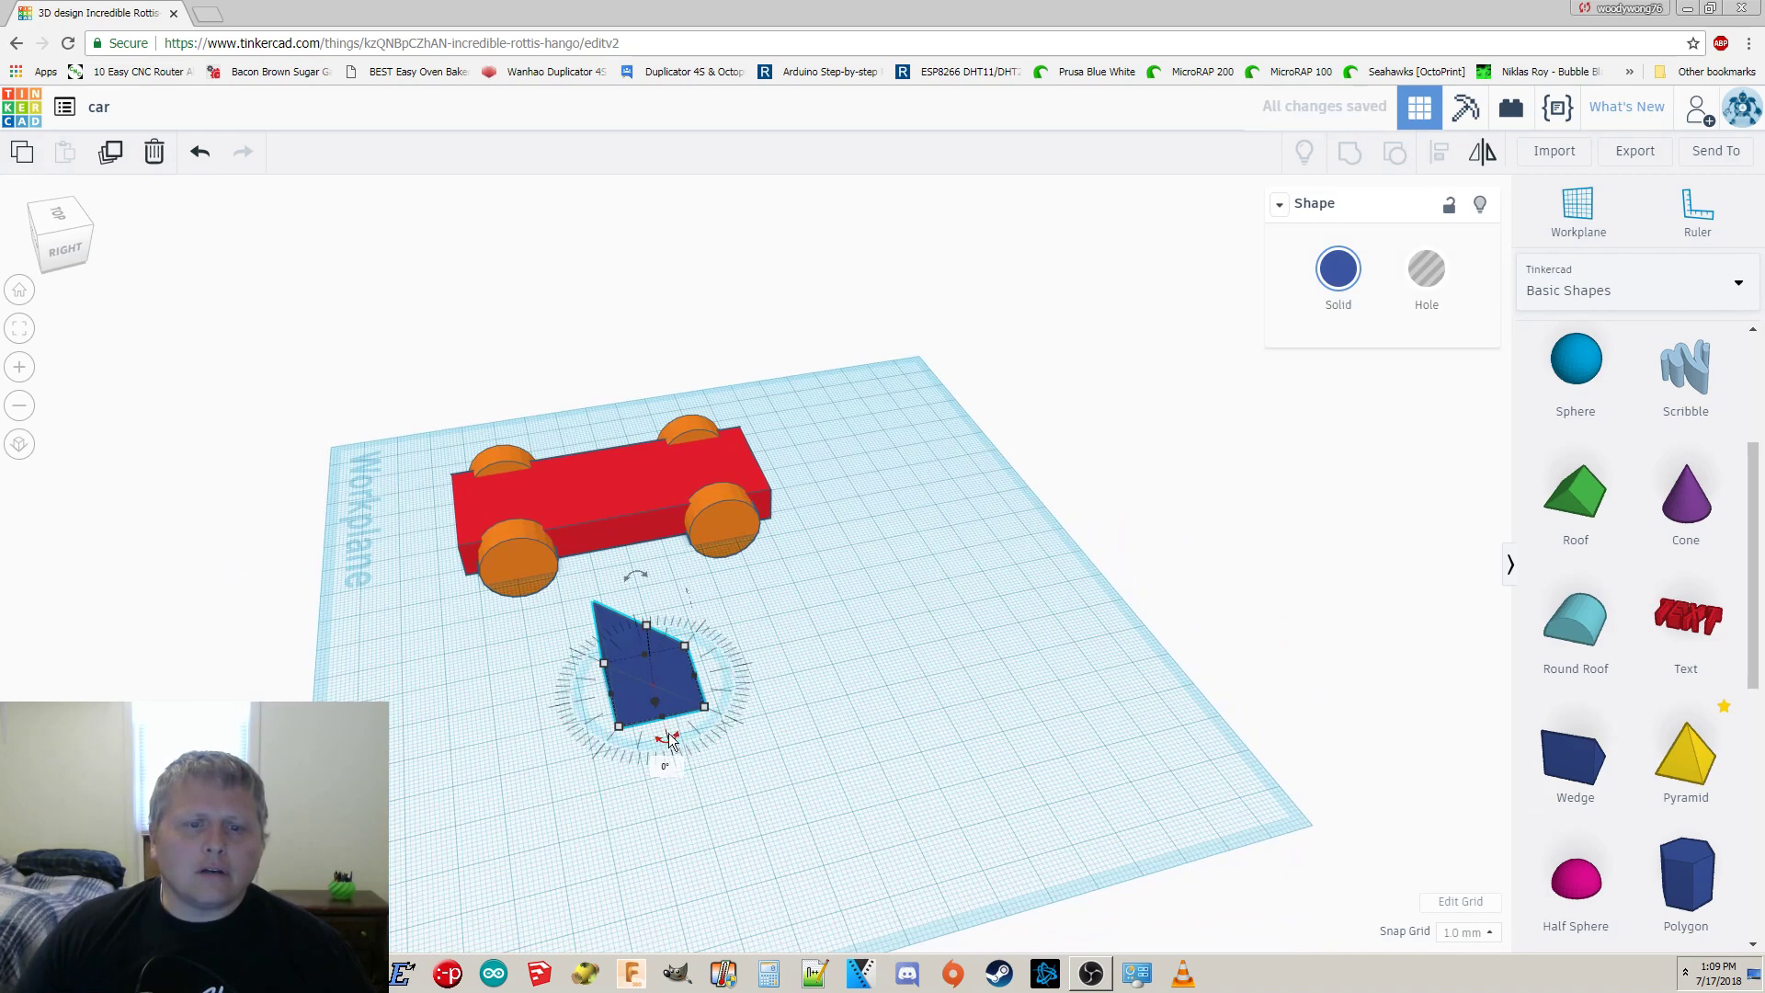
left_click_drag(672, 743, 628, 647)
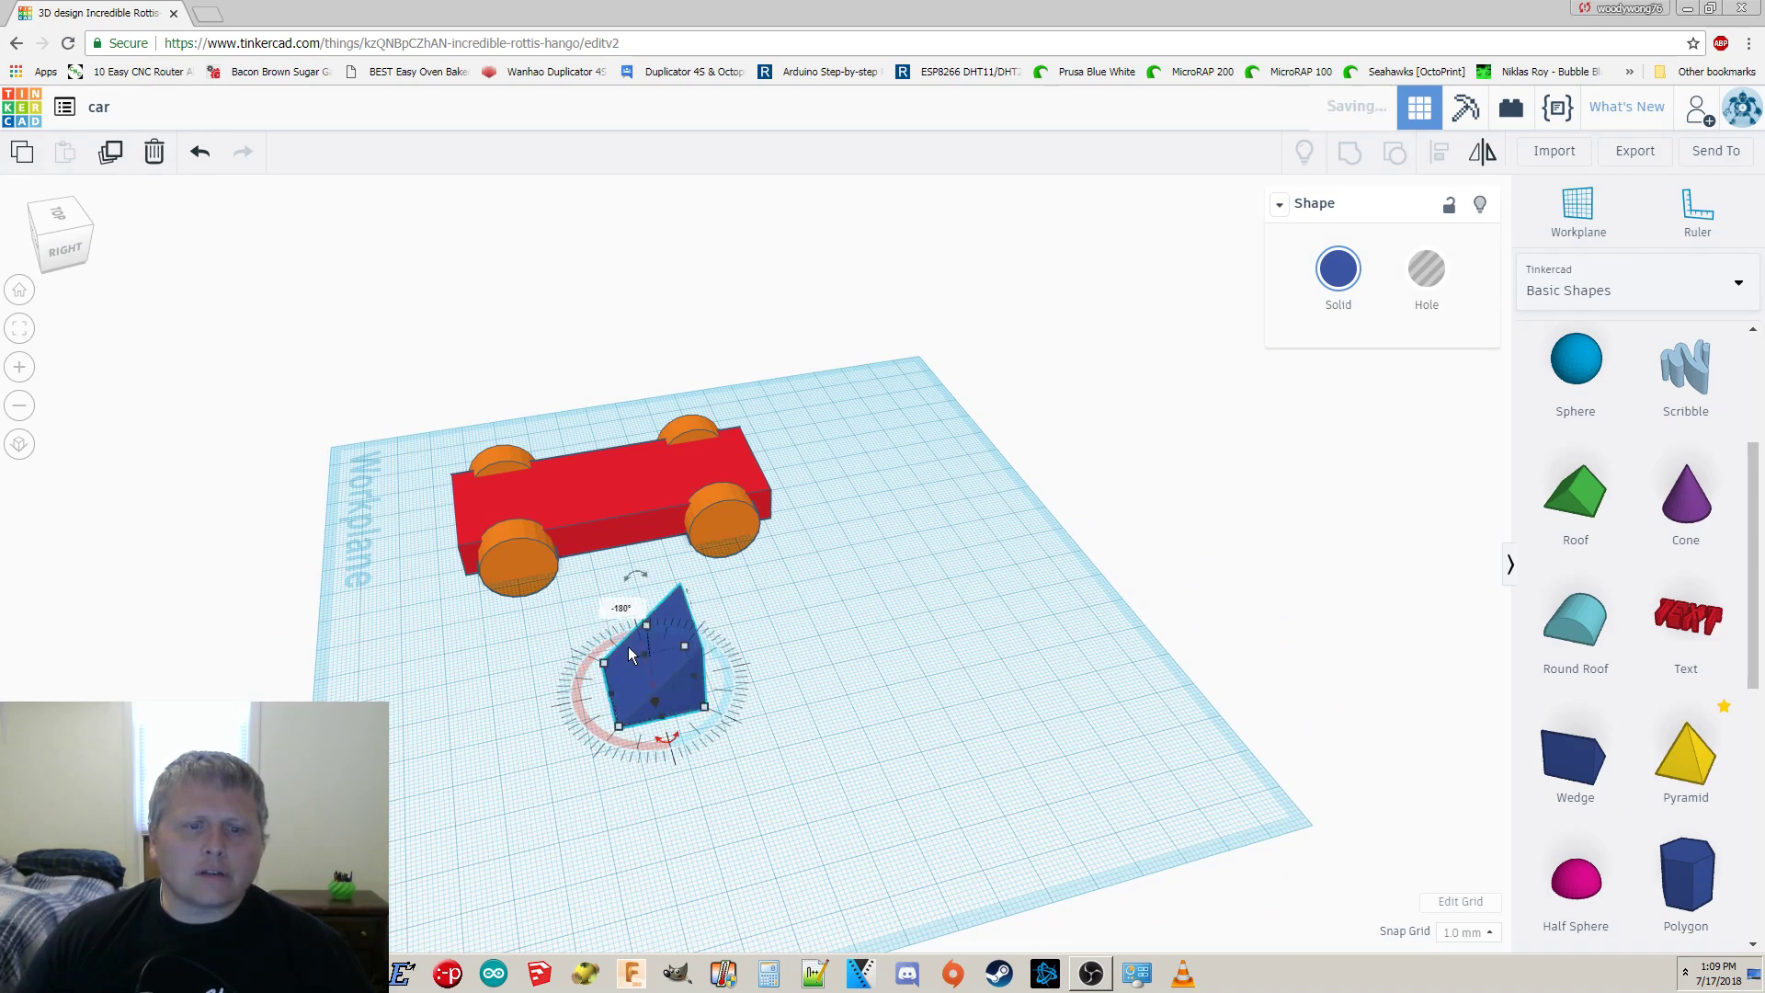
Move the wedge to the end of the car body nearest the workplane label and raise it 6 mm.
right_click_drag(802, 714, 683, 577)
left_click_drag(649, 621, 456, 537)
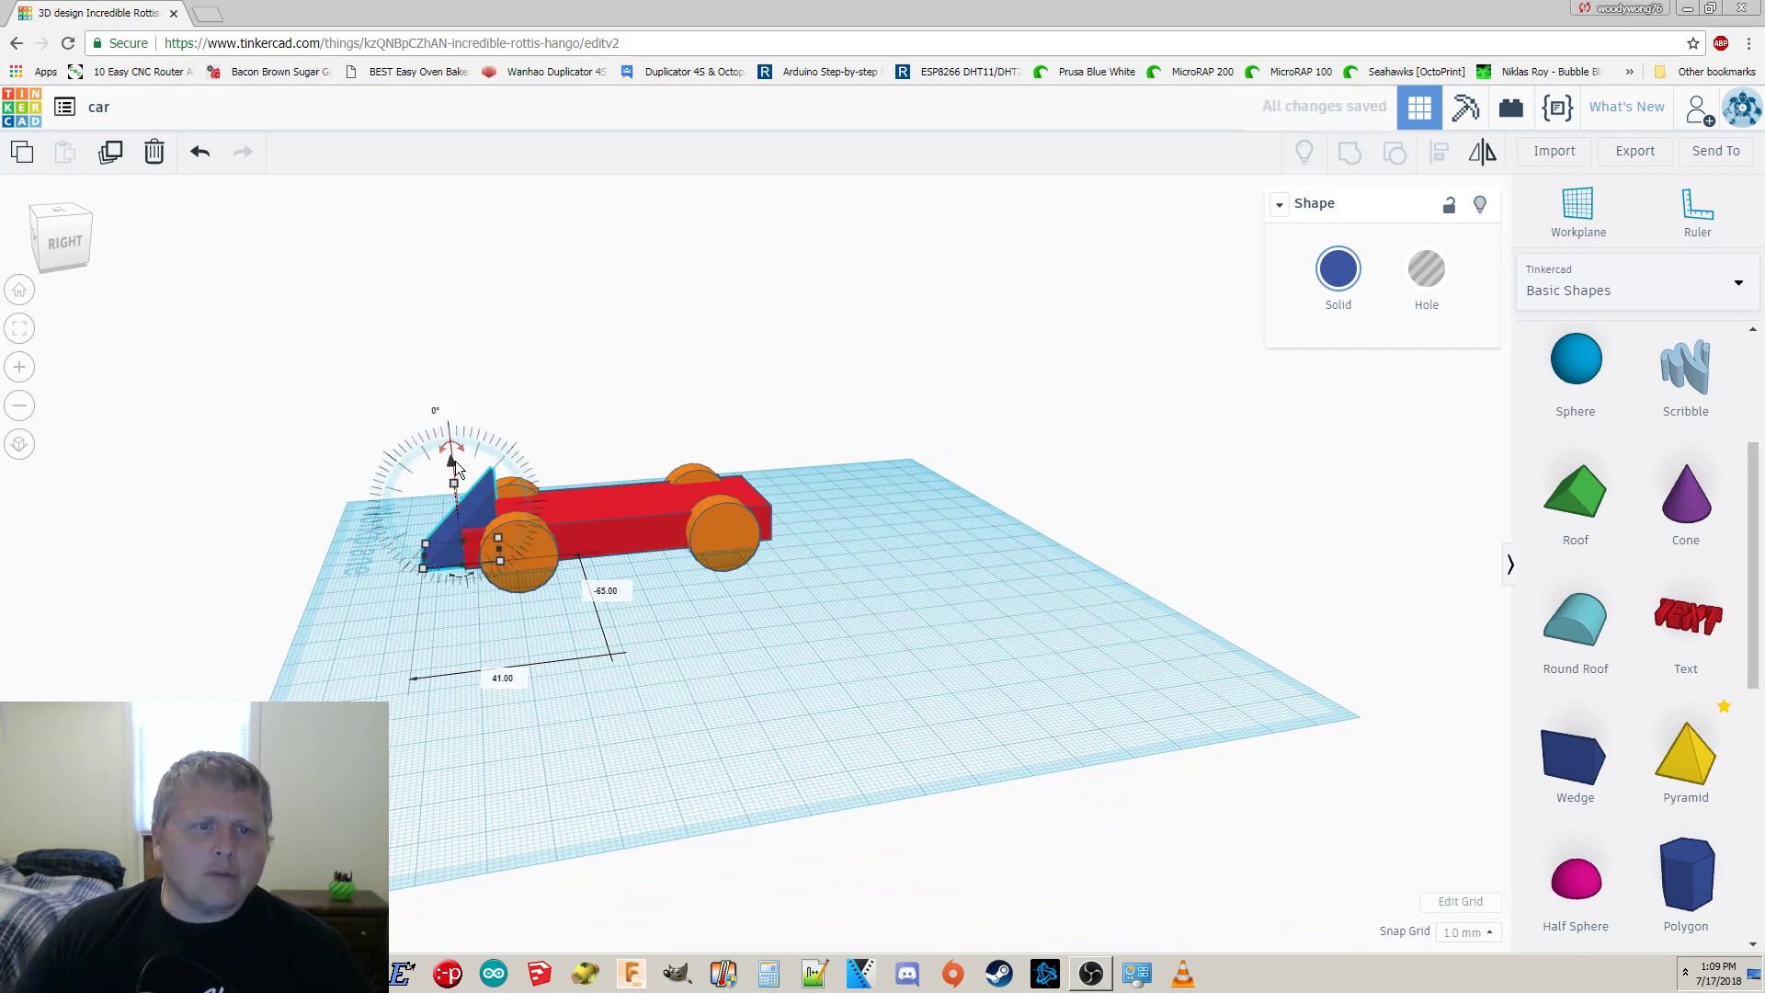
left_click_drag(450, 465, 450, 438)
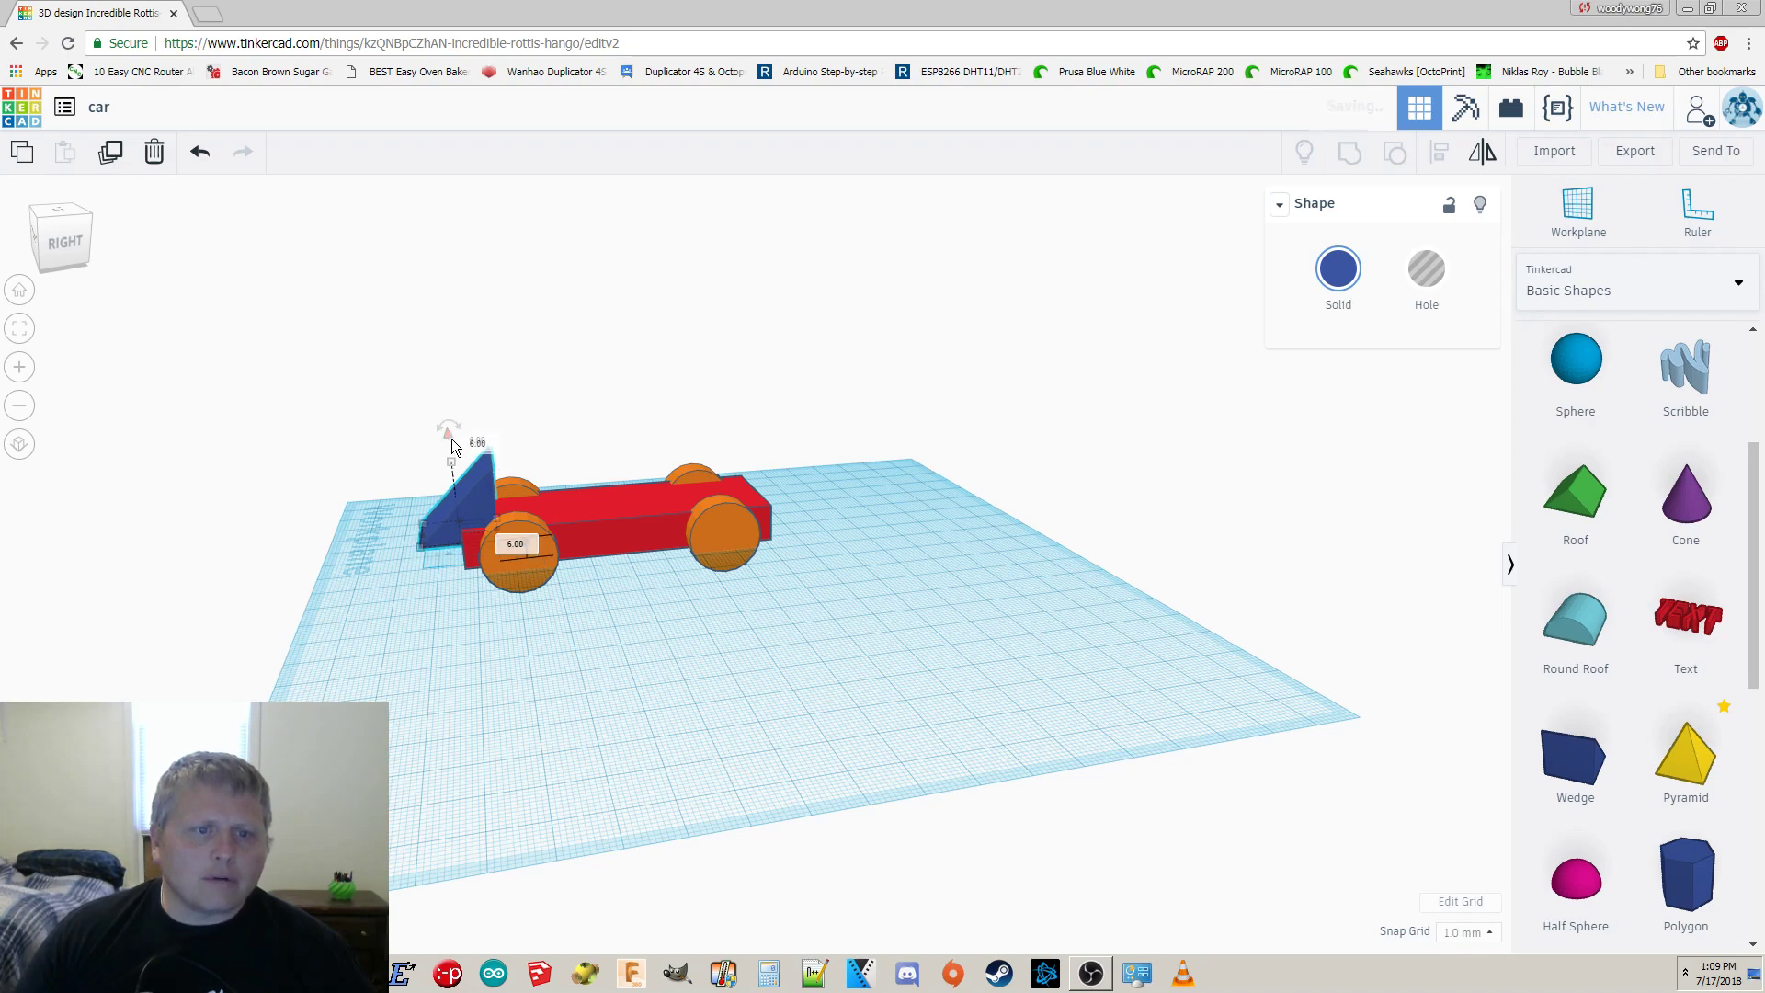
Stretch the wedge along the car body toward the far wheels, and shift it slightly back so its low end overhangs the body.
right_click_drag(451, 439, 543, 559)
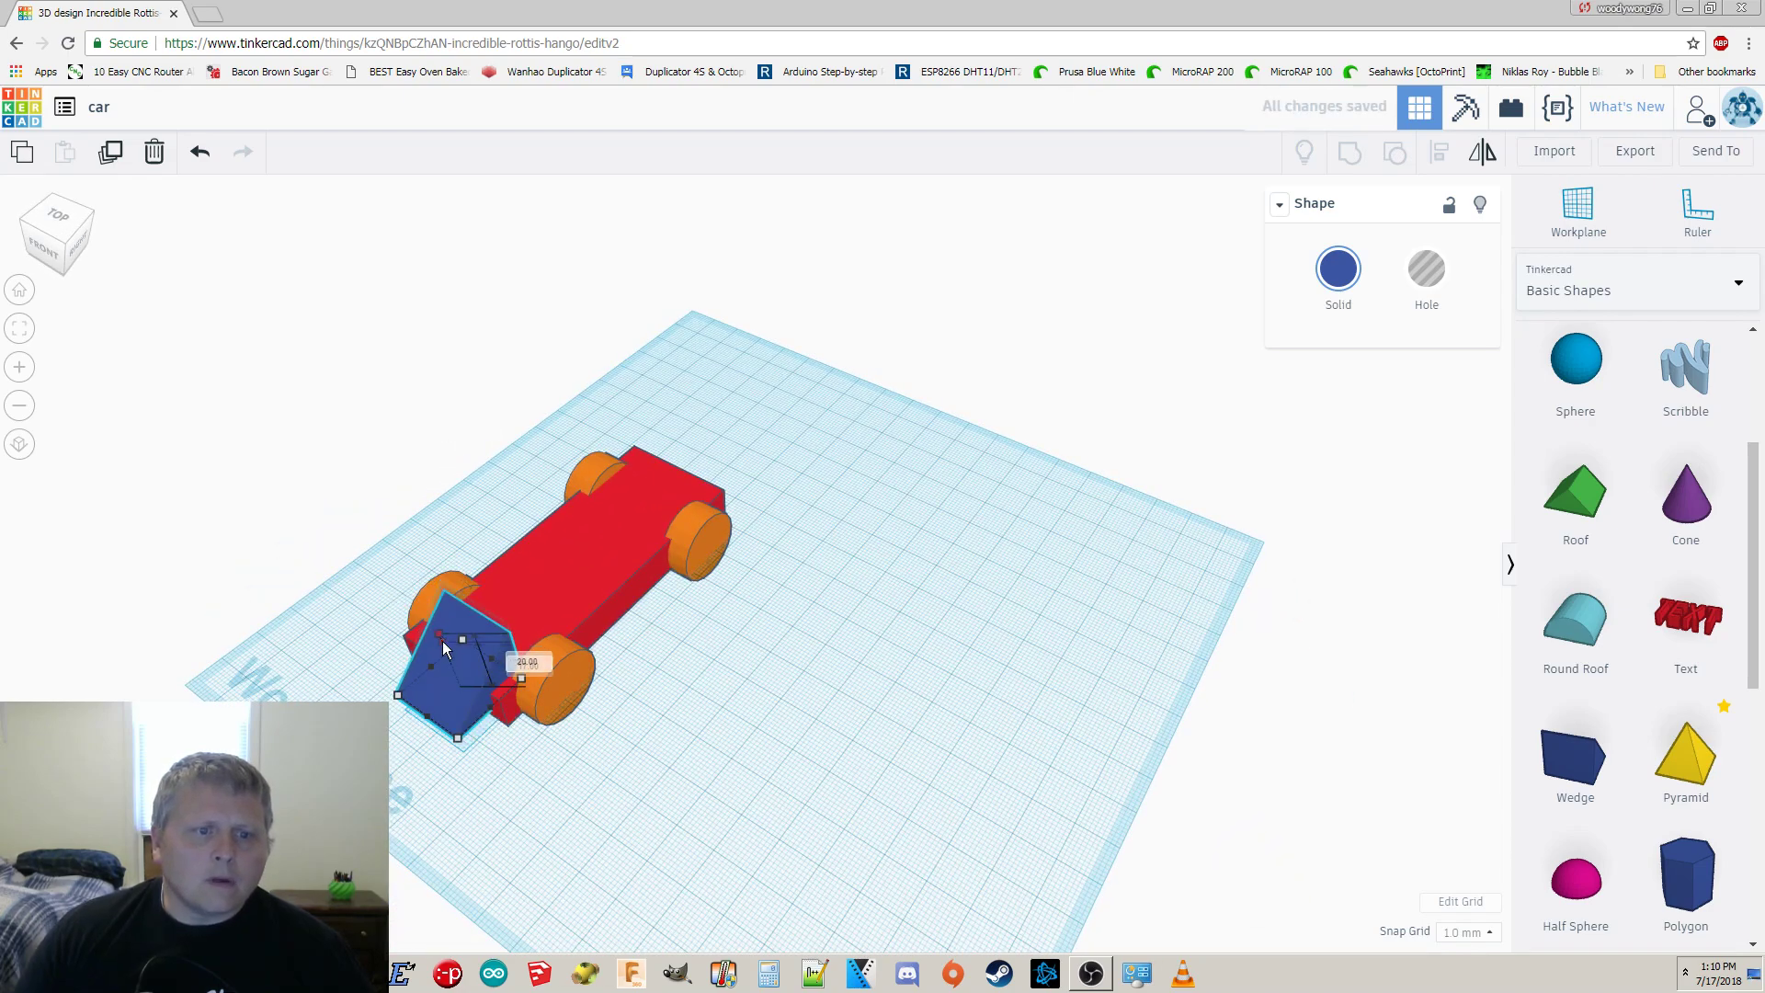
left_click_drag(443, 642, 445, 615)
right_click_drag(575, 634, 494, 515)
left_click_drag(490, 519, 730, 482)
right_click_drag(1310, 604, 1154, 593)
key("Left")
key("Left")
key("Left")
key("Left")
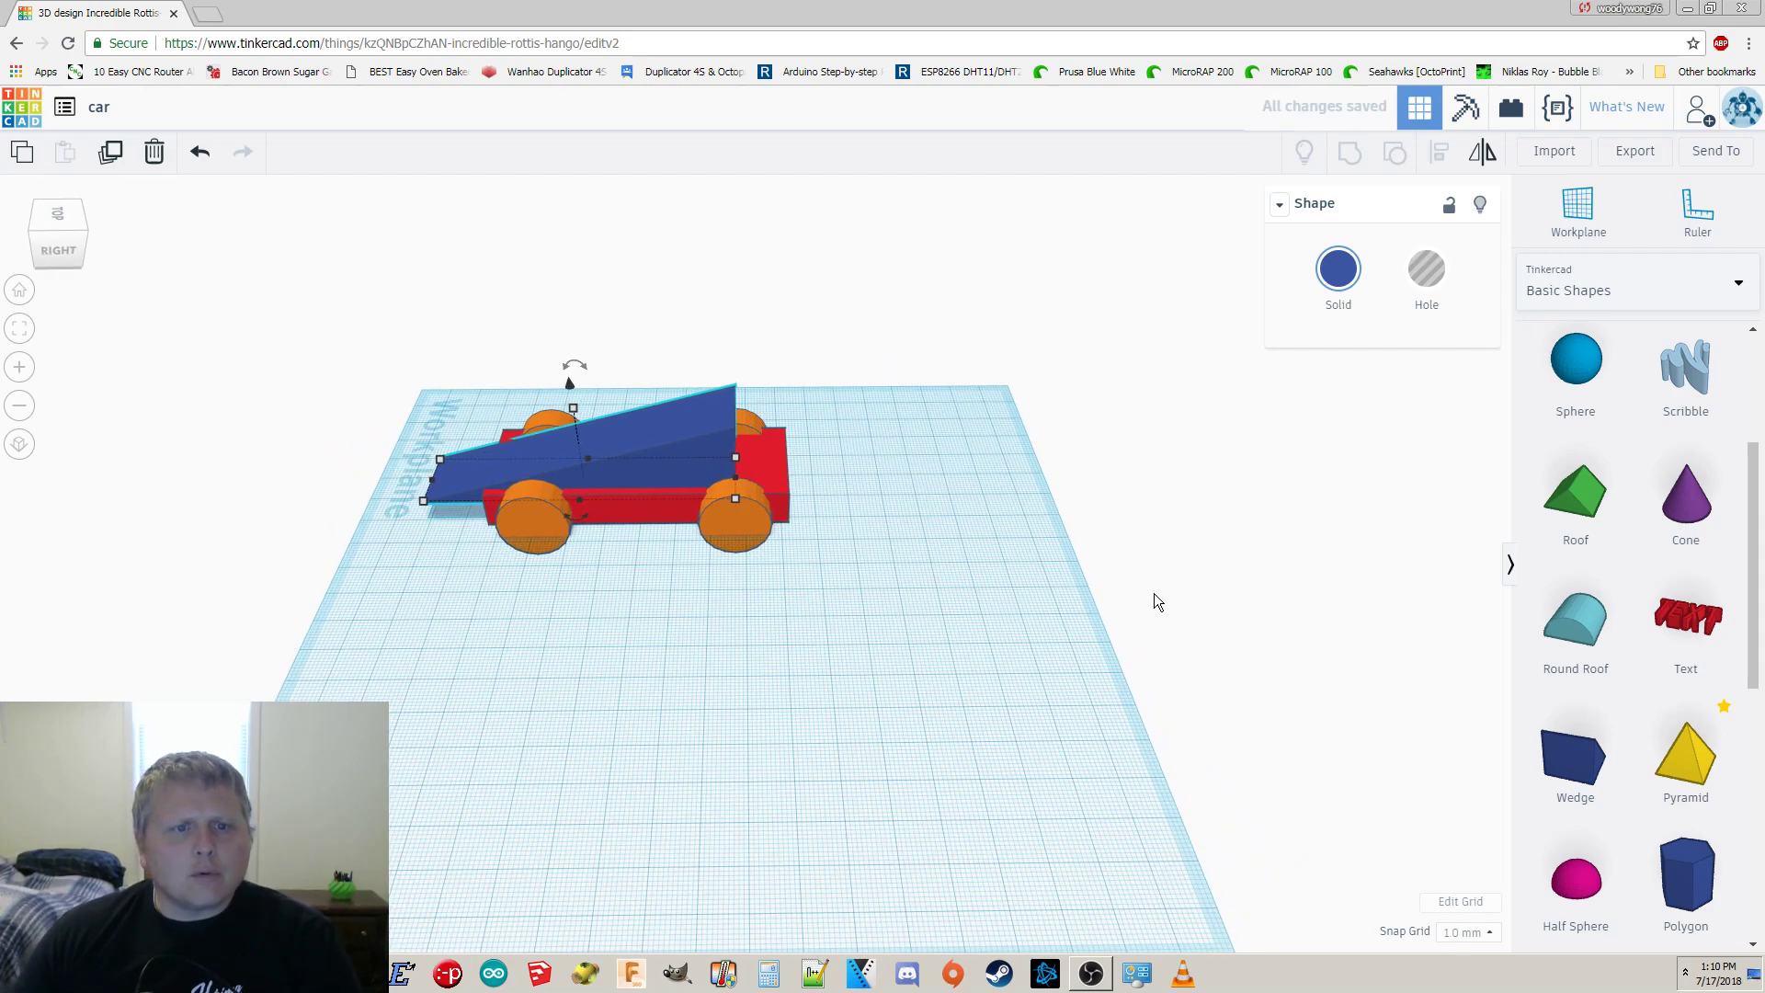
Shift the pair of wheels at the wedge's low end together toward that end of the car body.
left_click(531, 524)
right_click_drag(531, 524, 660, 726)
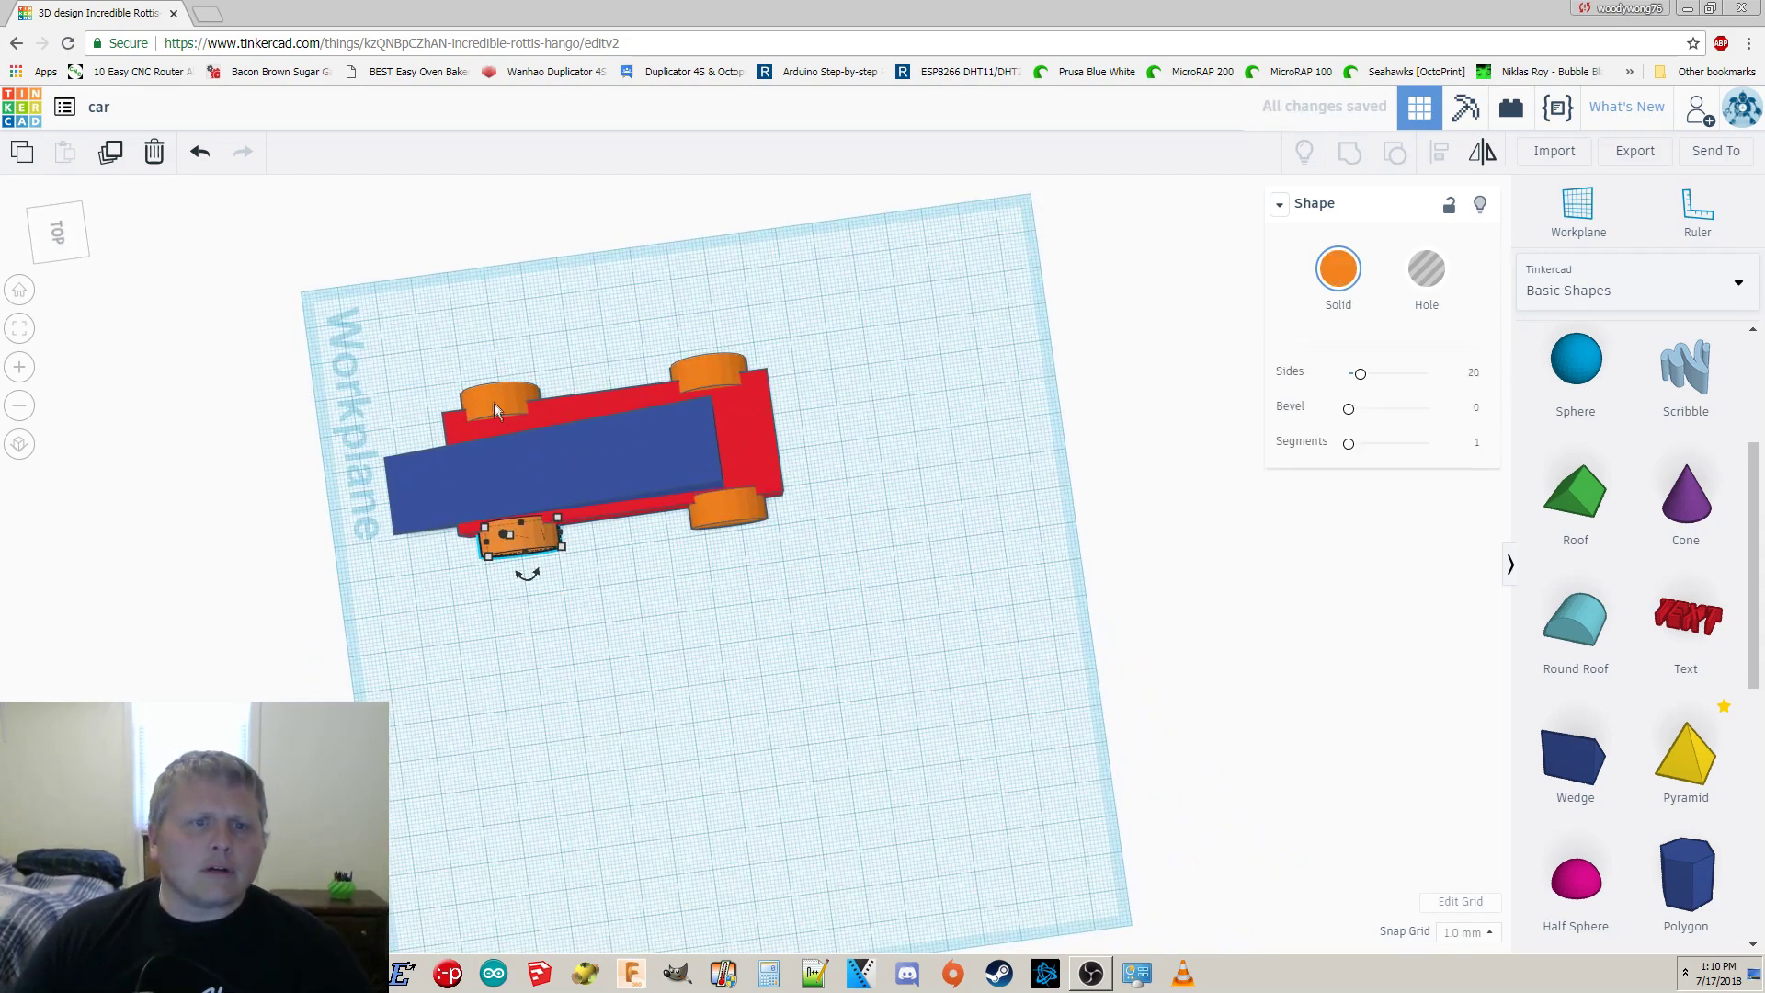
left_click(504, 403, "shift")
key("Left")
key("Left")
key("Left")
key("Left")
key("Left")
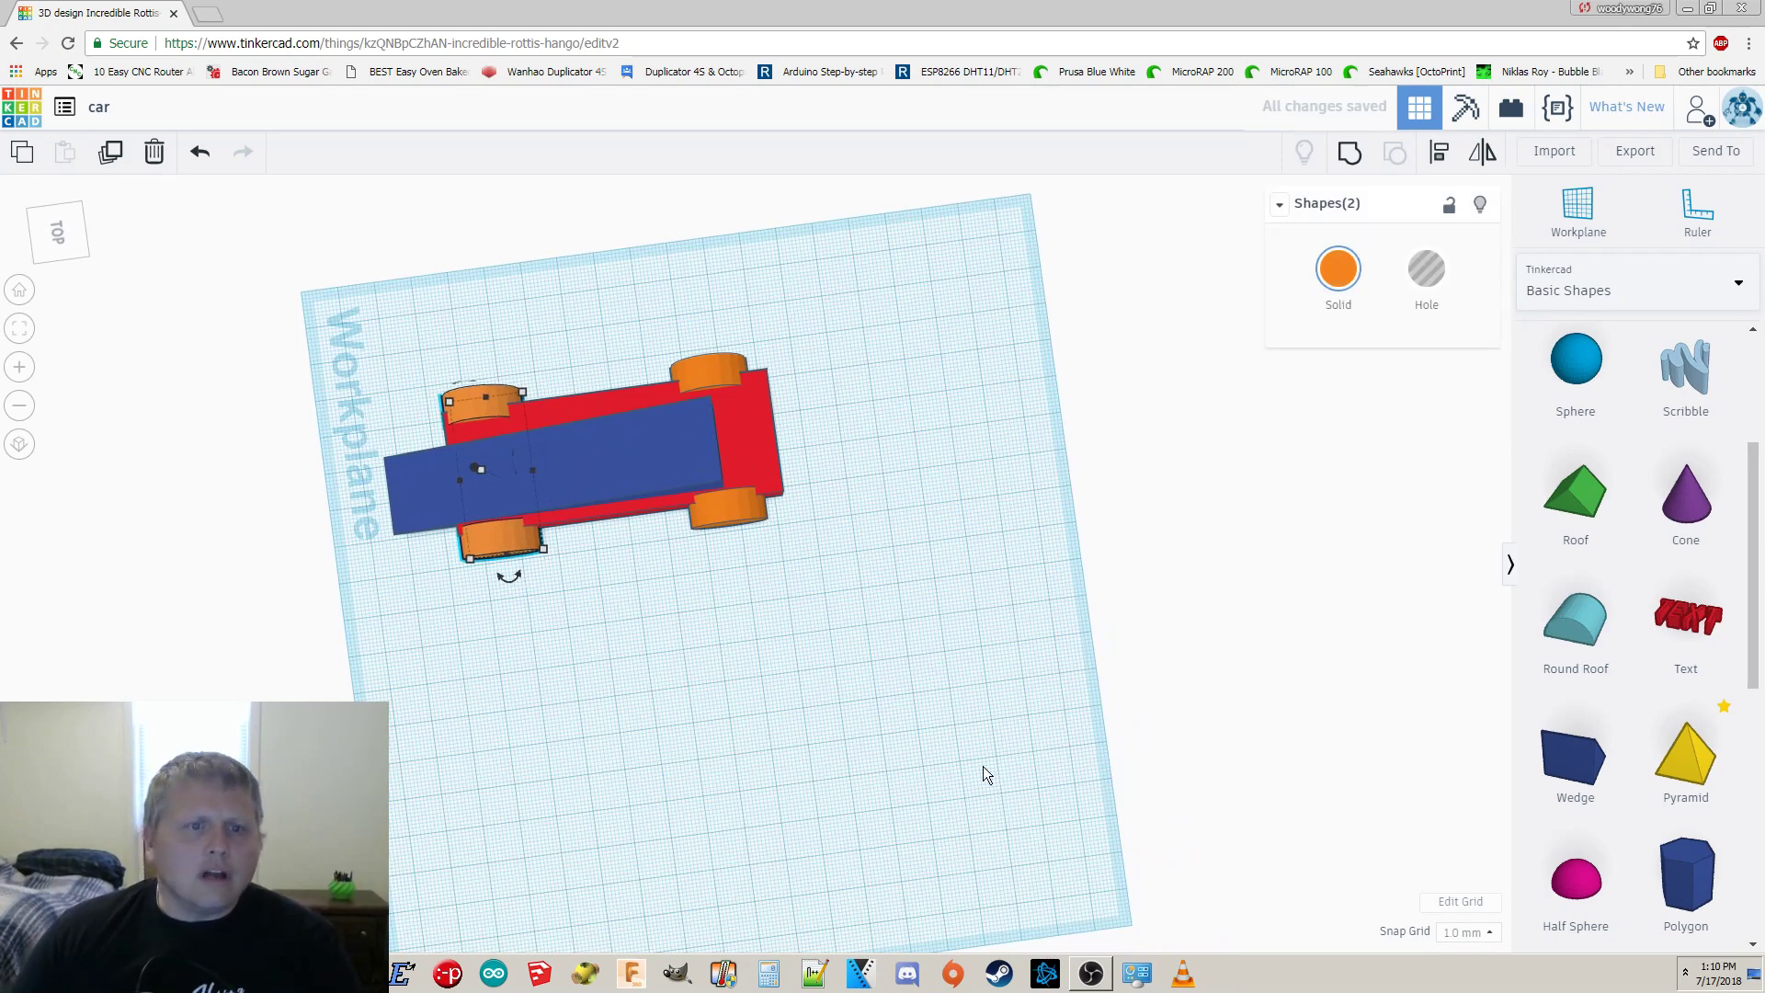
Place a six-sided polygon behind the tall end of the car and tip it onto its side.
left_click(537, 444)
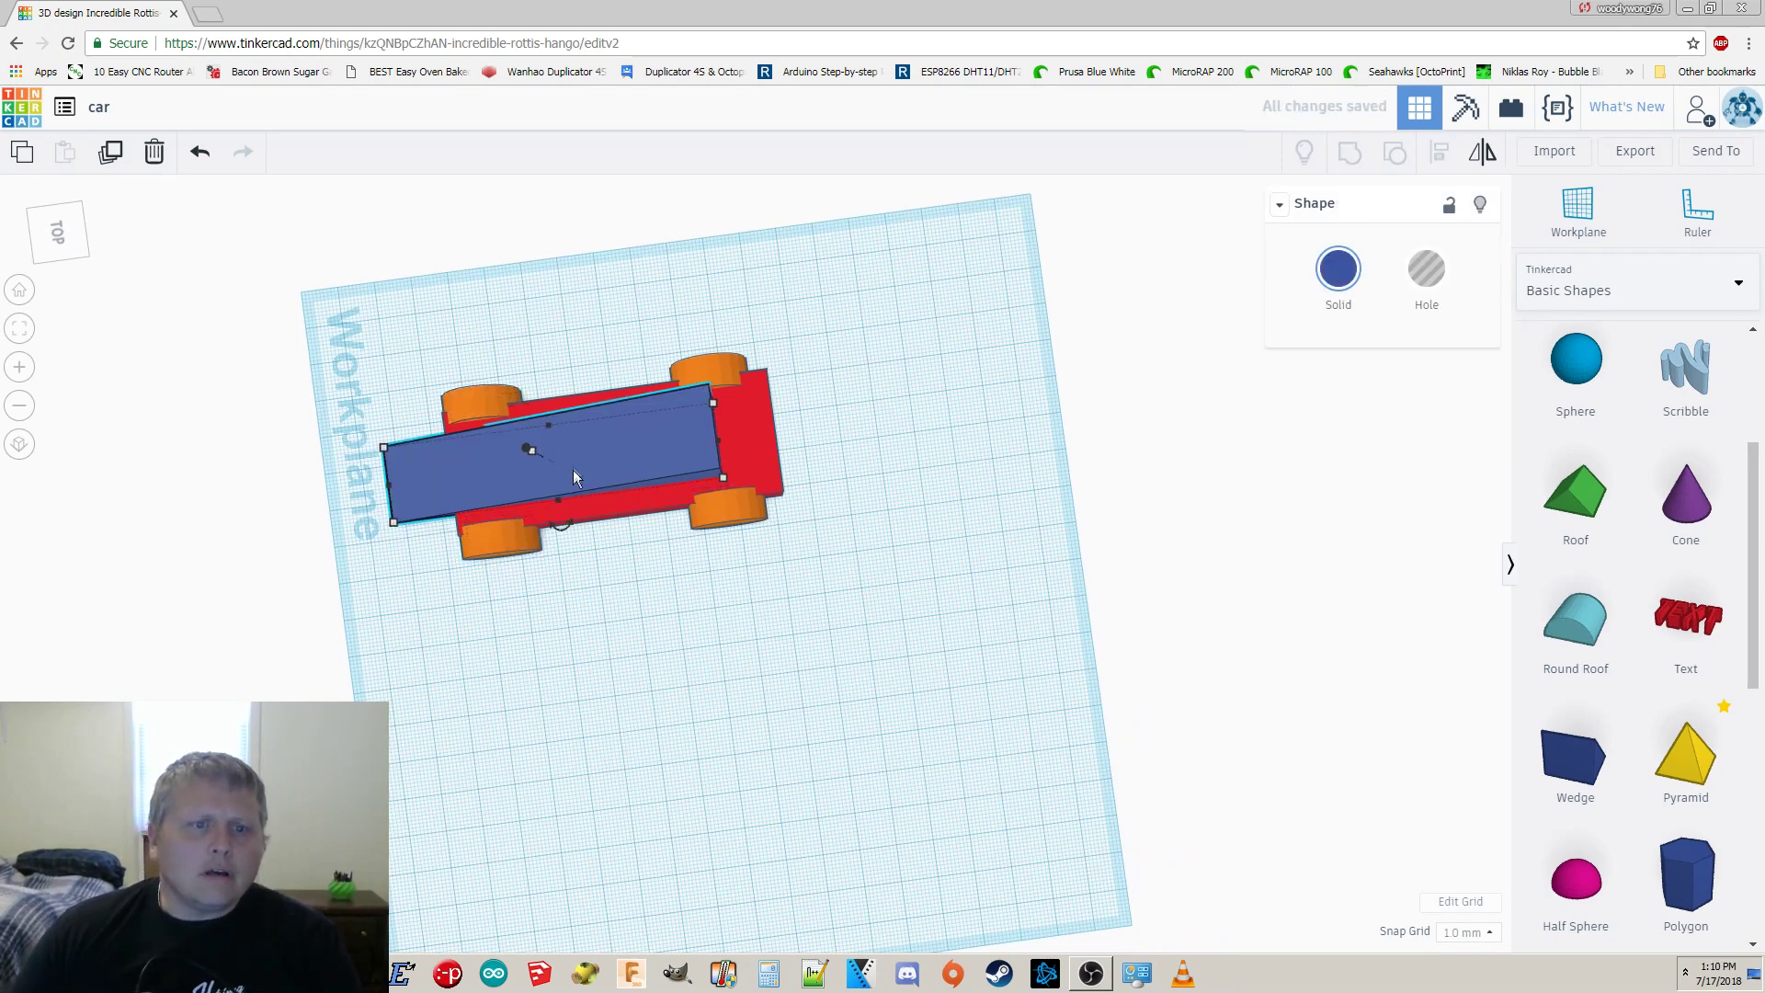
right_click_drag(677, 502, 1271, 428)
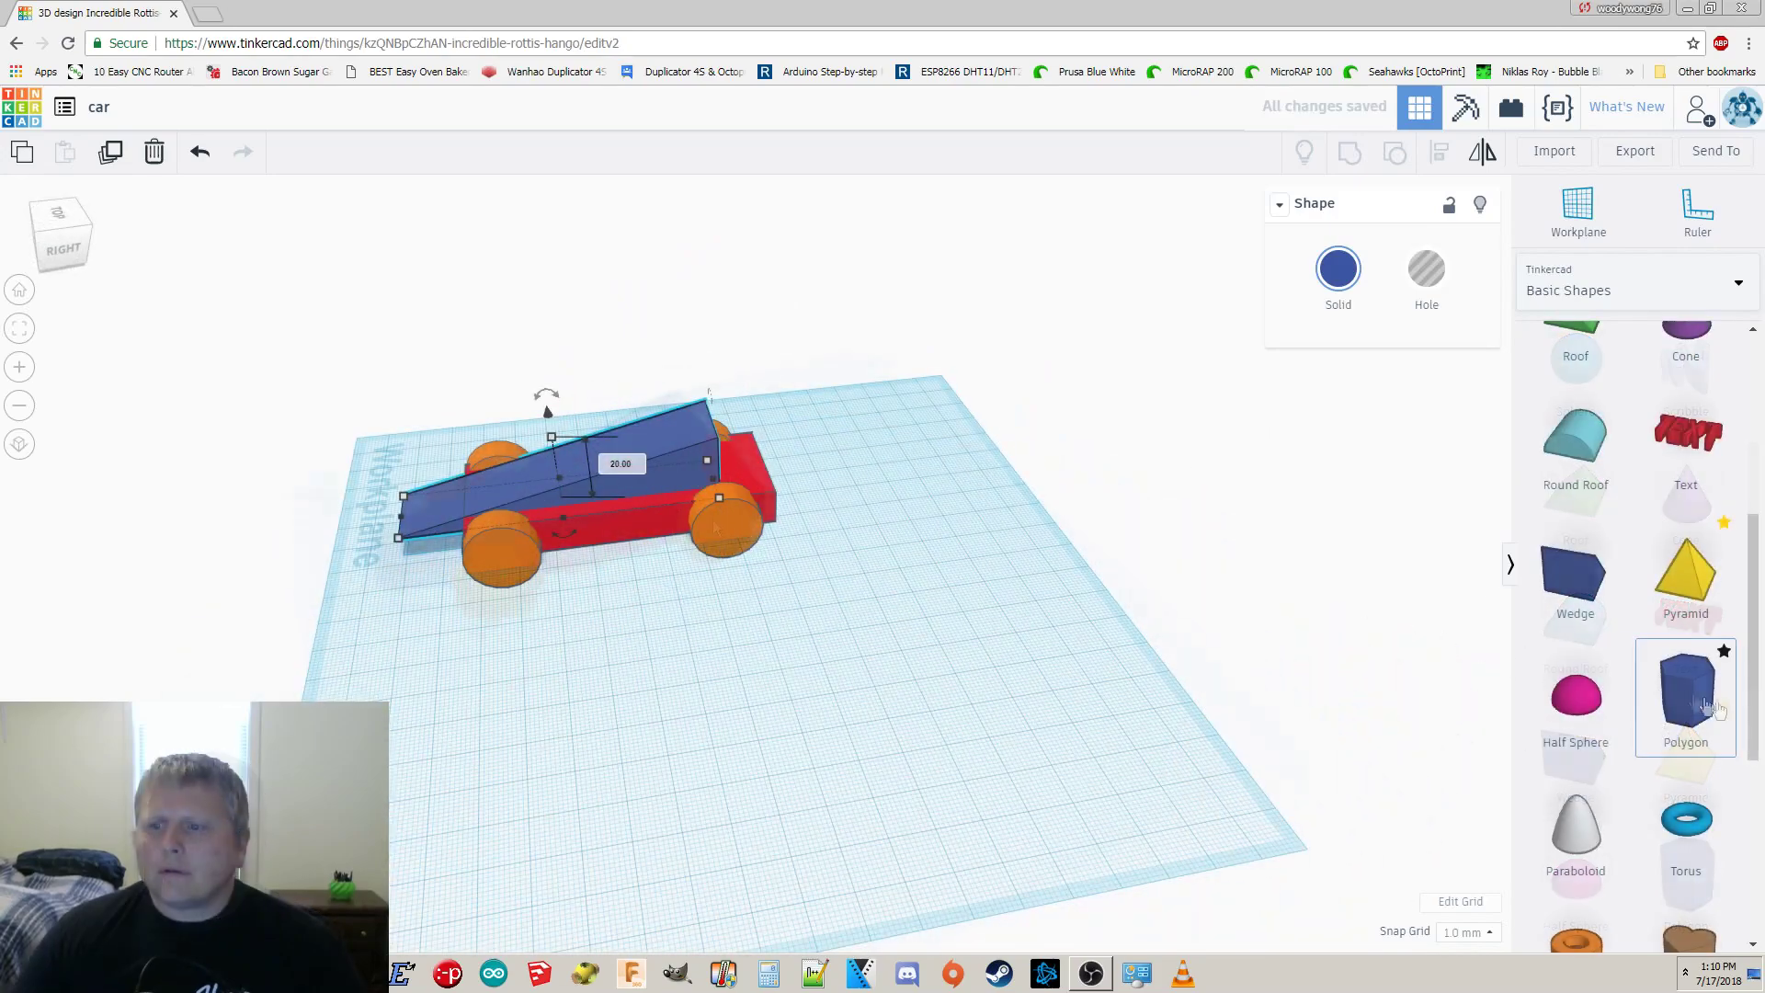
left_click_drag(1708, 708, 826, 496)
right_click_drag(826, 497, 891, 508)
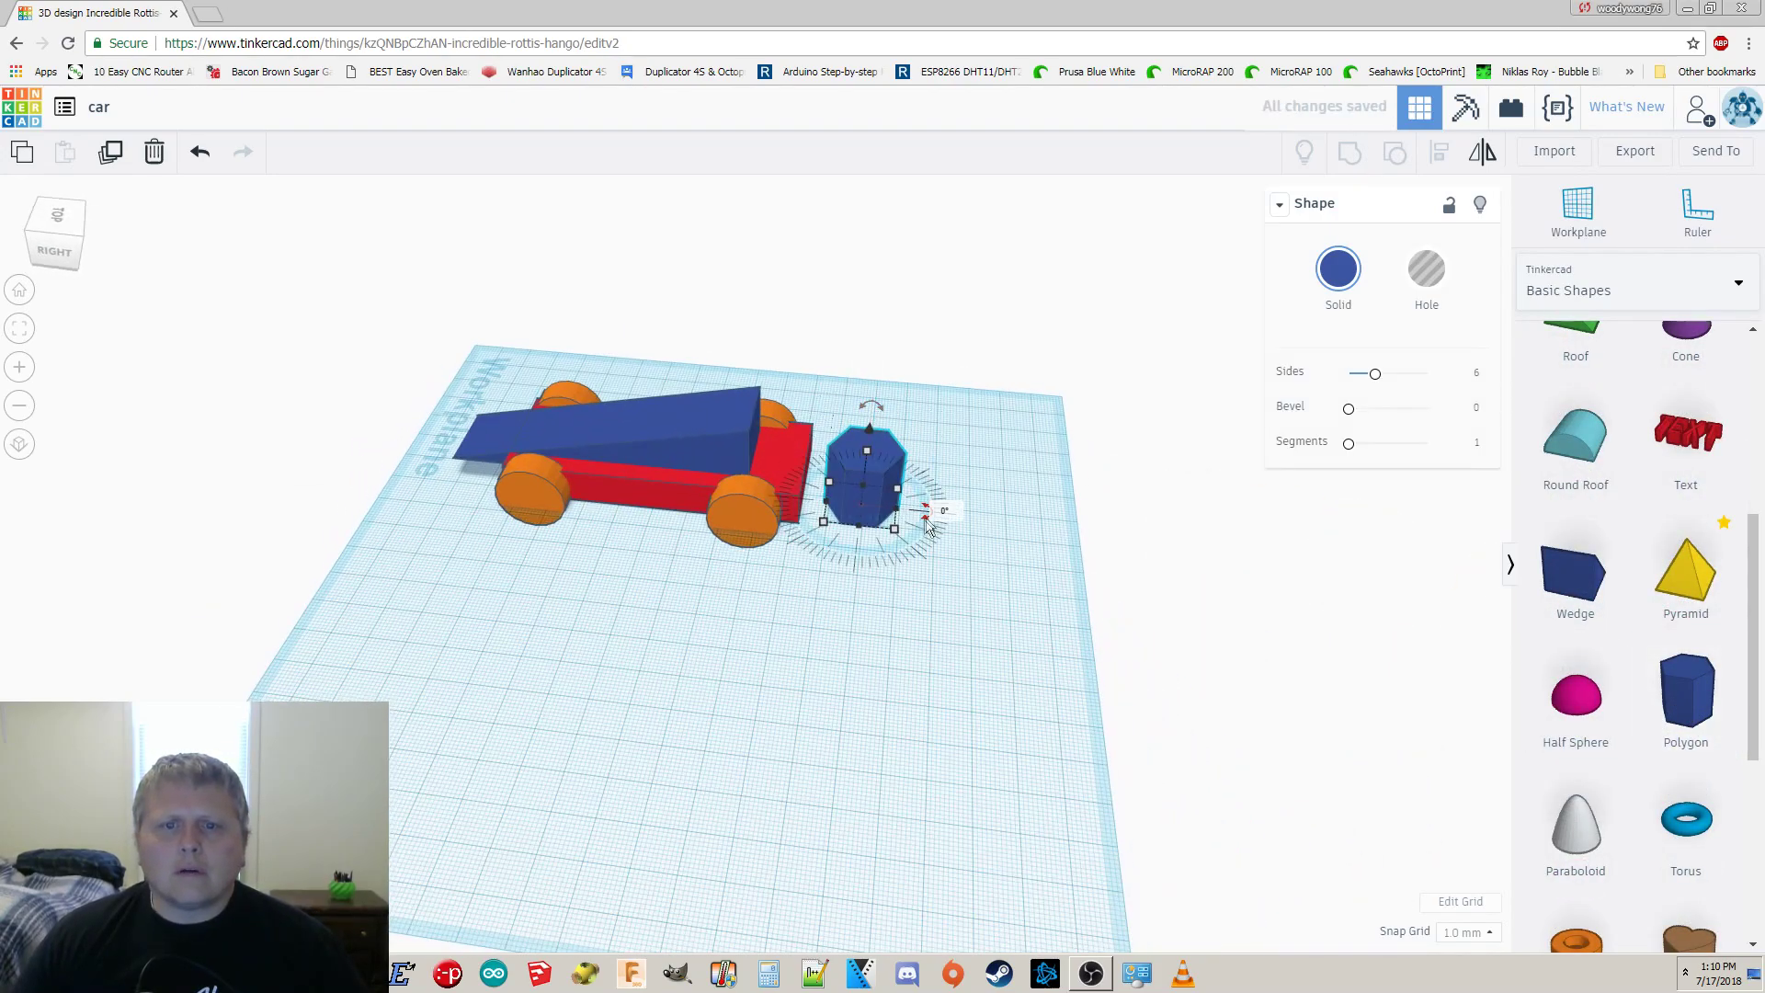
left_click_drag(922, 522, 824, 444)
mouse_move(910, 496)
right_mouse_down()
mouse_move(857, 463)
mouse_move(894, 469)
right_mouse_up()
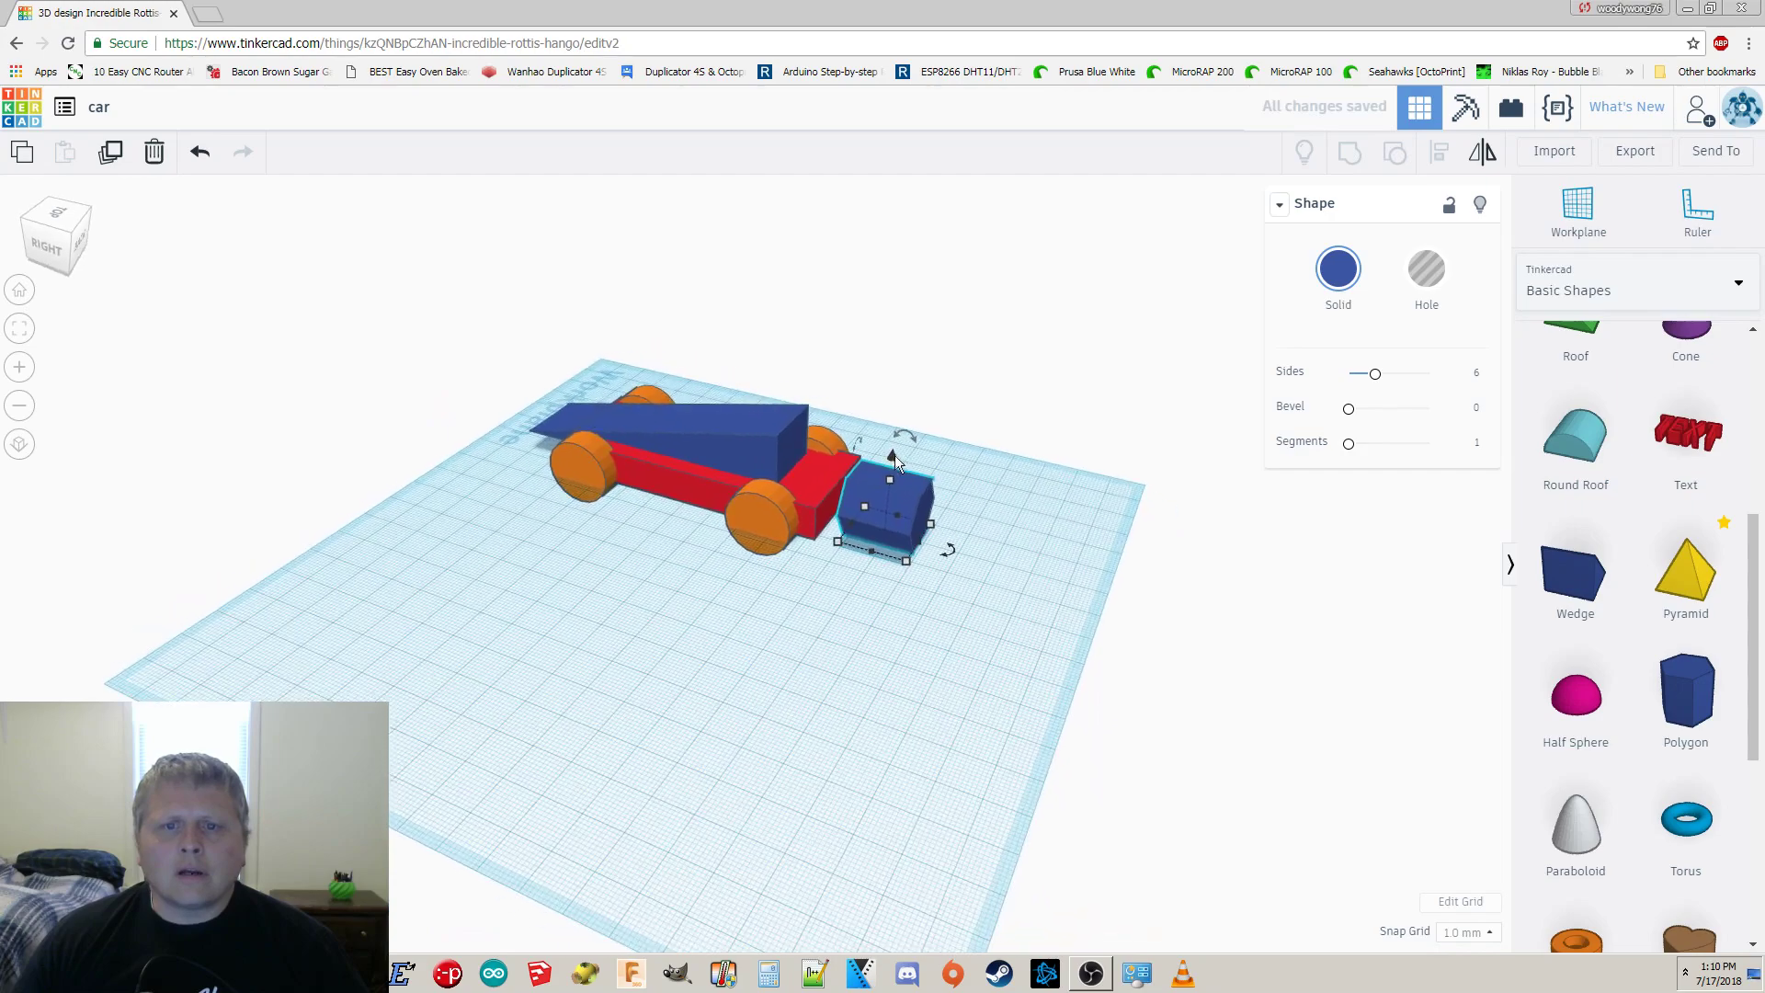
Raise the polygon above the workplane and move it onto the car's rear end against the wedge.
left_click_drag(889, 461, 890, 437)
right_click_drag(1039, 505, 906, 533)
key("shift+Right")
key("shift+Up")
key("shift+Up")
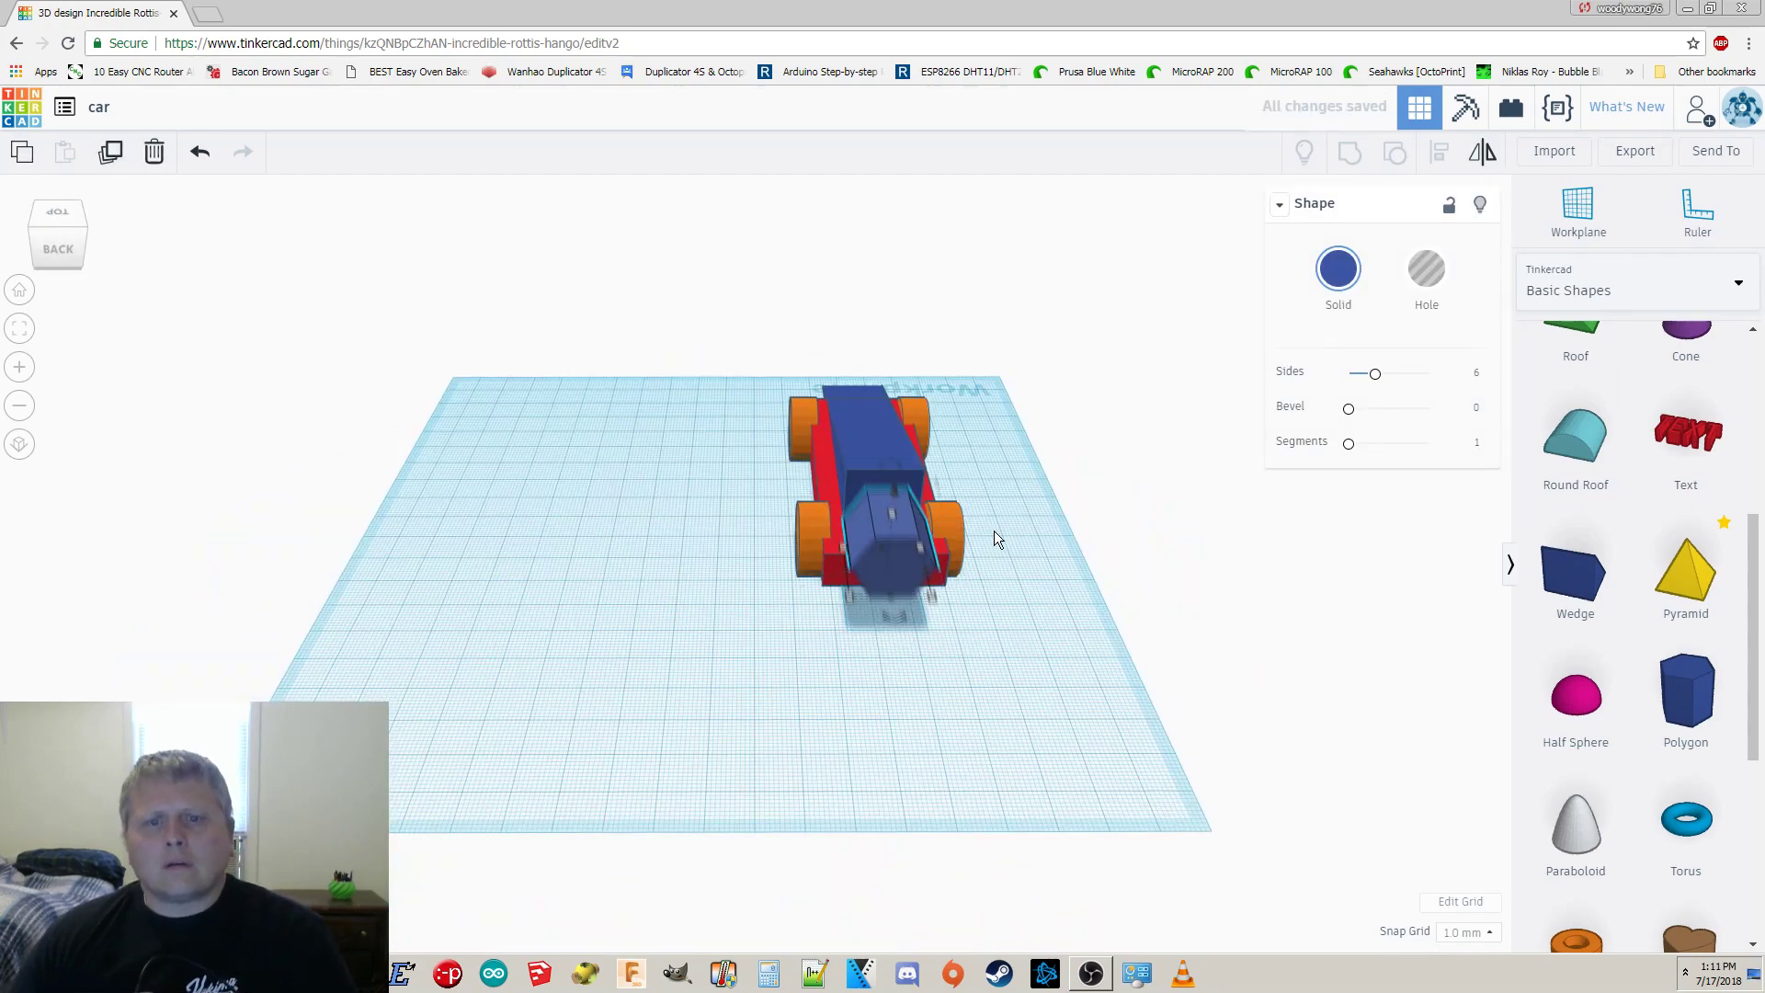
right_click_drag(945, 603, 1315, 551)
right_click_drag(841, 510, 793, 505)
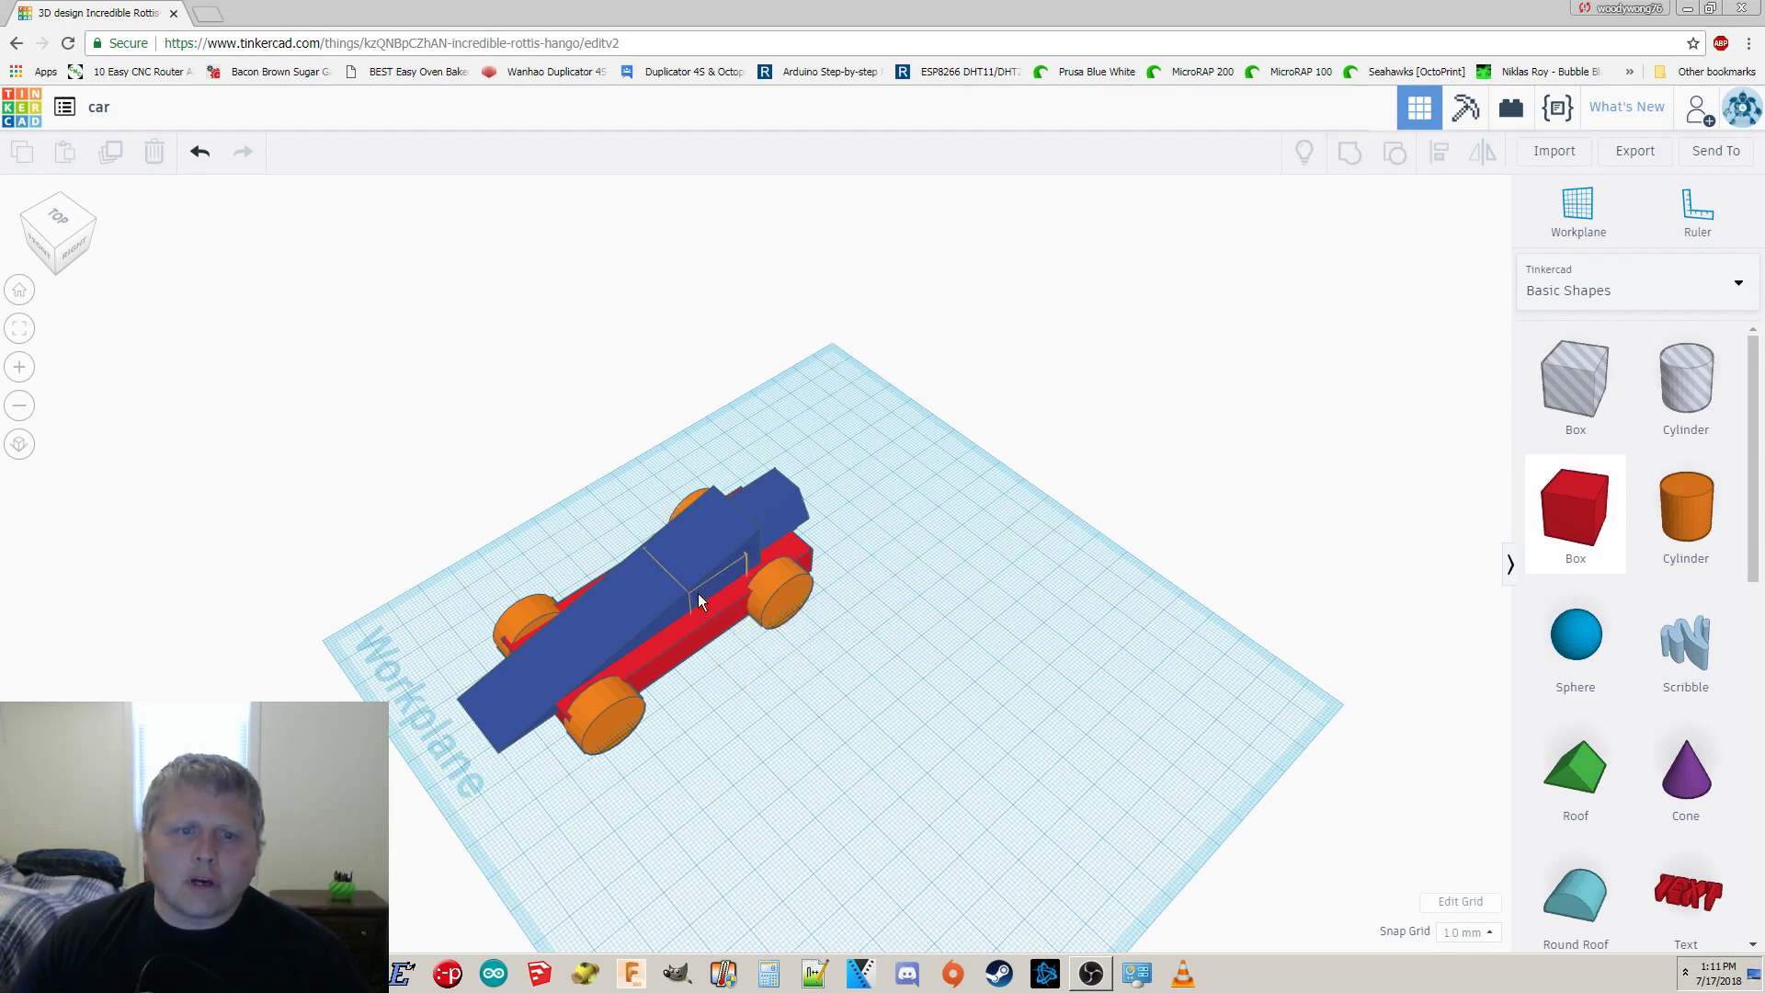
Place a box over the wedge's tall end, raise it 13 mm and stretch it back over the polygon.
left_click(698, 593)
left_click_drag(719, 538, 724, 493)
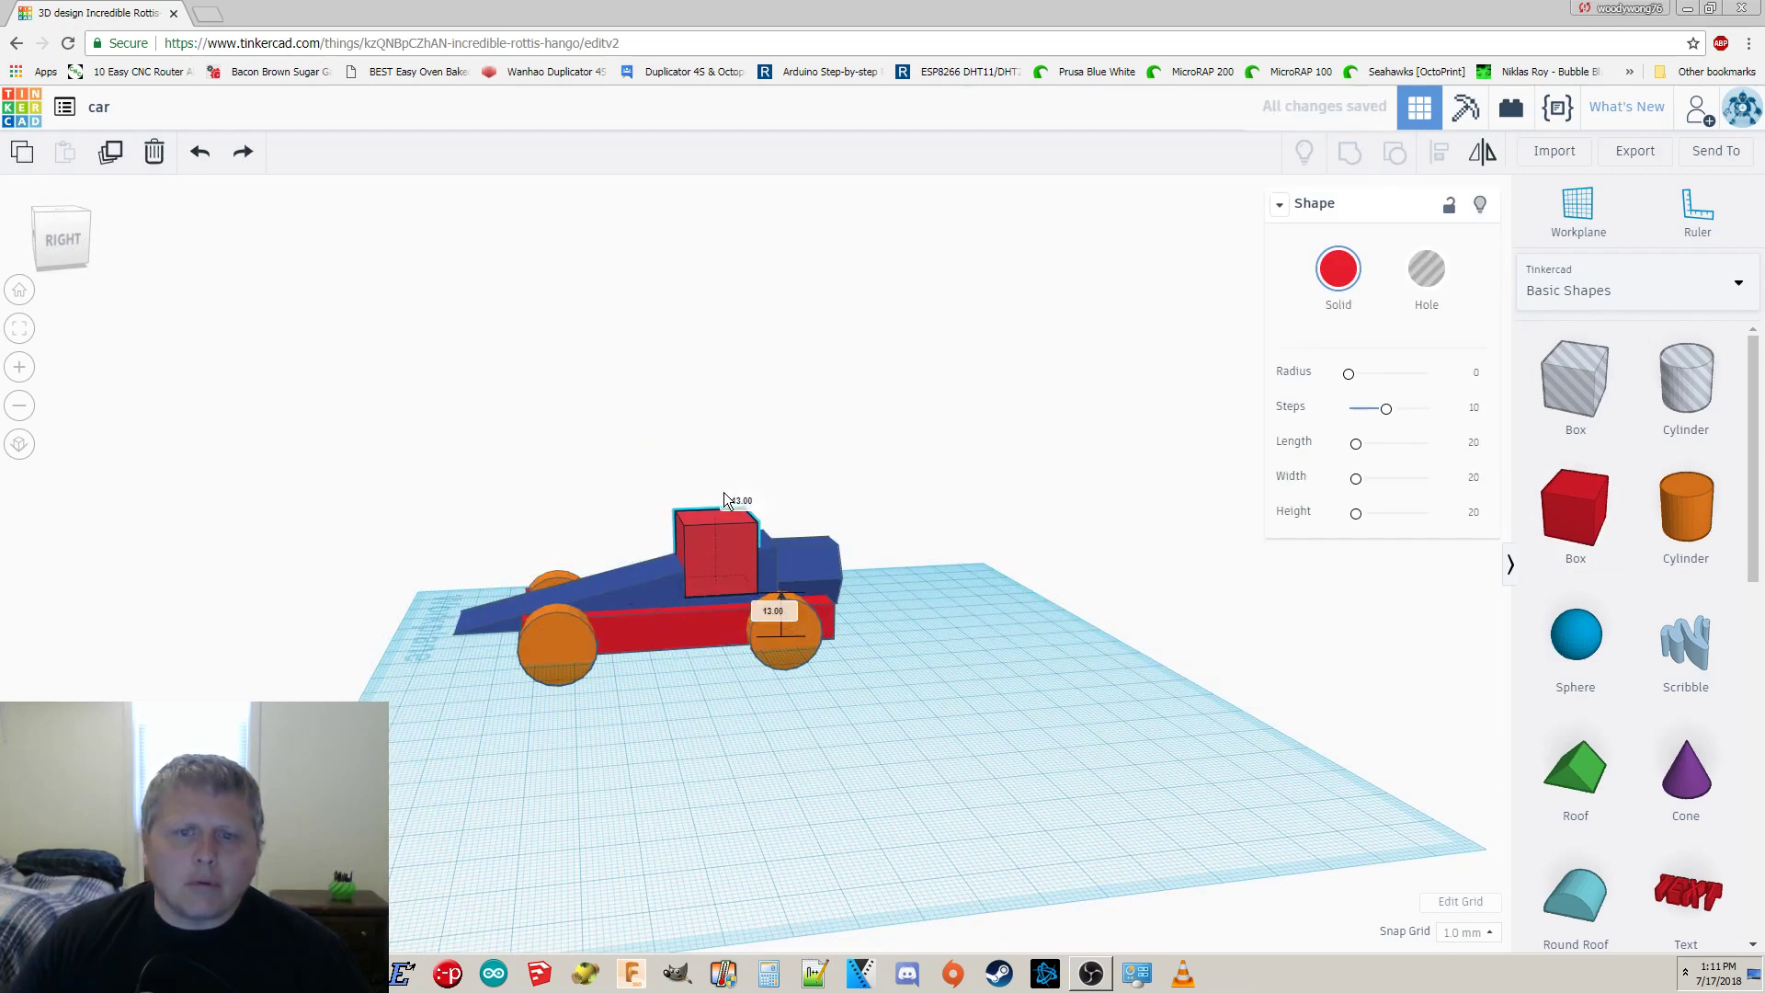
left_click_drag(755, 588, 844, 593)
right_click_drag(852, 599, 1045, 699)
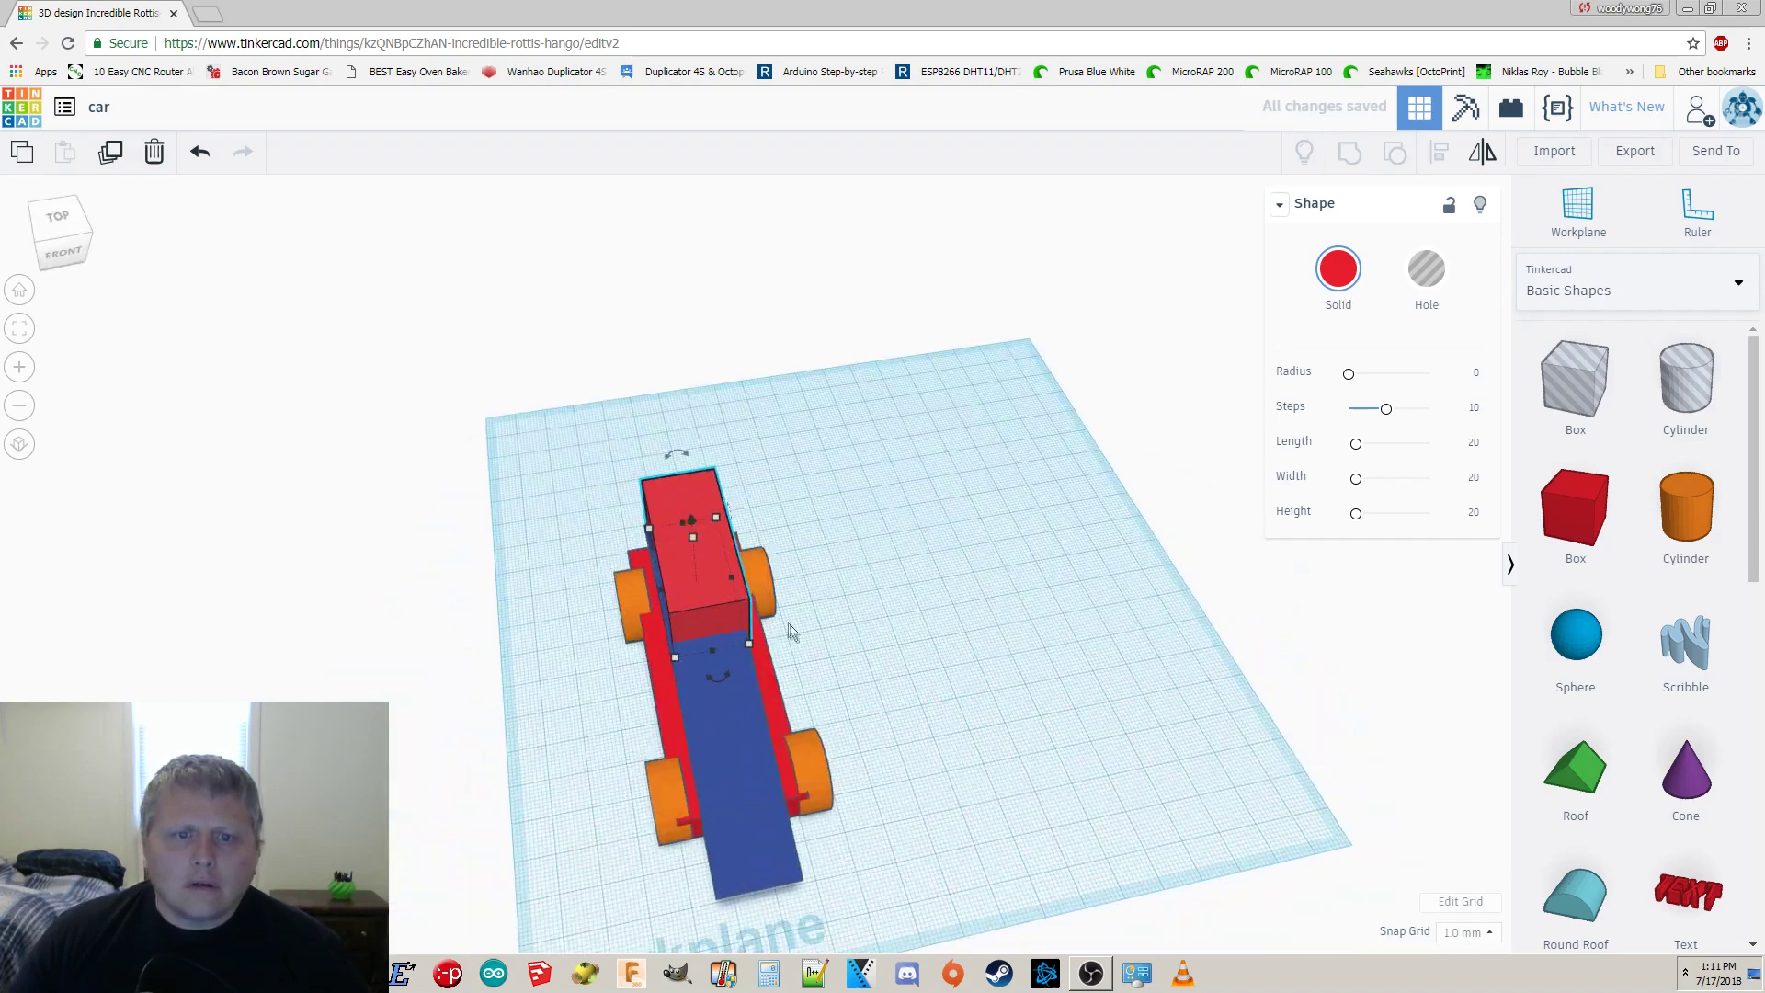
right_click_drag(714, 583, 526, 531)
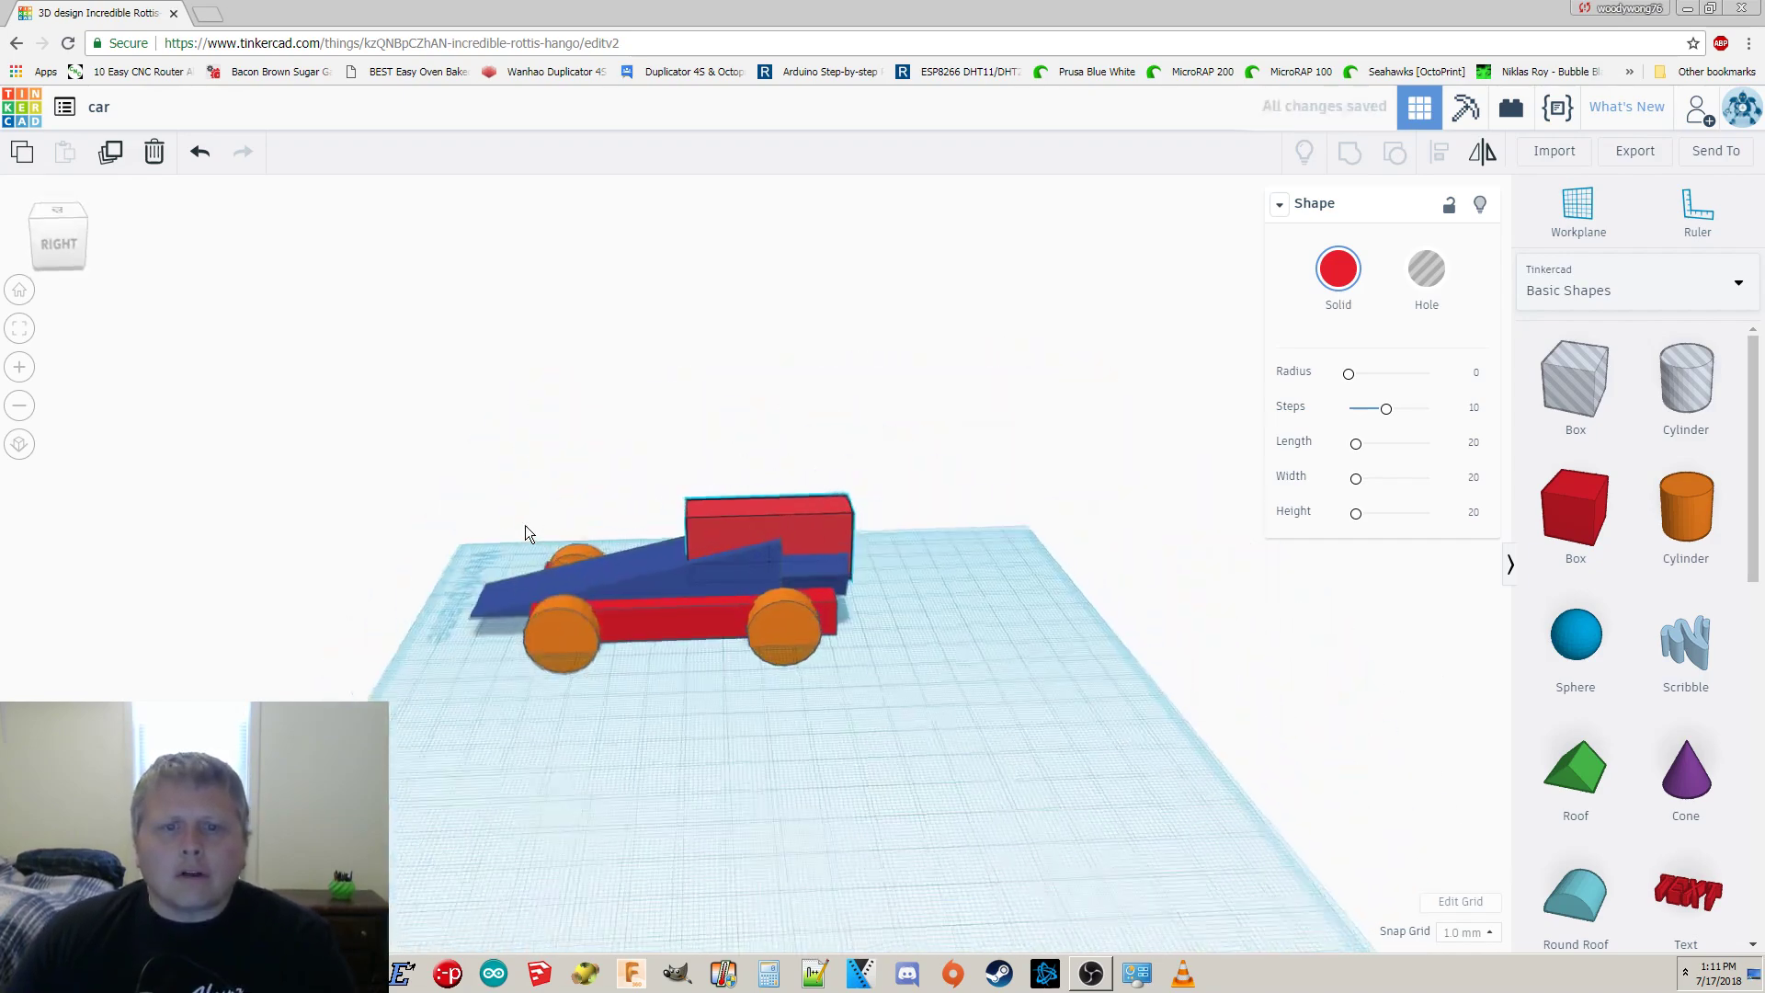
Turn the box above the wedge and polygon into a hole.
left_click(1426, 268)
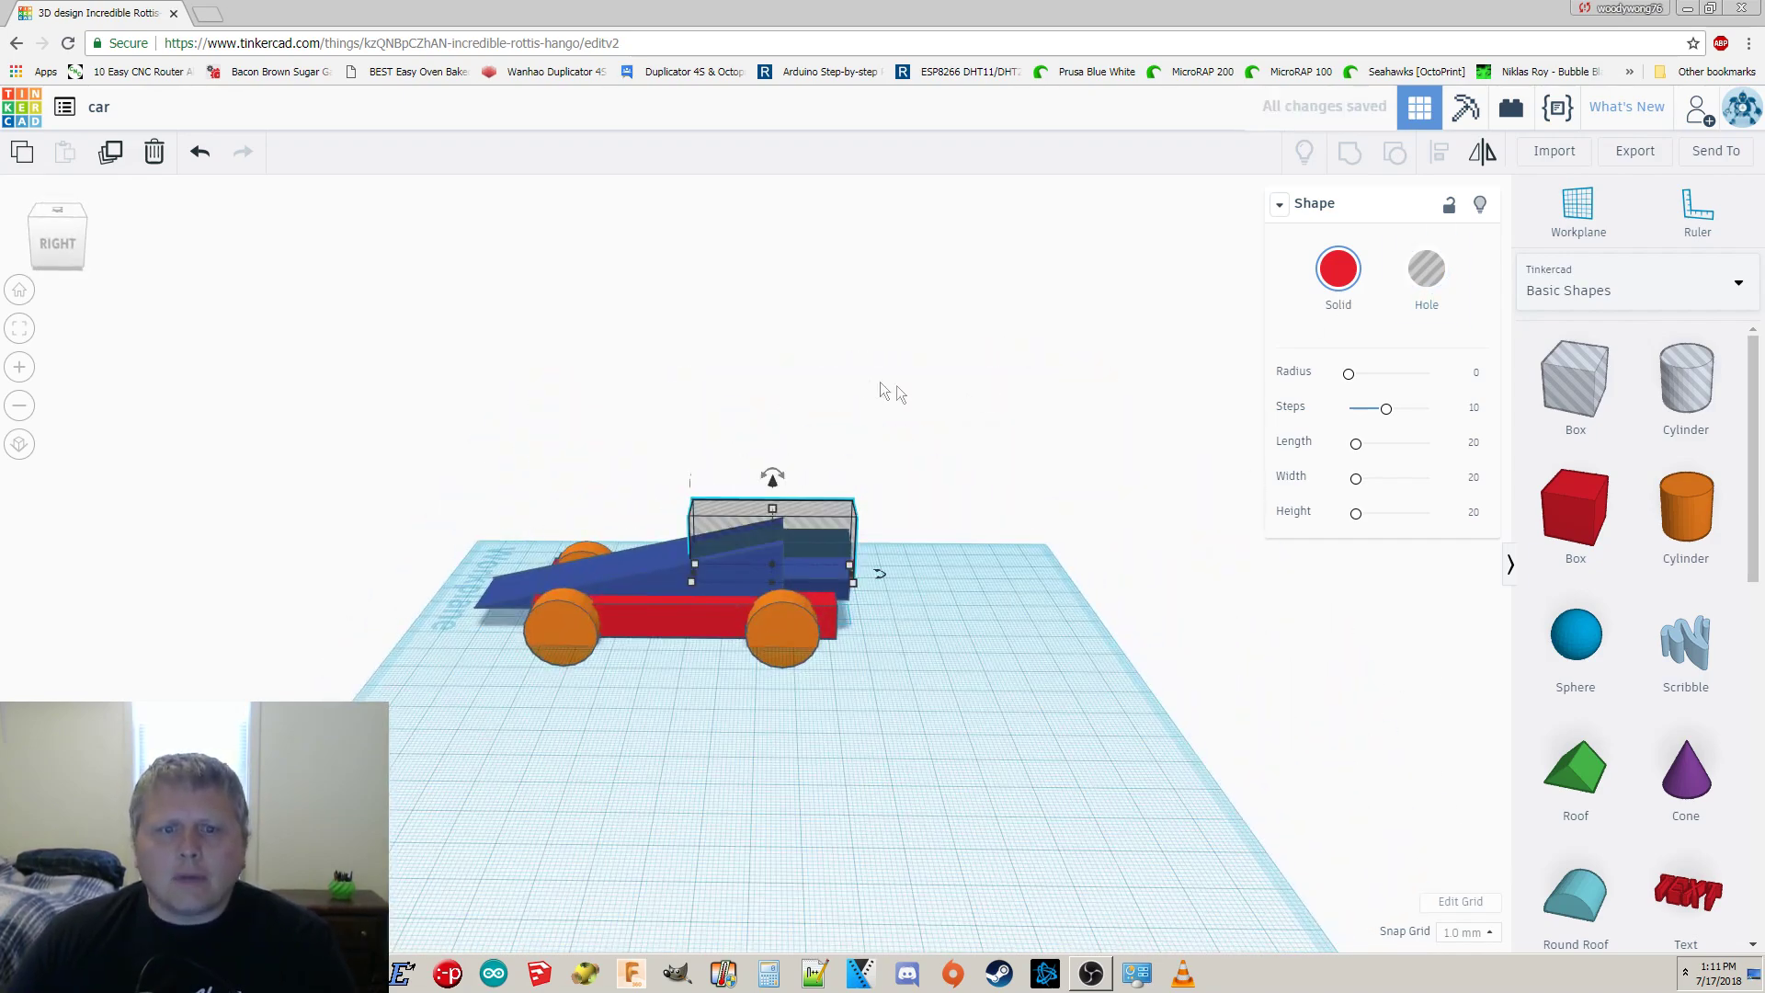
left_click(1340, 272)
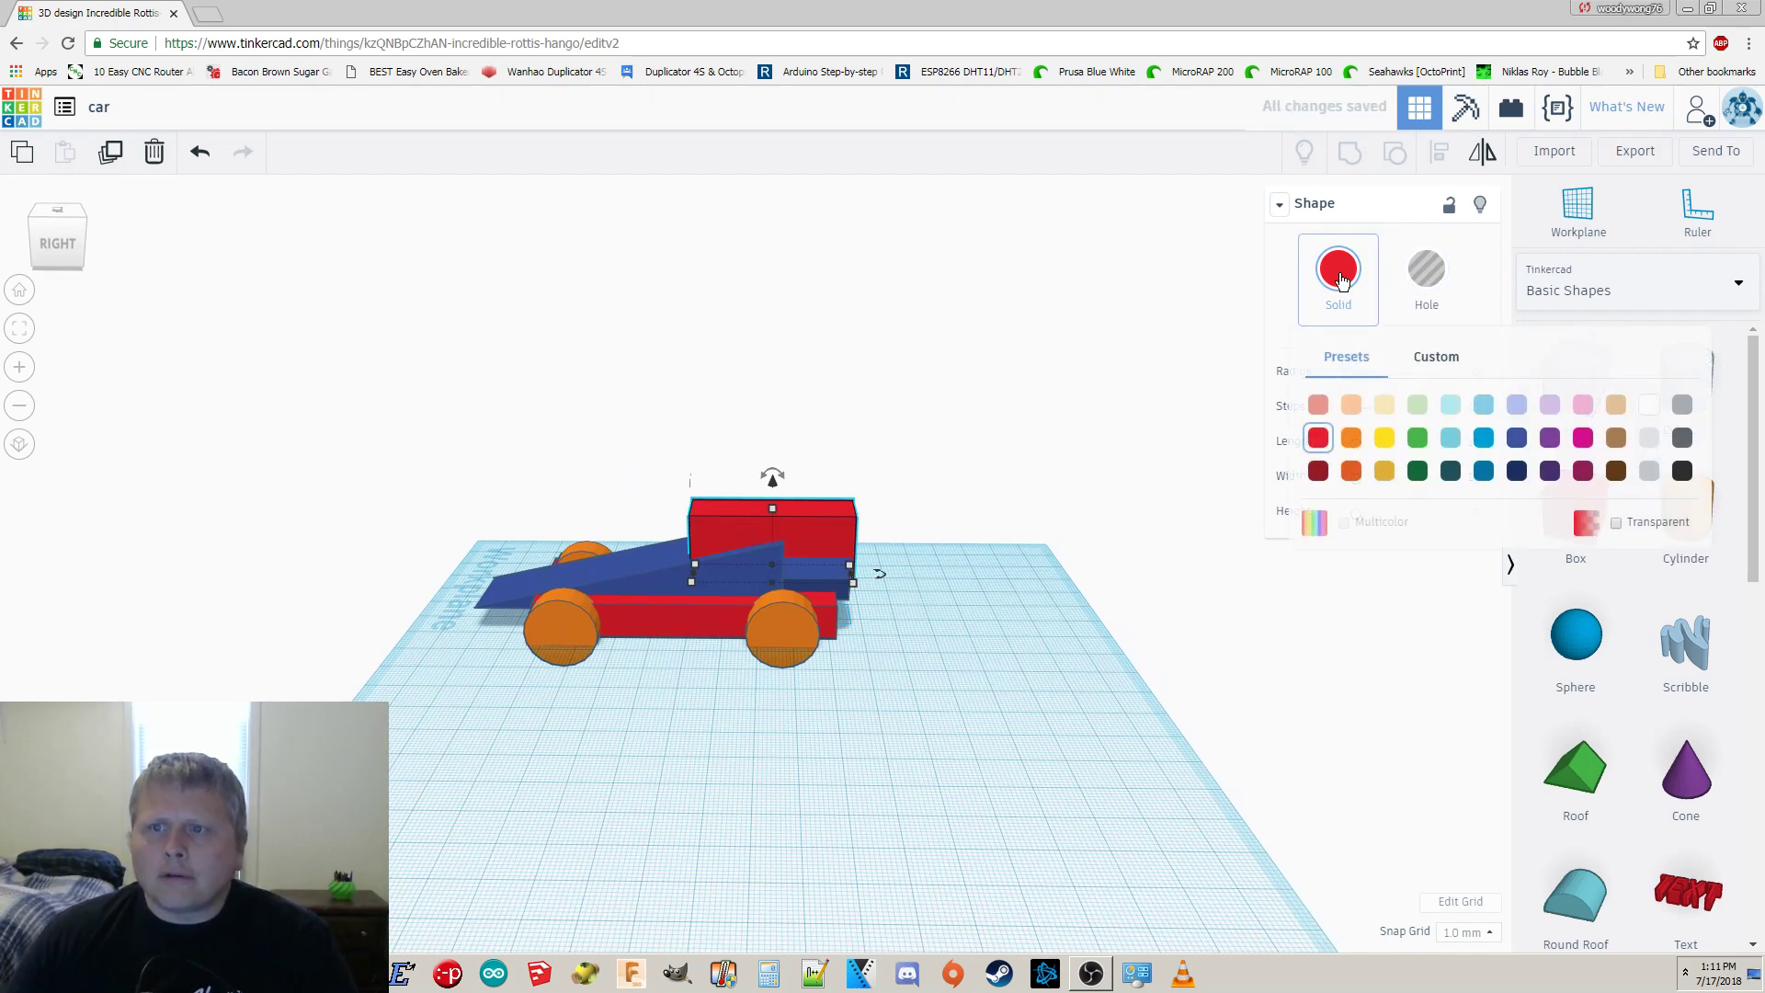
left_click(1426, 269)
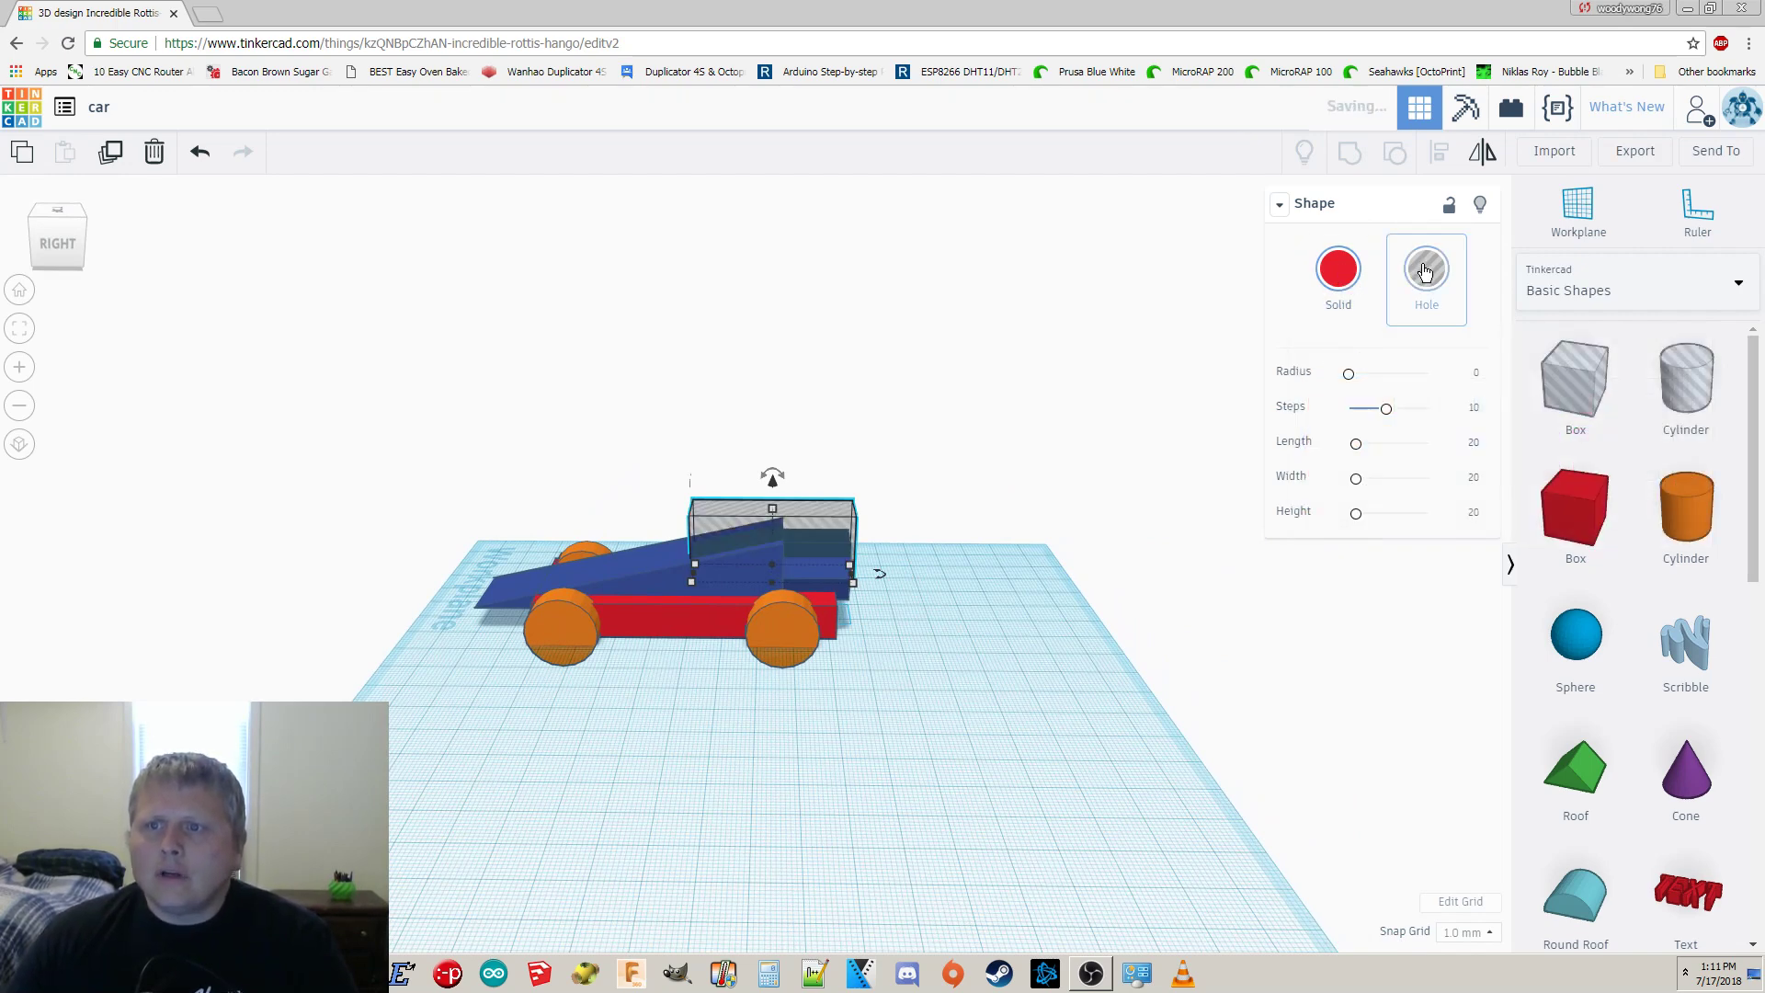
Group all the car shapes with the box hole to cut the cockpit opening.
left_click(813, 443)
left_click_drag(376, 359, 1105, 791)
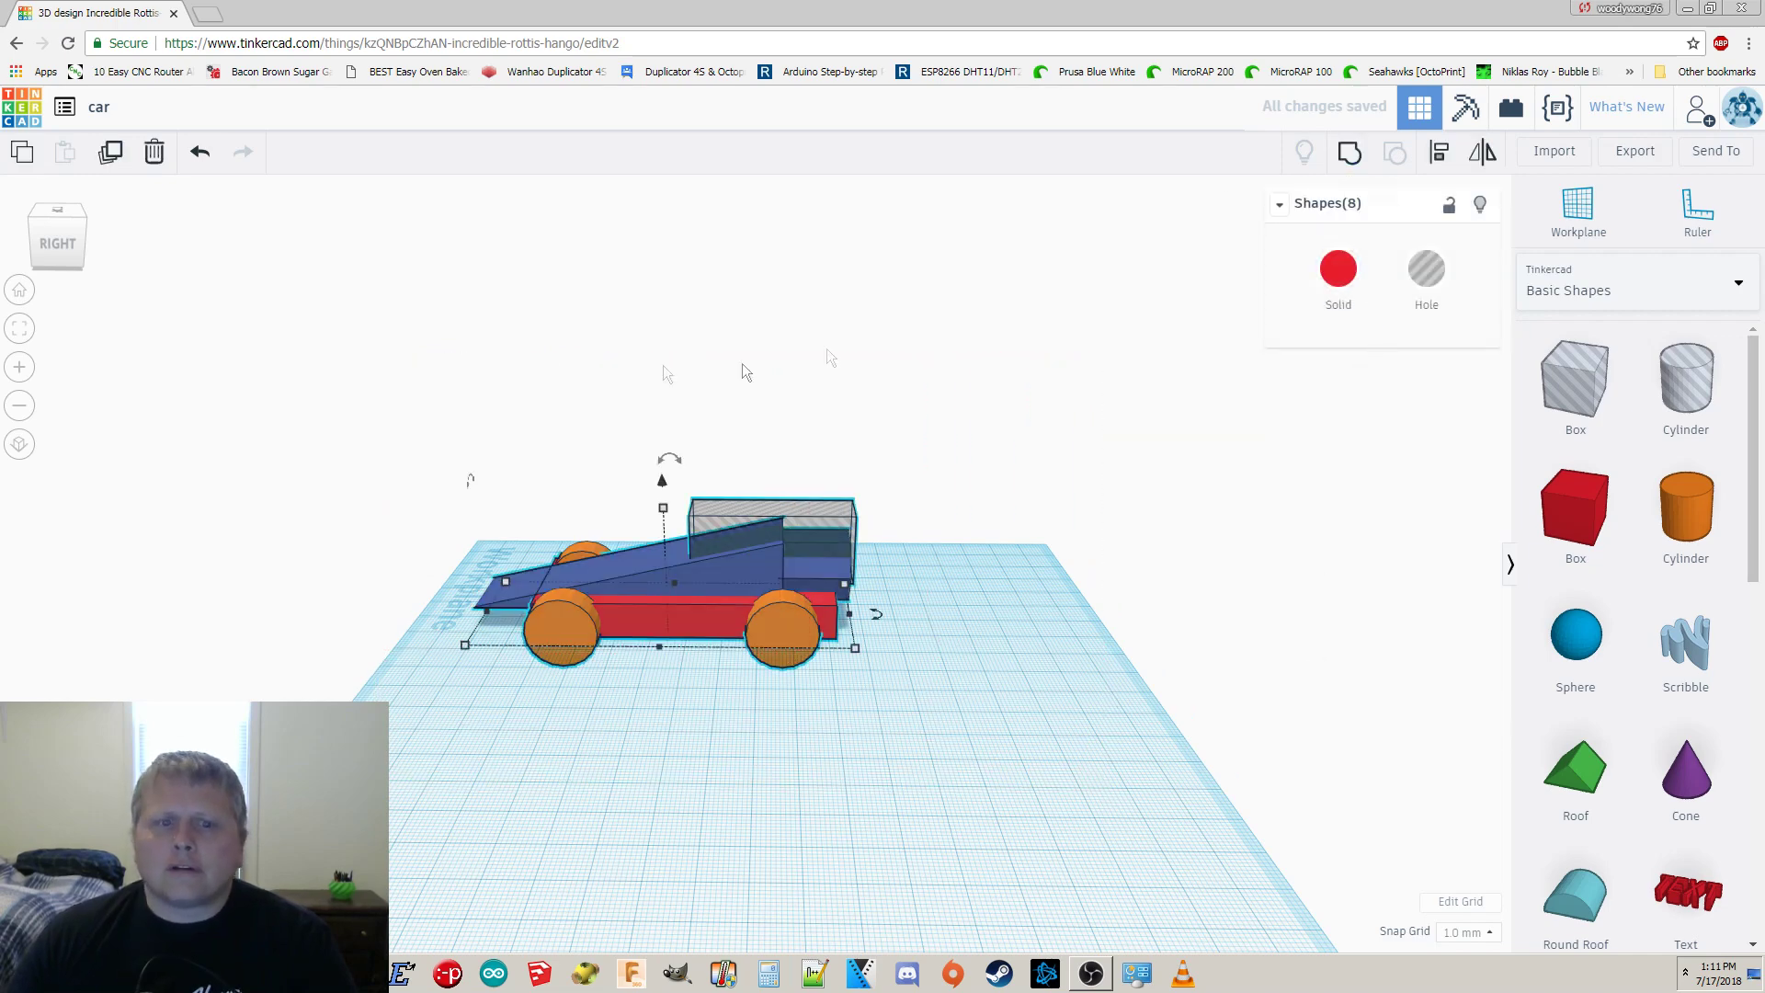
left_click_drag(284, 402, 332, 448)
left_click_drag(394, 497, 1103, 763)
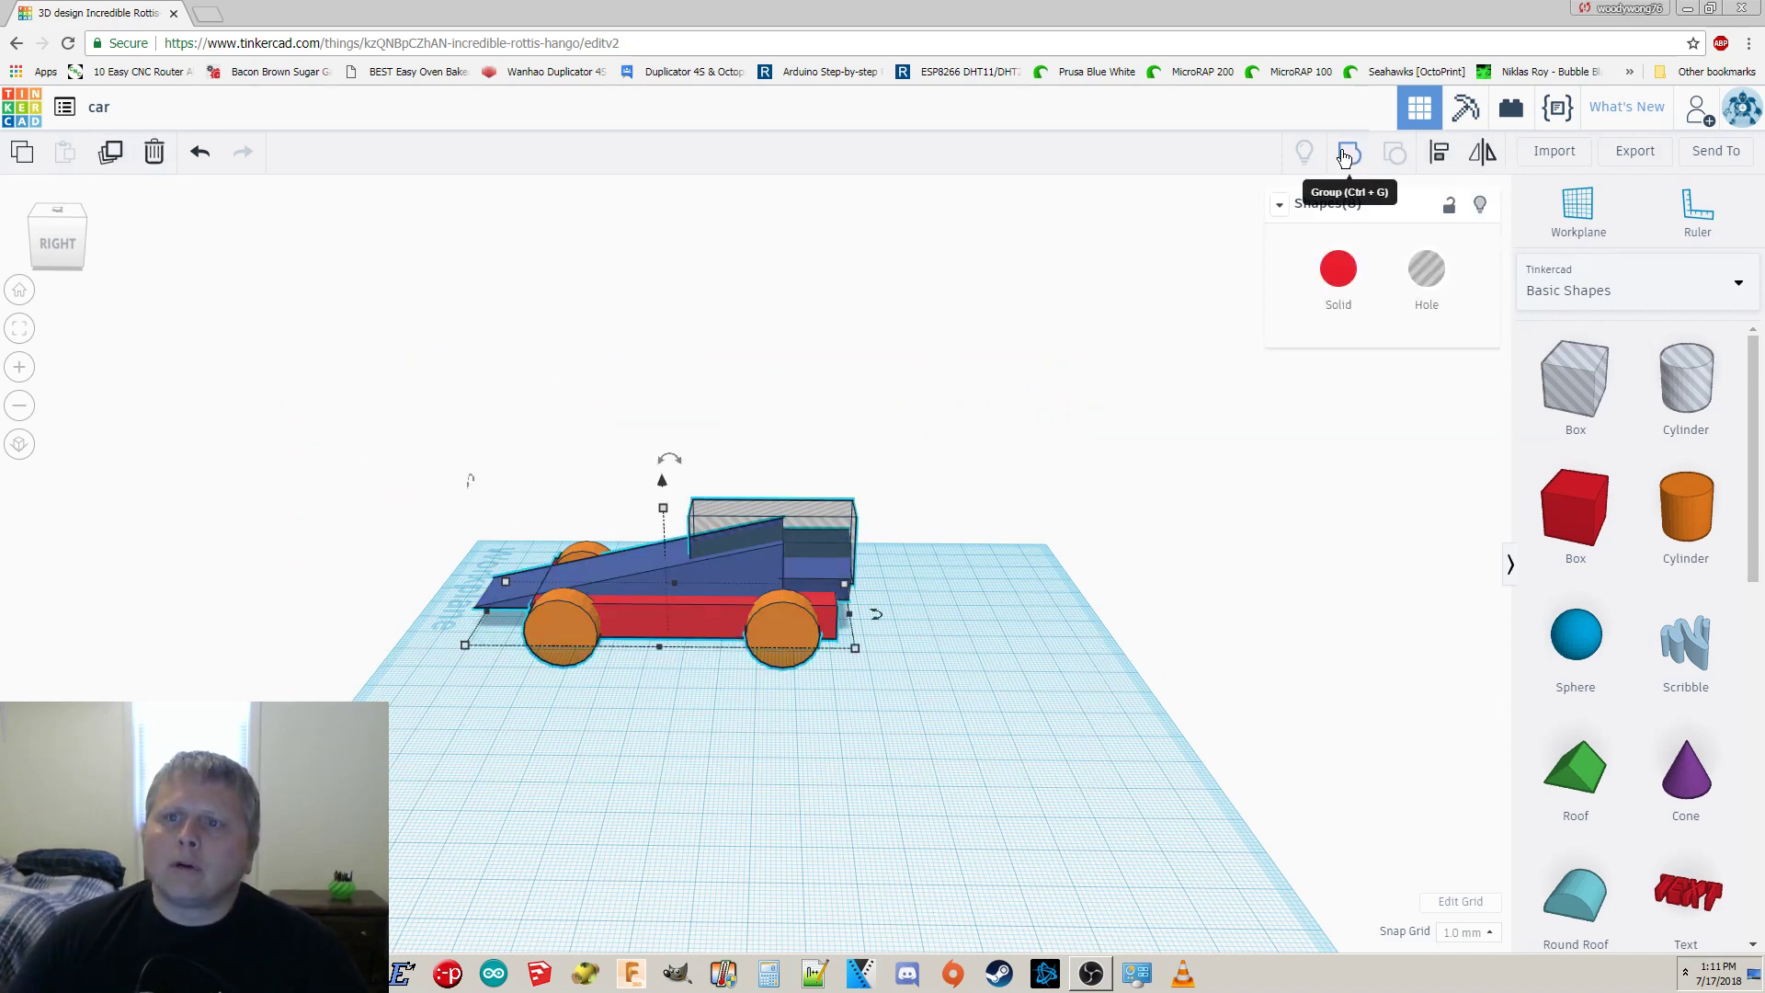
left_click(515, 421)
right_click_drag(515, 422, 1056, 445)
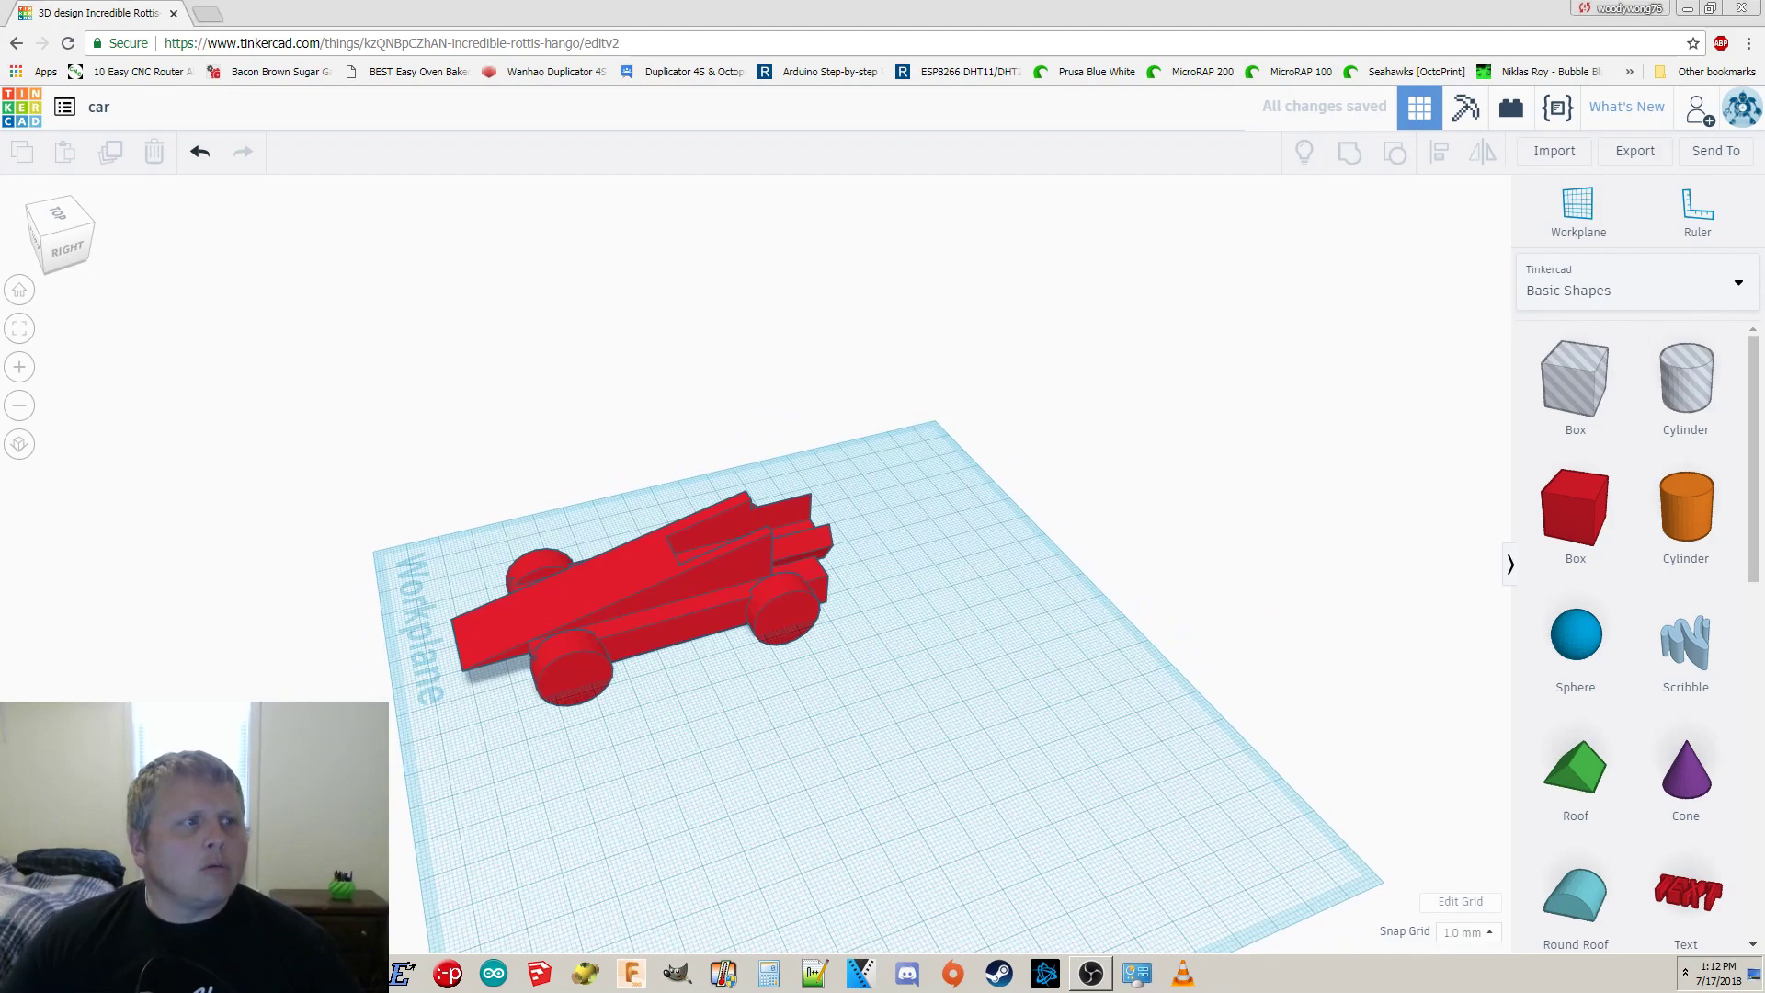
Import the downloaded pikachu_1gen_flowalistik.STL model at a scale of 100.
left_click_drag(0, 56, 589, 0)
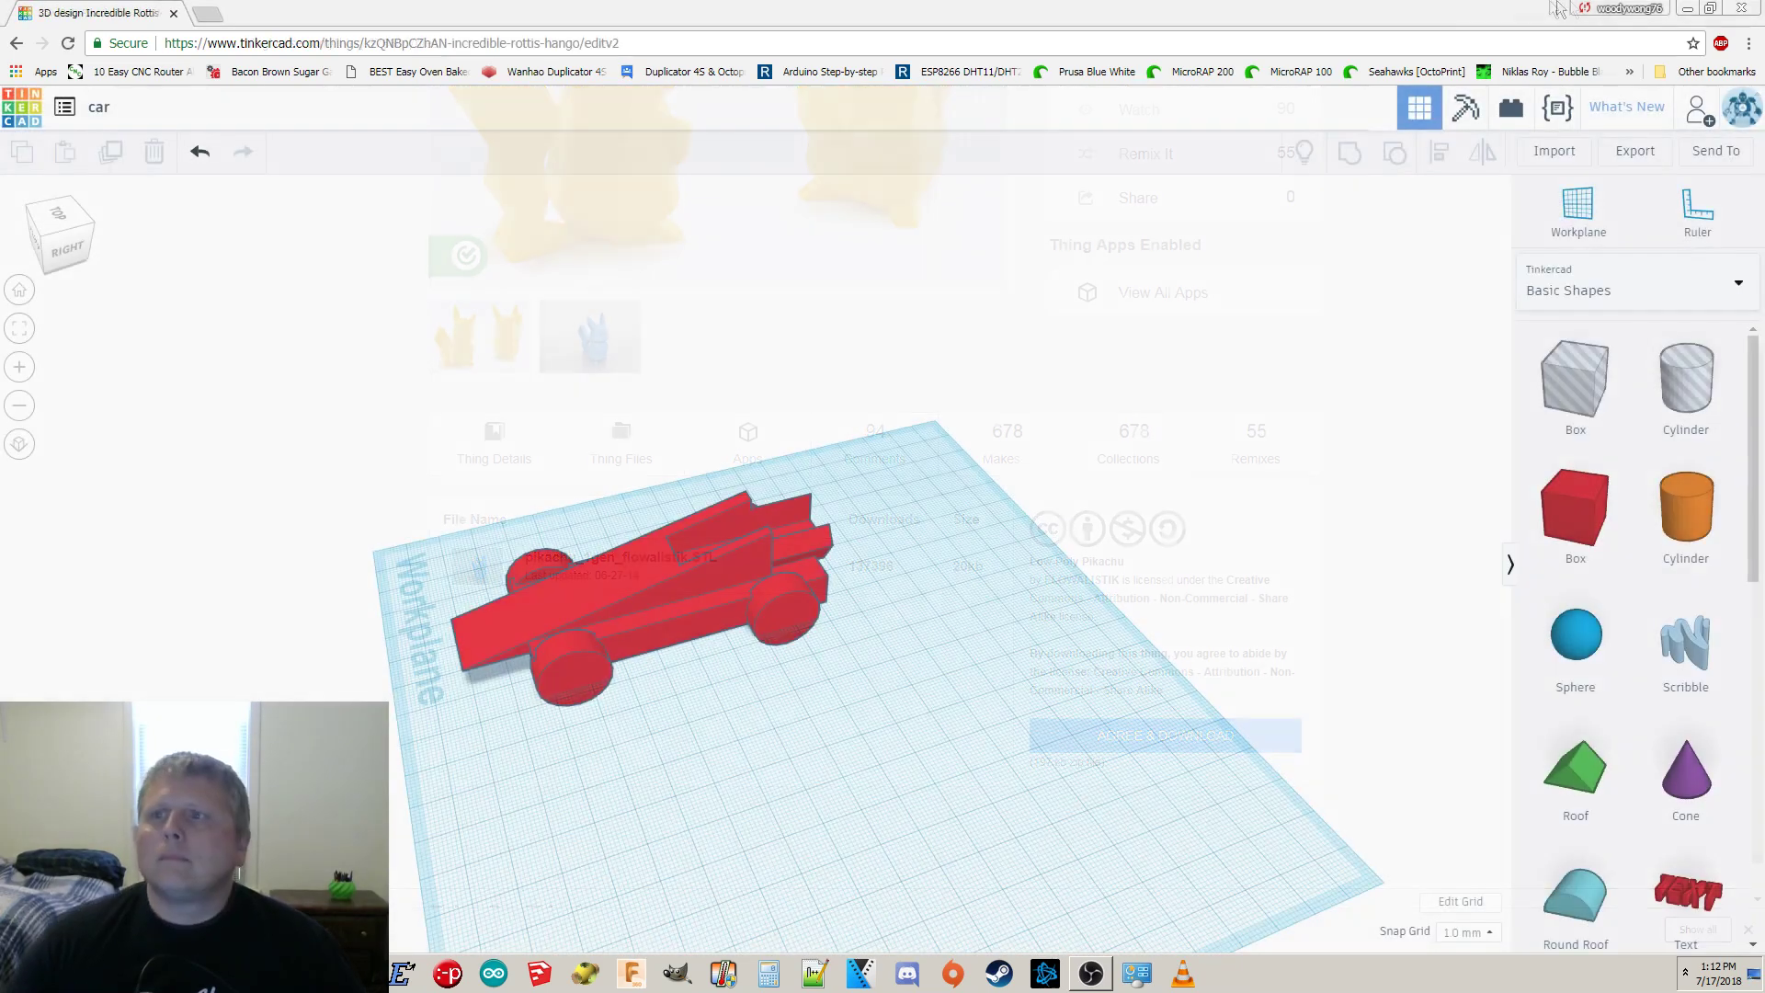
left_click(1555, 152)
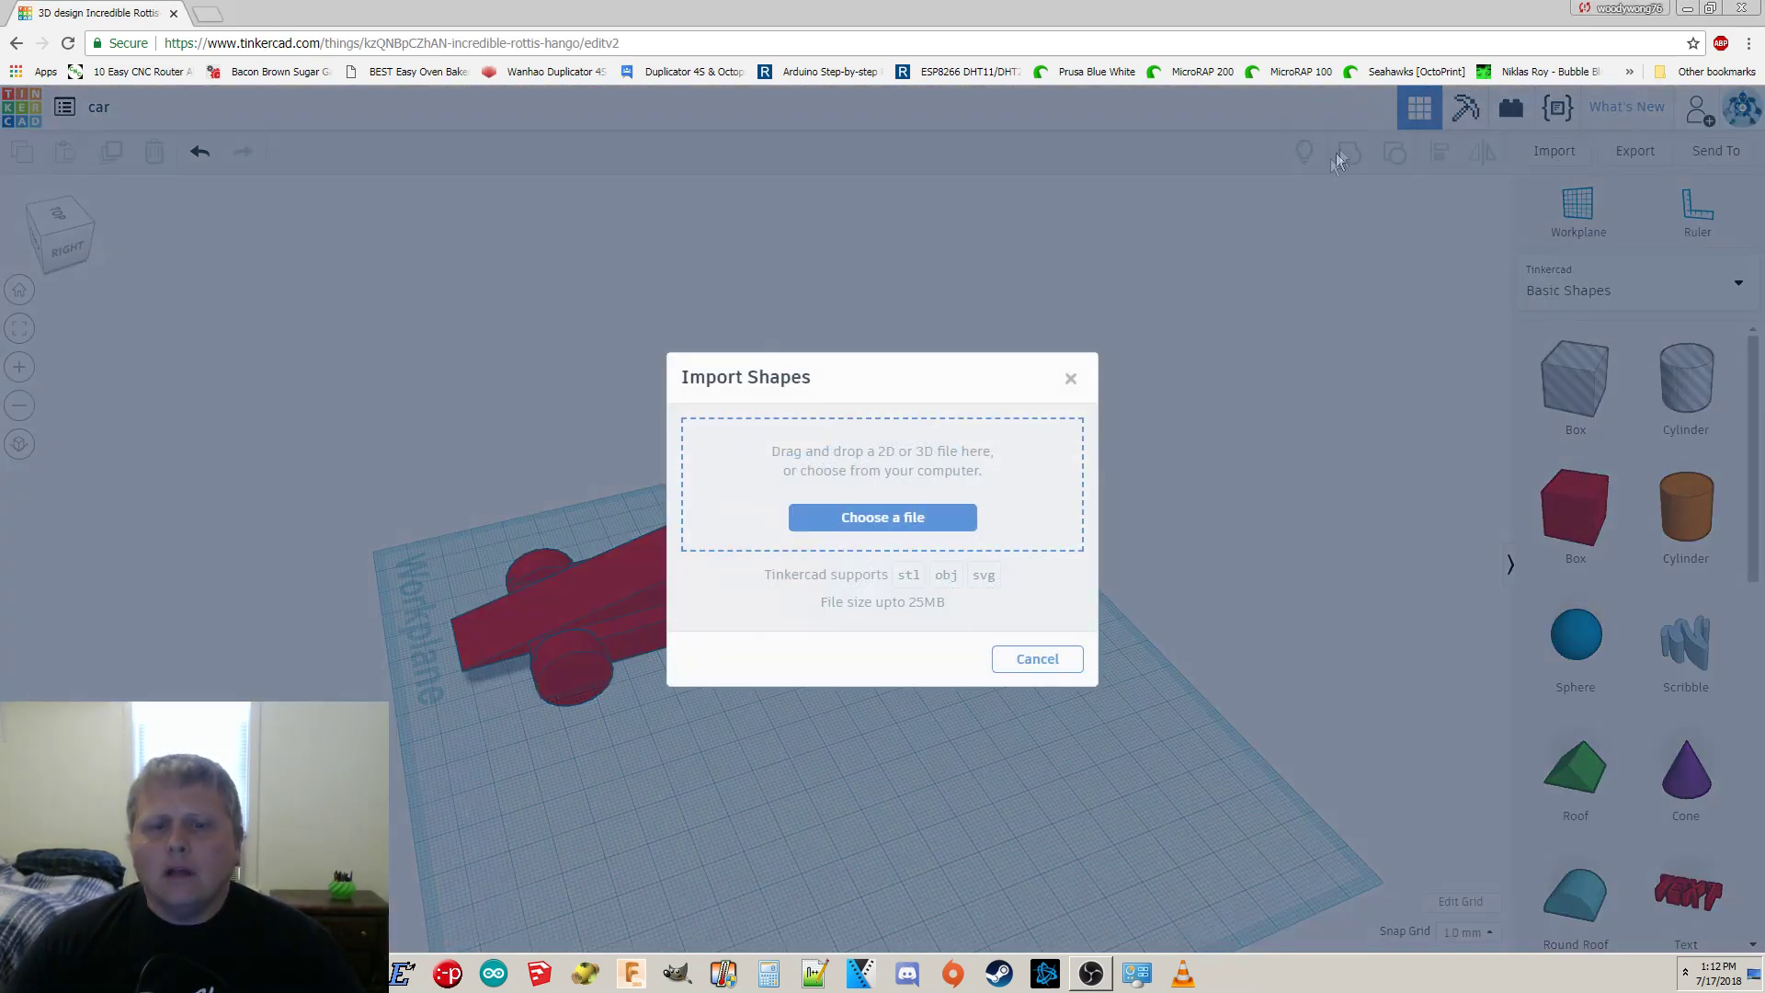
left_click(874, 524)
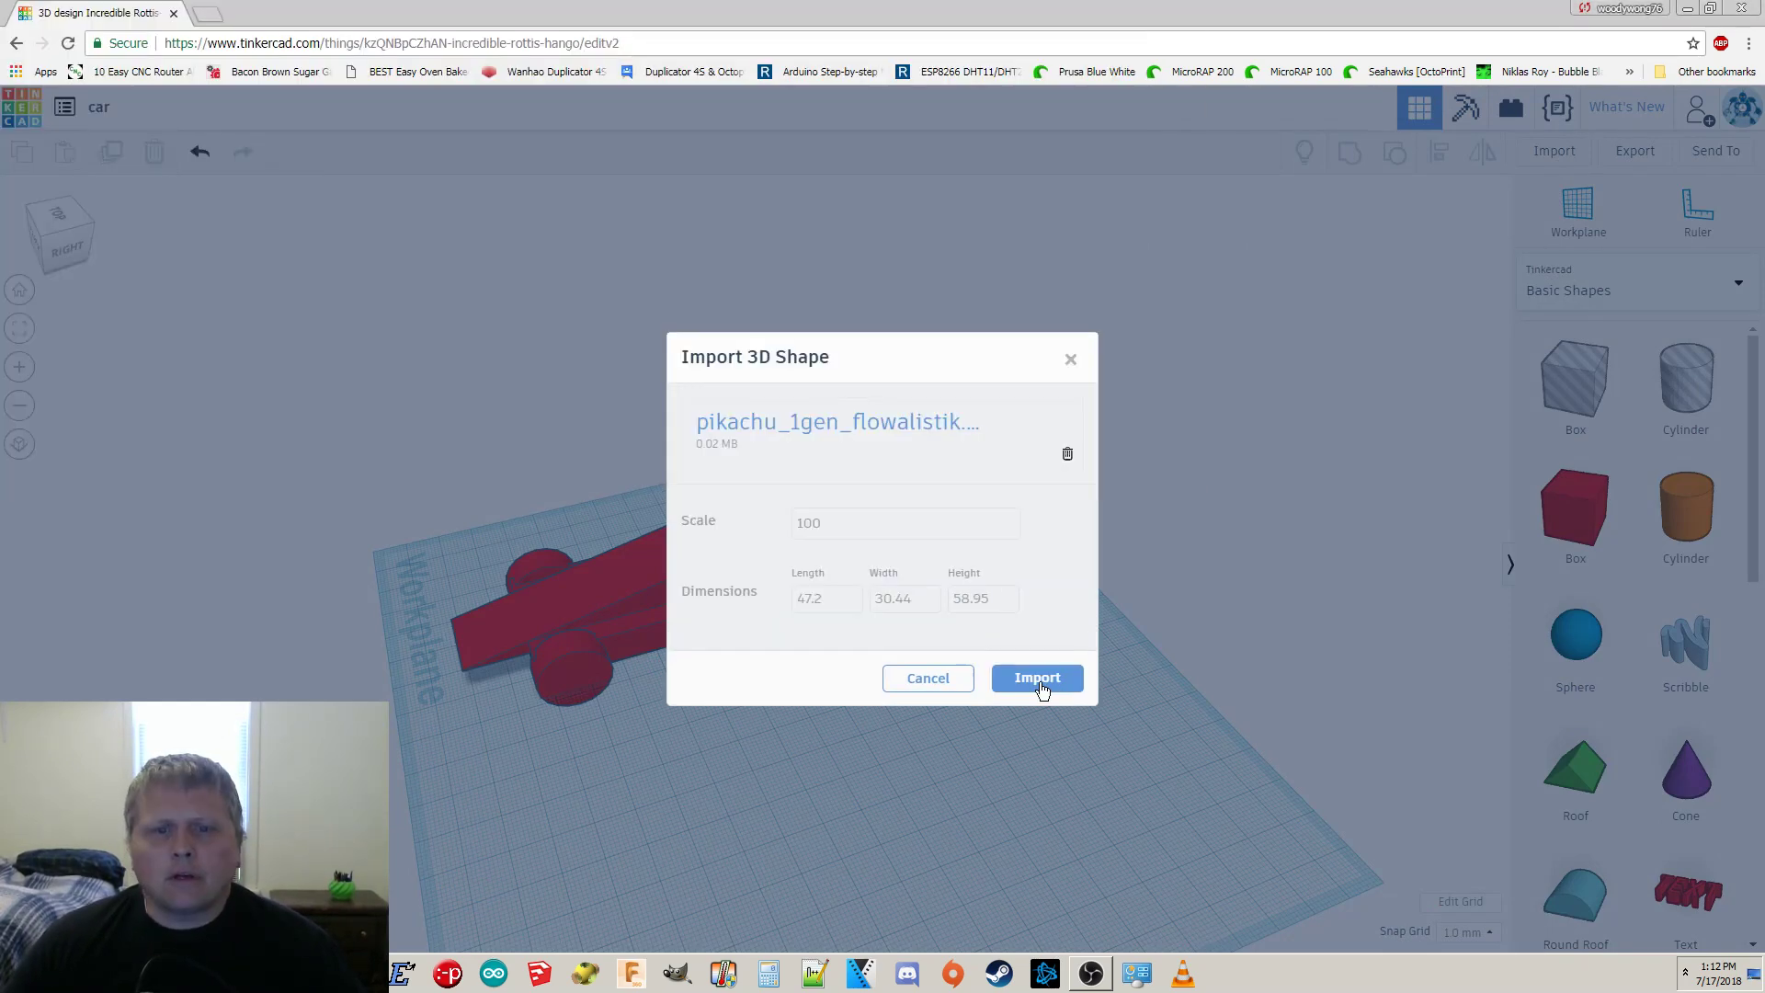
left_click(1039, 680)
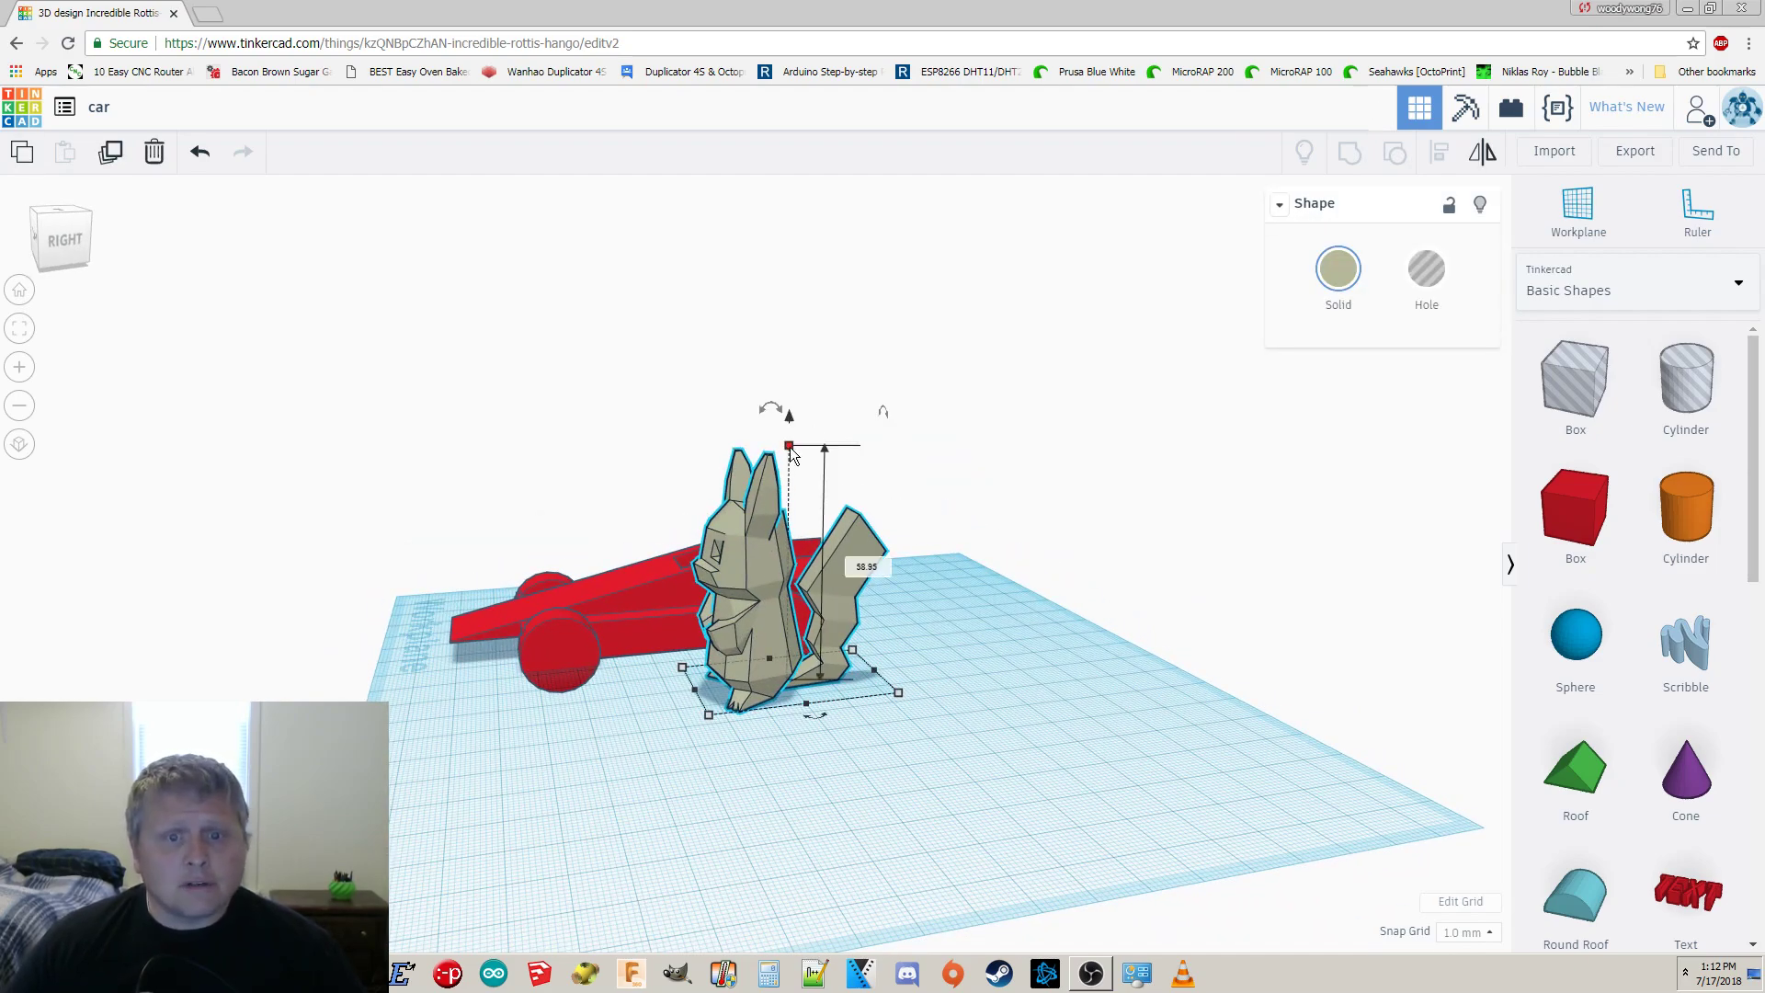
Scale down the imported Pikachu figure and seat it upright in the car's cockpit opening.
left_click_drag(791, 452, 792, 539)
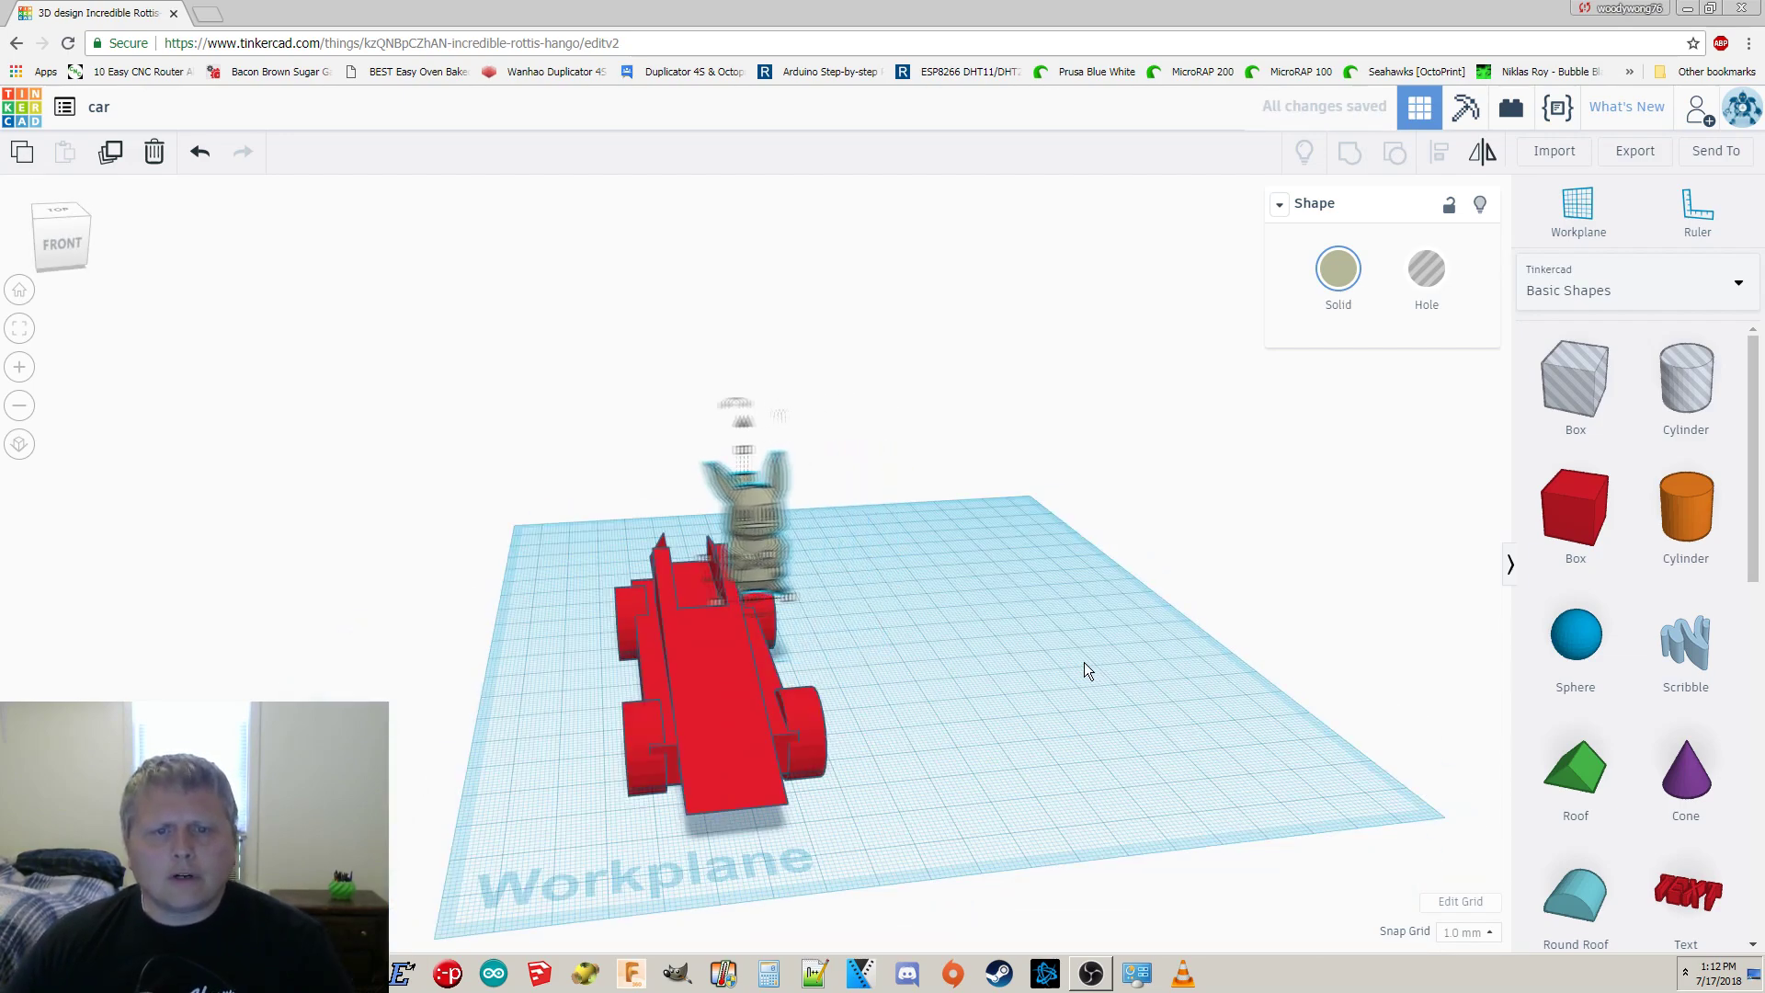
left_click_drag(735, 405, 741, 438)
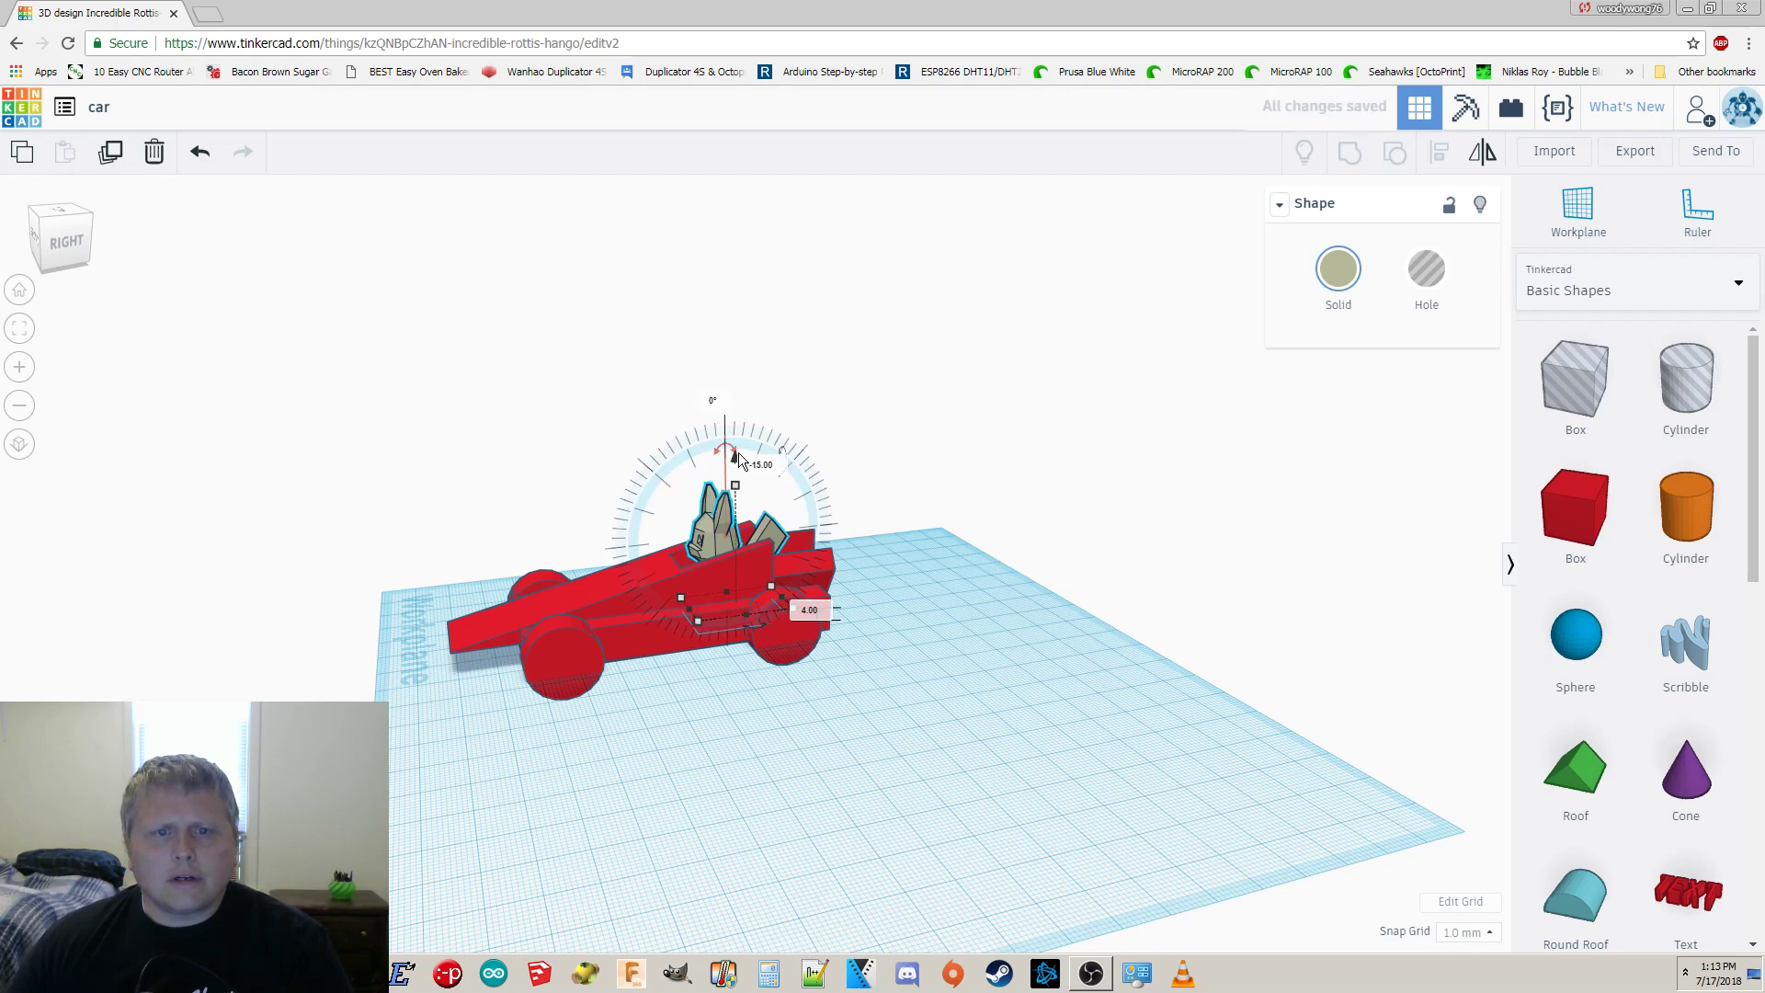
left_click(961, 564)
Place a tube beside the car, flatten it to 3 mm high and tilt it -67.5°.
scroll(1682, 720, "down", 10)
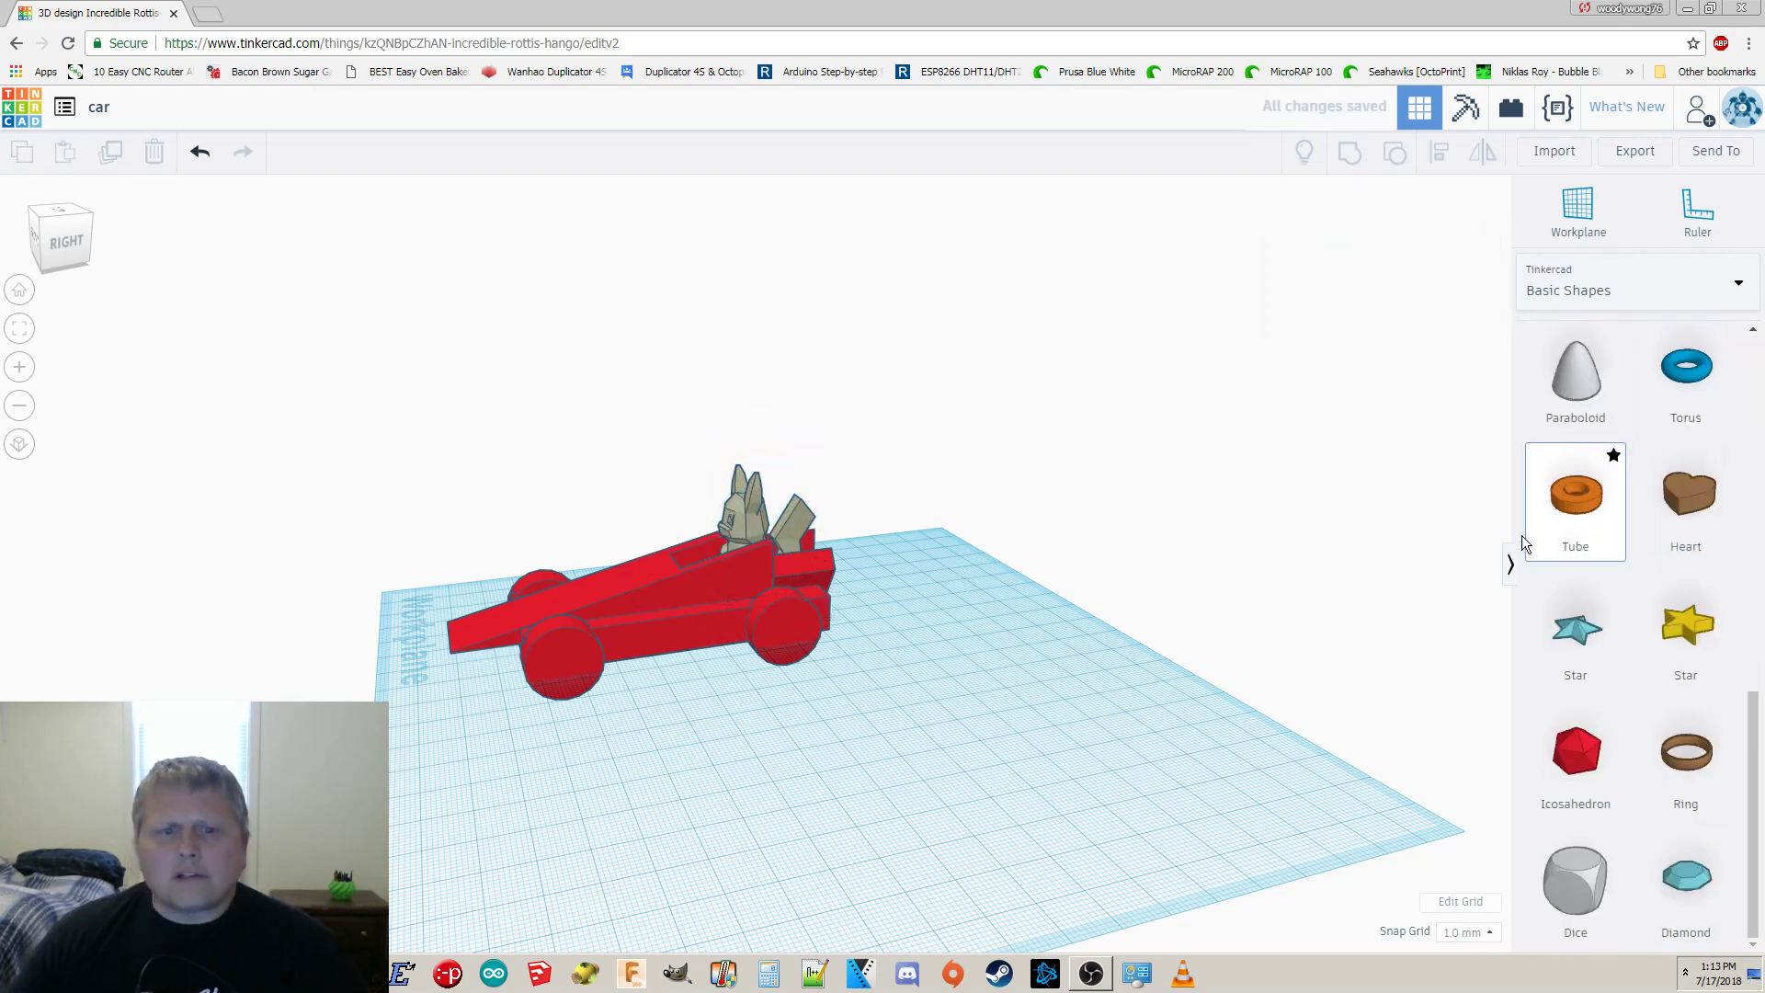
left_click_drag(1278, 647, 782, 727)
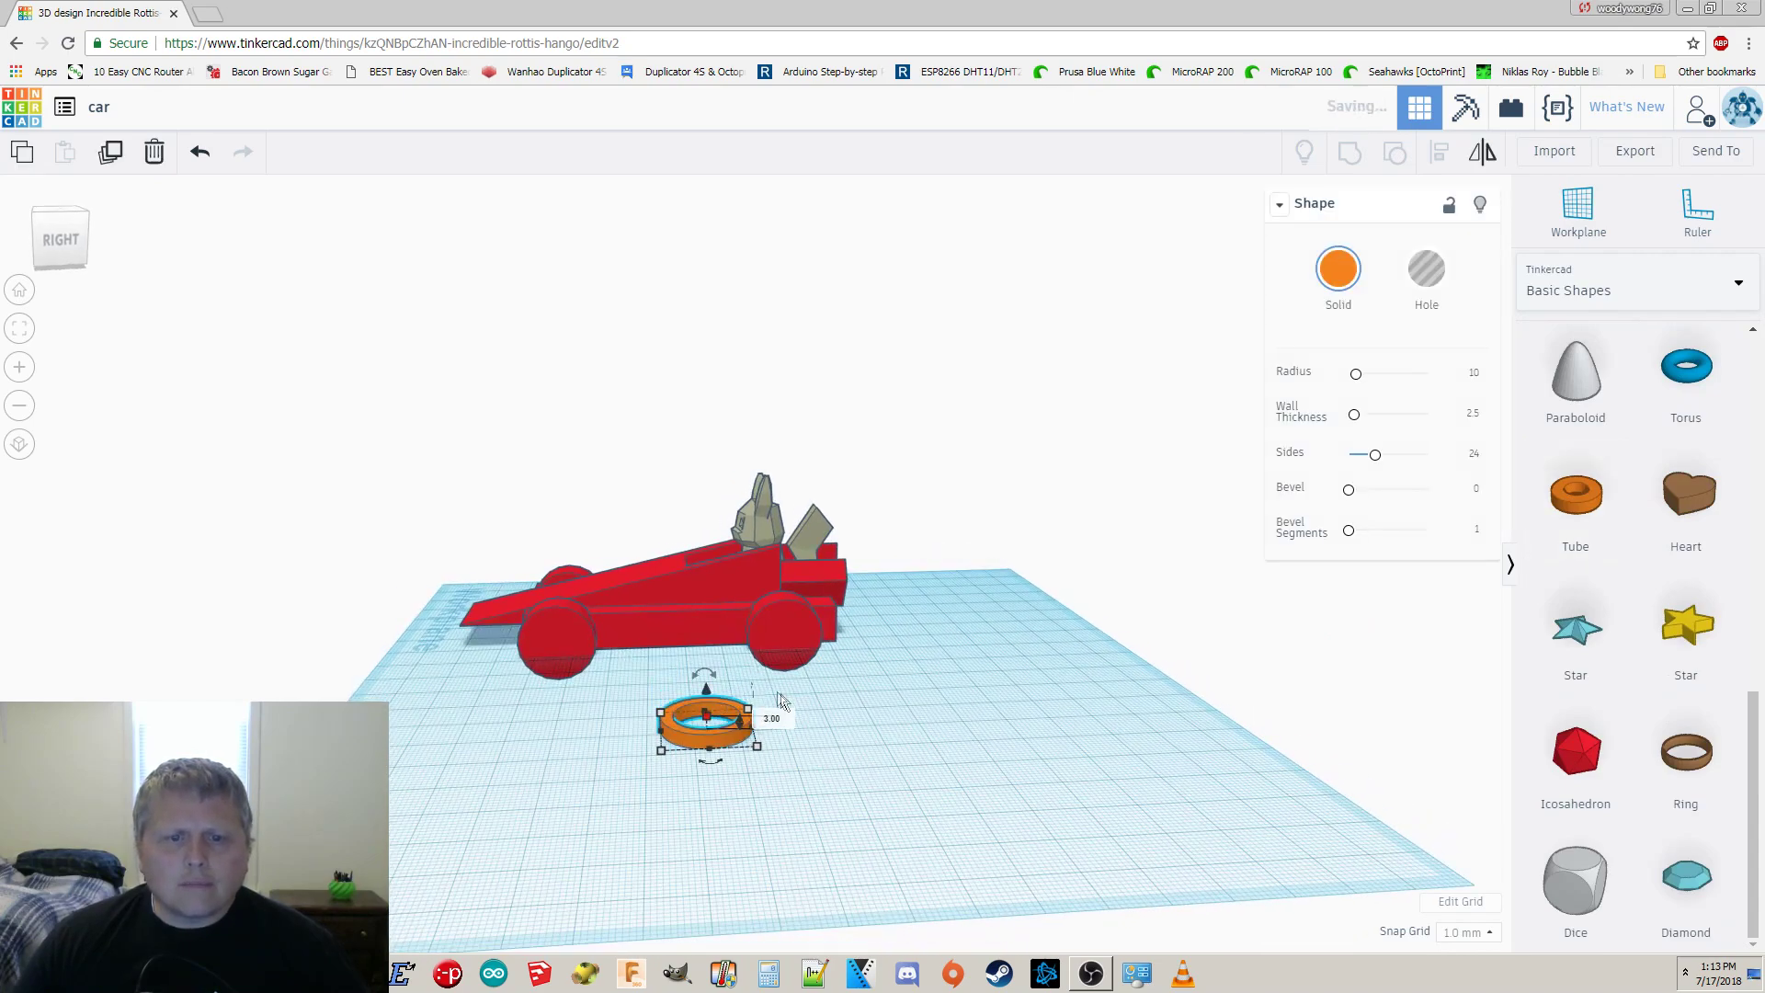
left_click_drag(704, 675, 745, 699)
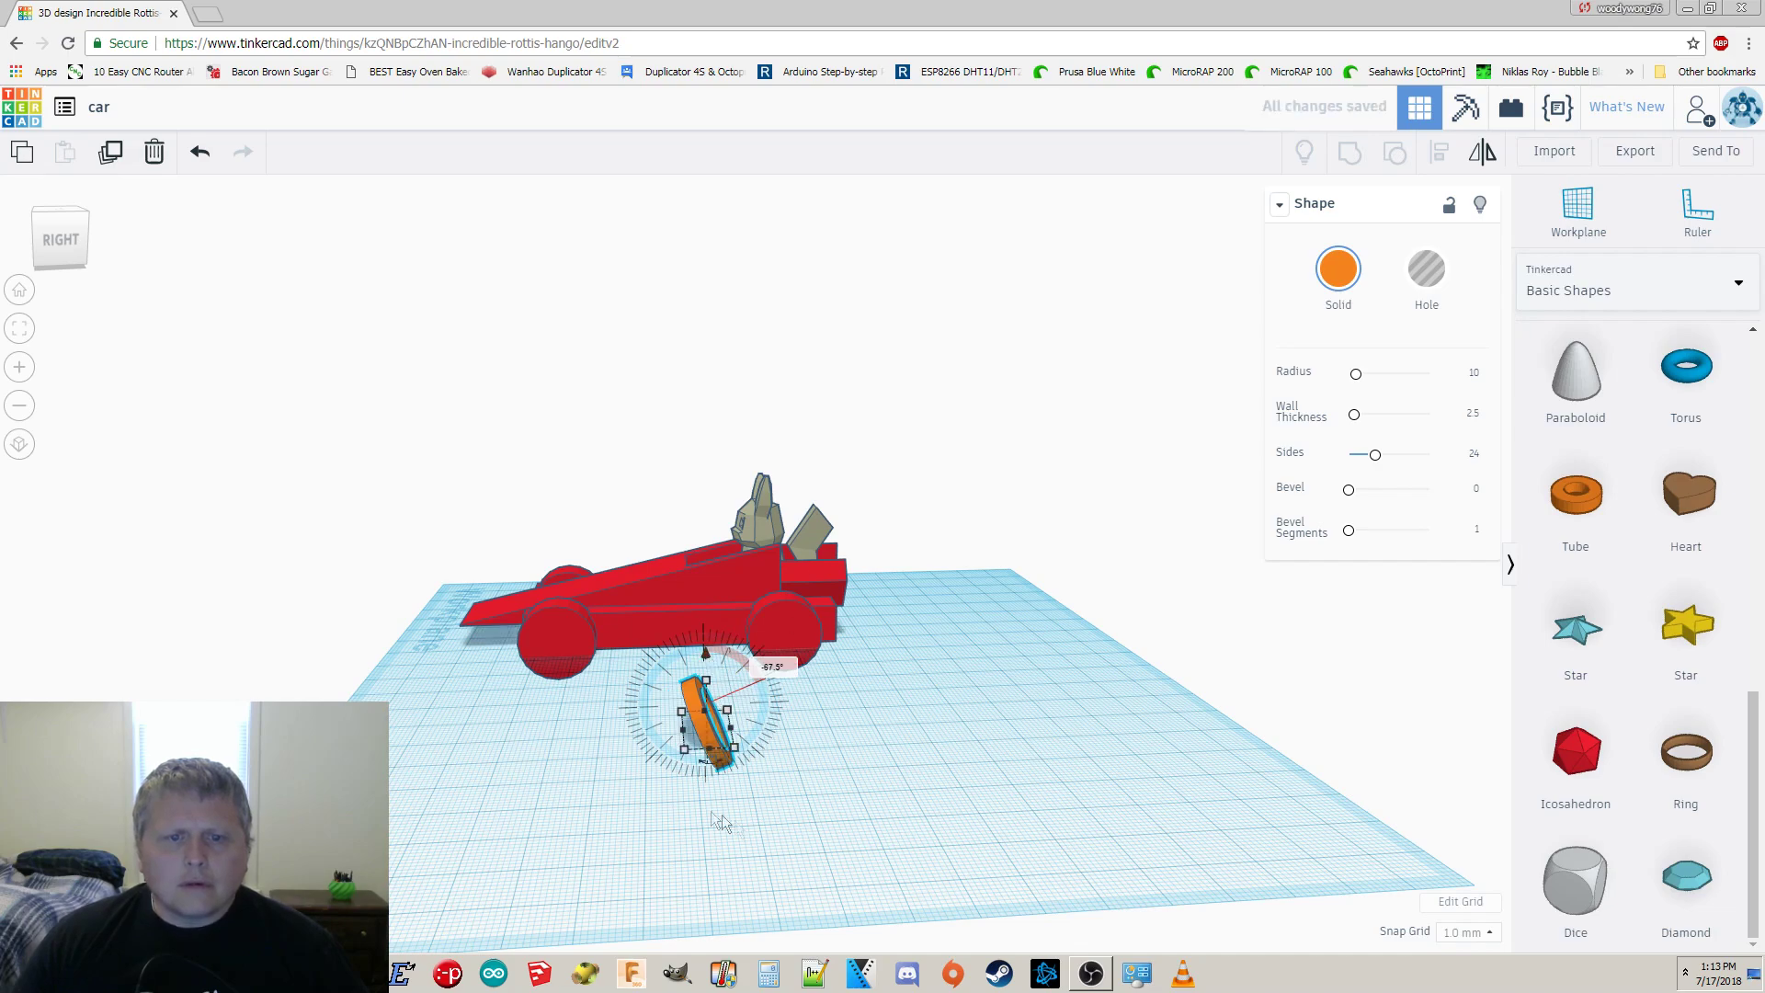
Narrow the tilted tube to 16 mm and position it on the car in front of the Pikachu figure.
right_click_drag(722, 823, 1233, 879)
left_click_drag(1001, 688, 989, 694)
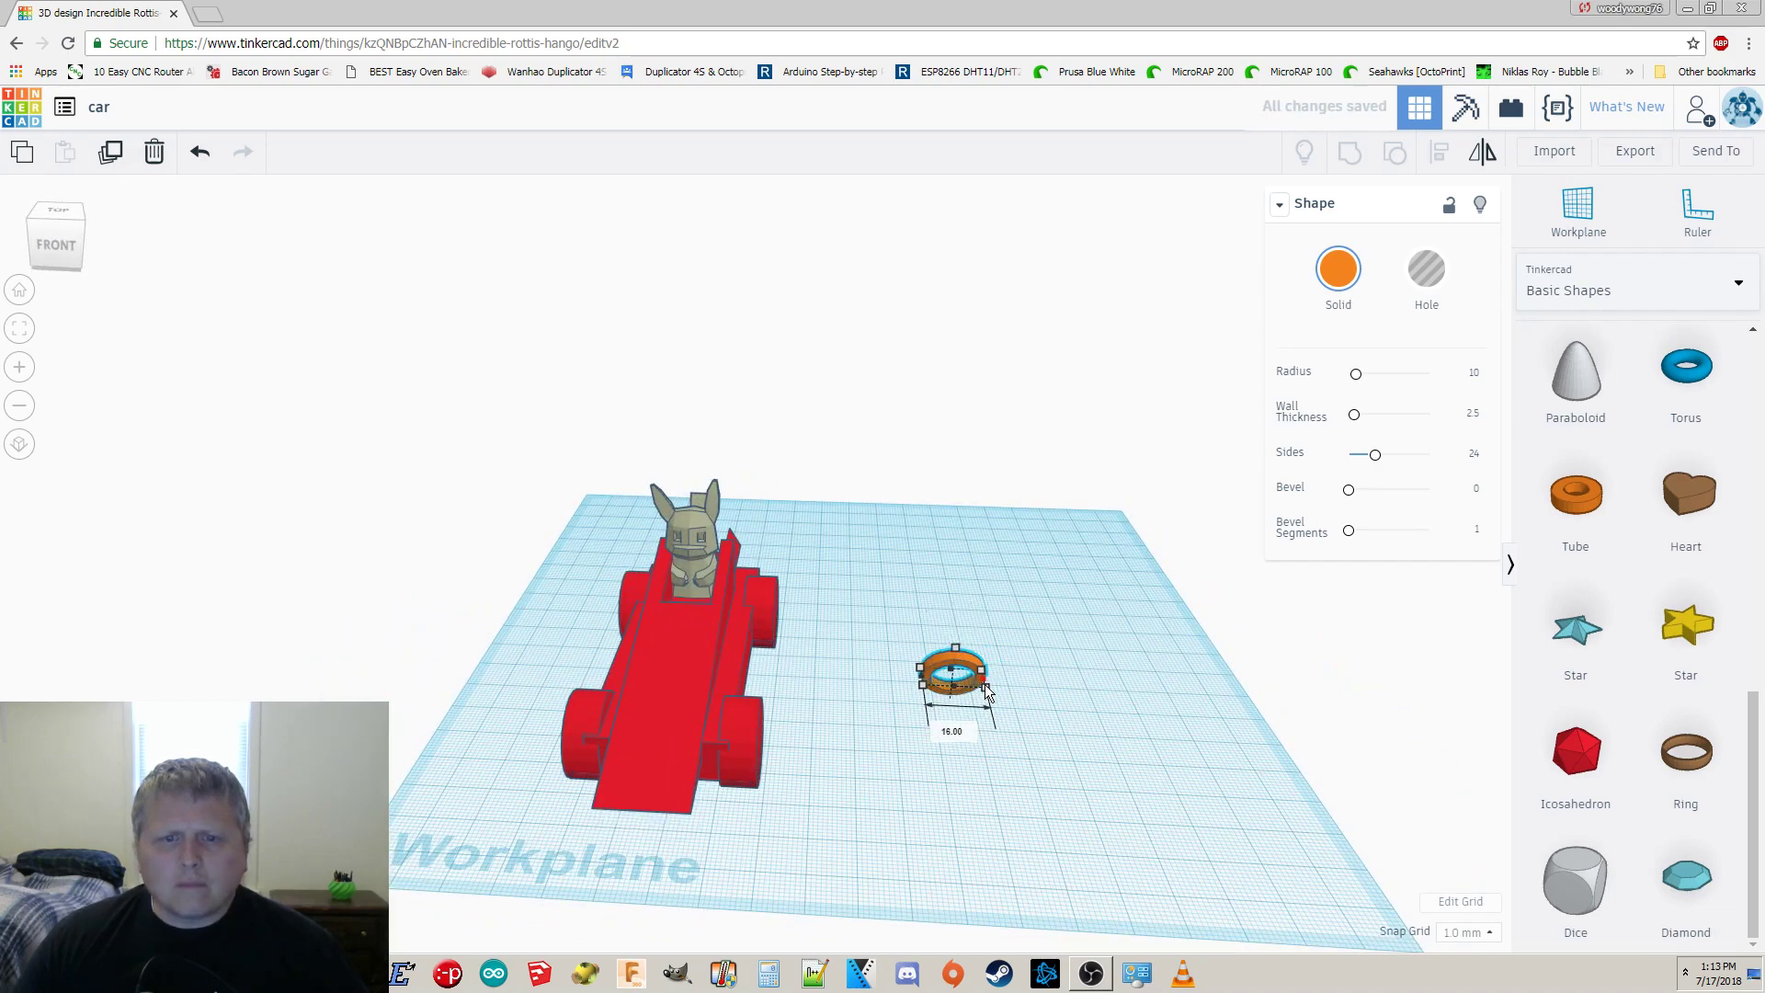
left_click_drag(948, 630, 957, 534)
right_click_drag(1005, 607, 747, 530)
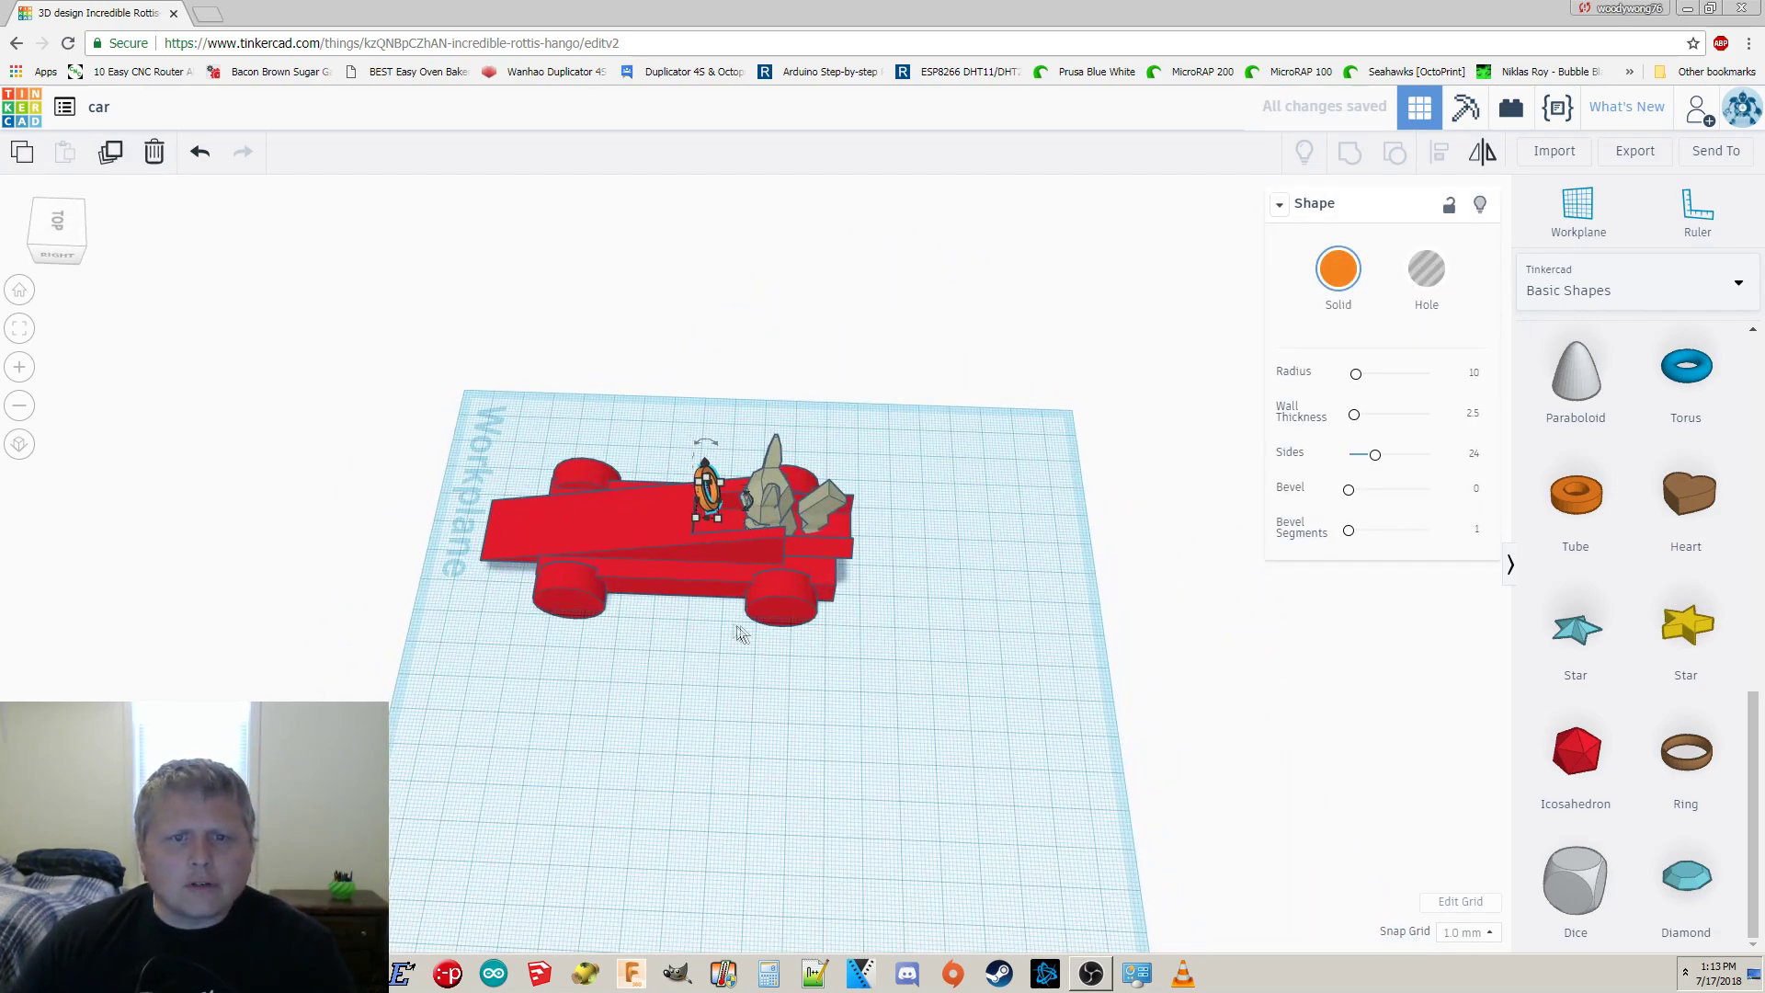
right_click_drag(733, 653, 720, 776)
right_click_drag(768, 611, 488, 644)
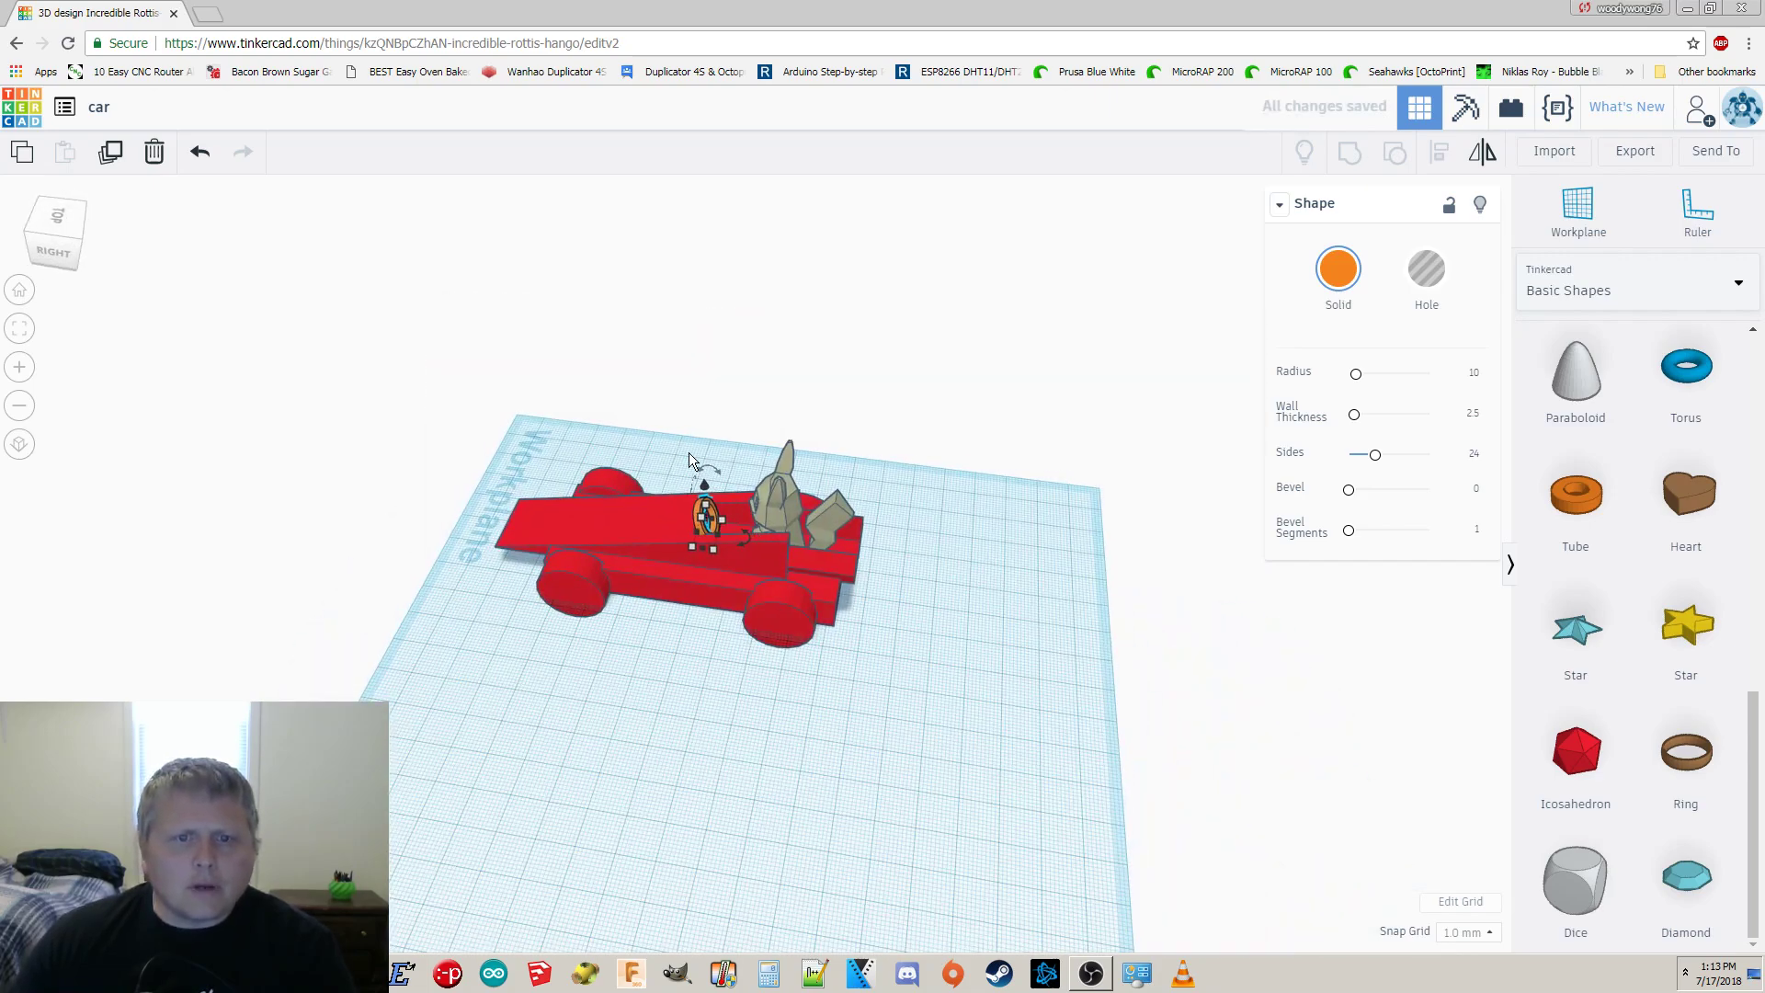
Lower the tube steering wheel 2 mm so it sinks into the front of the cockpit.
scroll(695, 513, "up", 5)
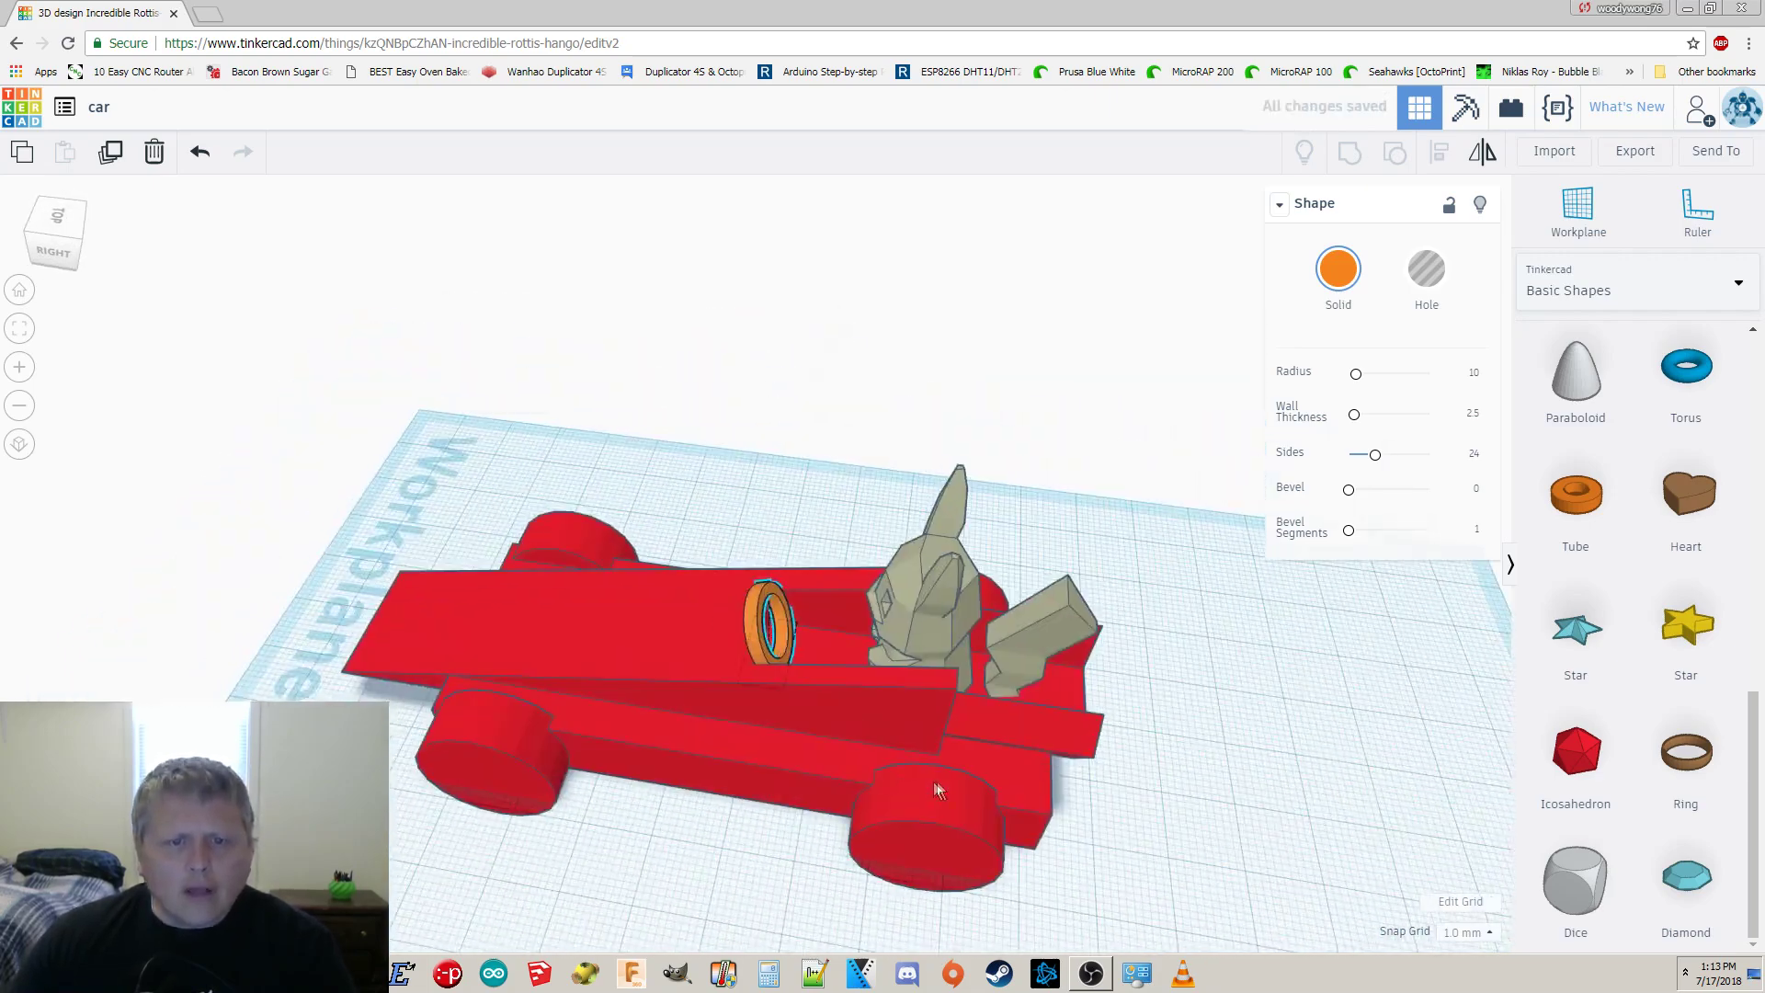
scroll(703, 662, "up", 3)
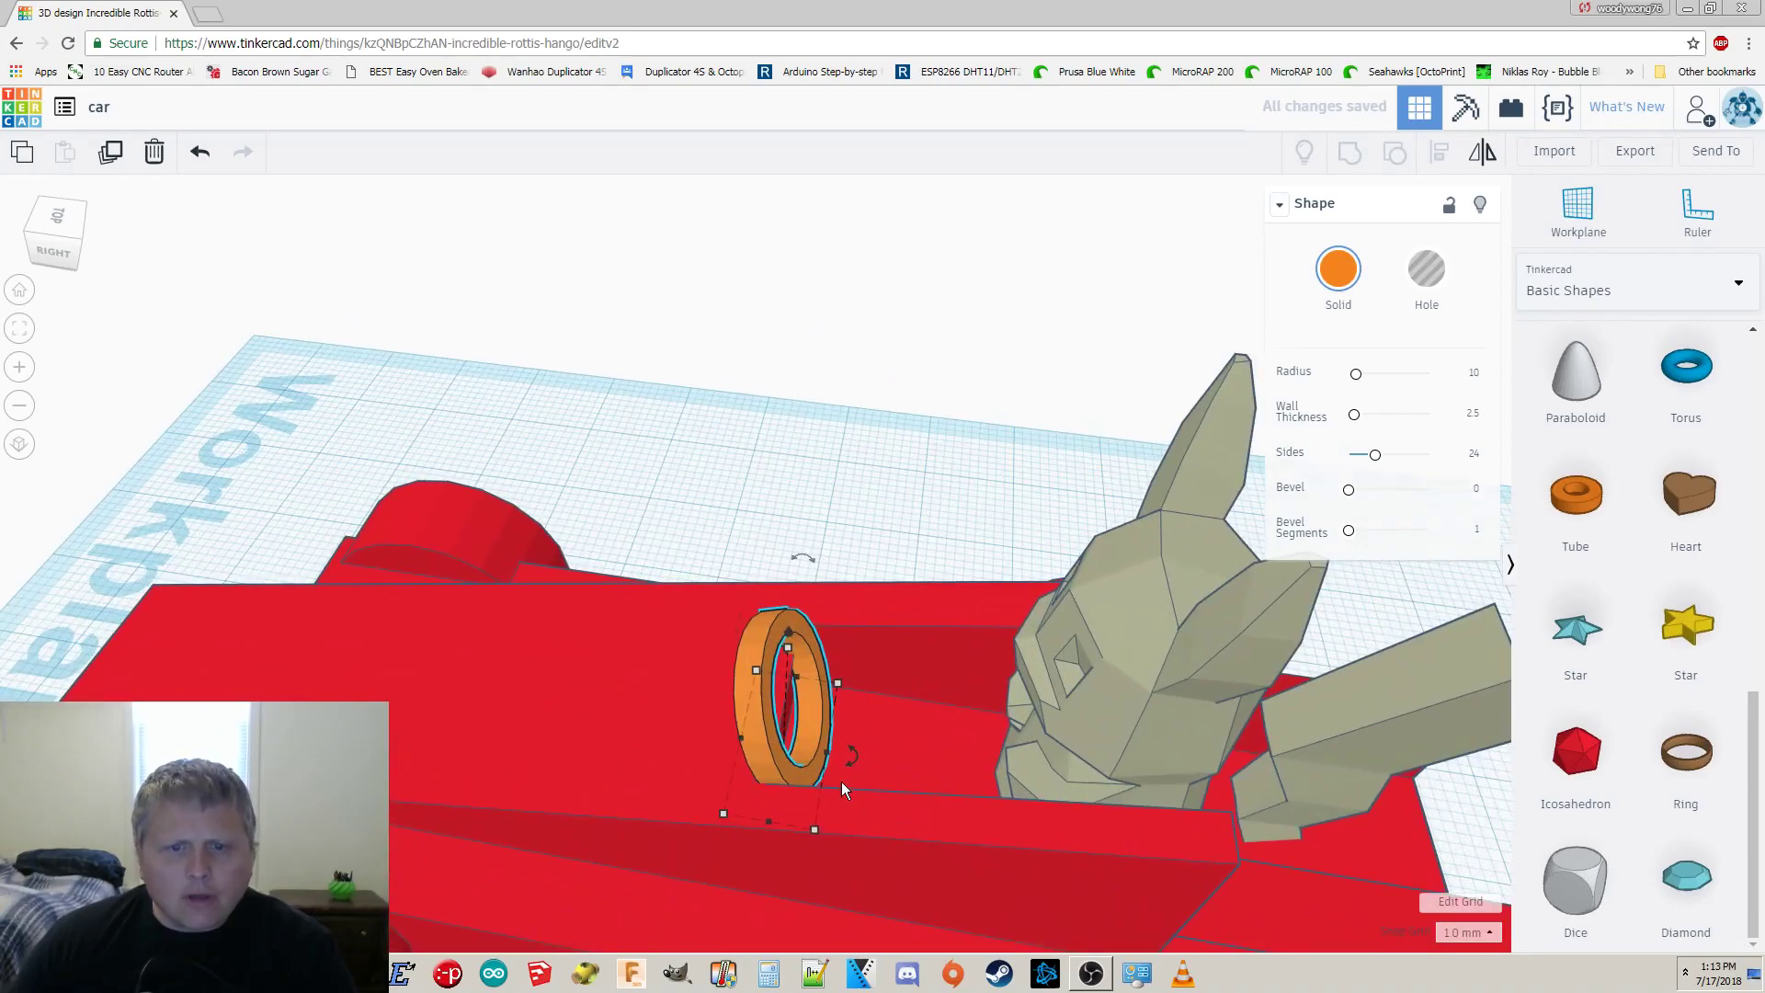
left_click(835, 760)
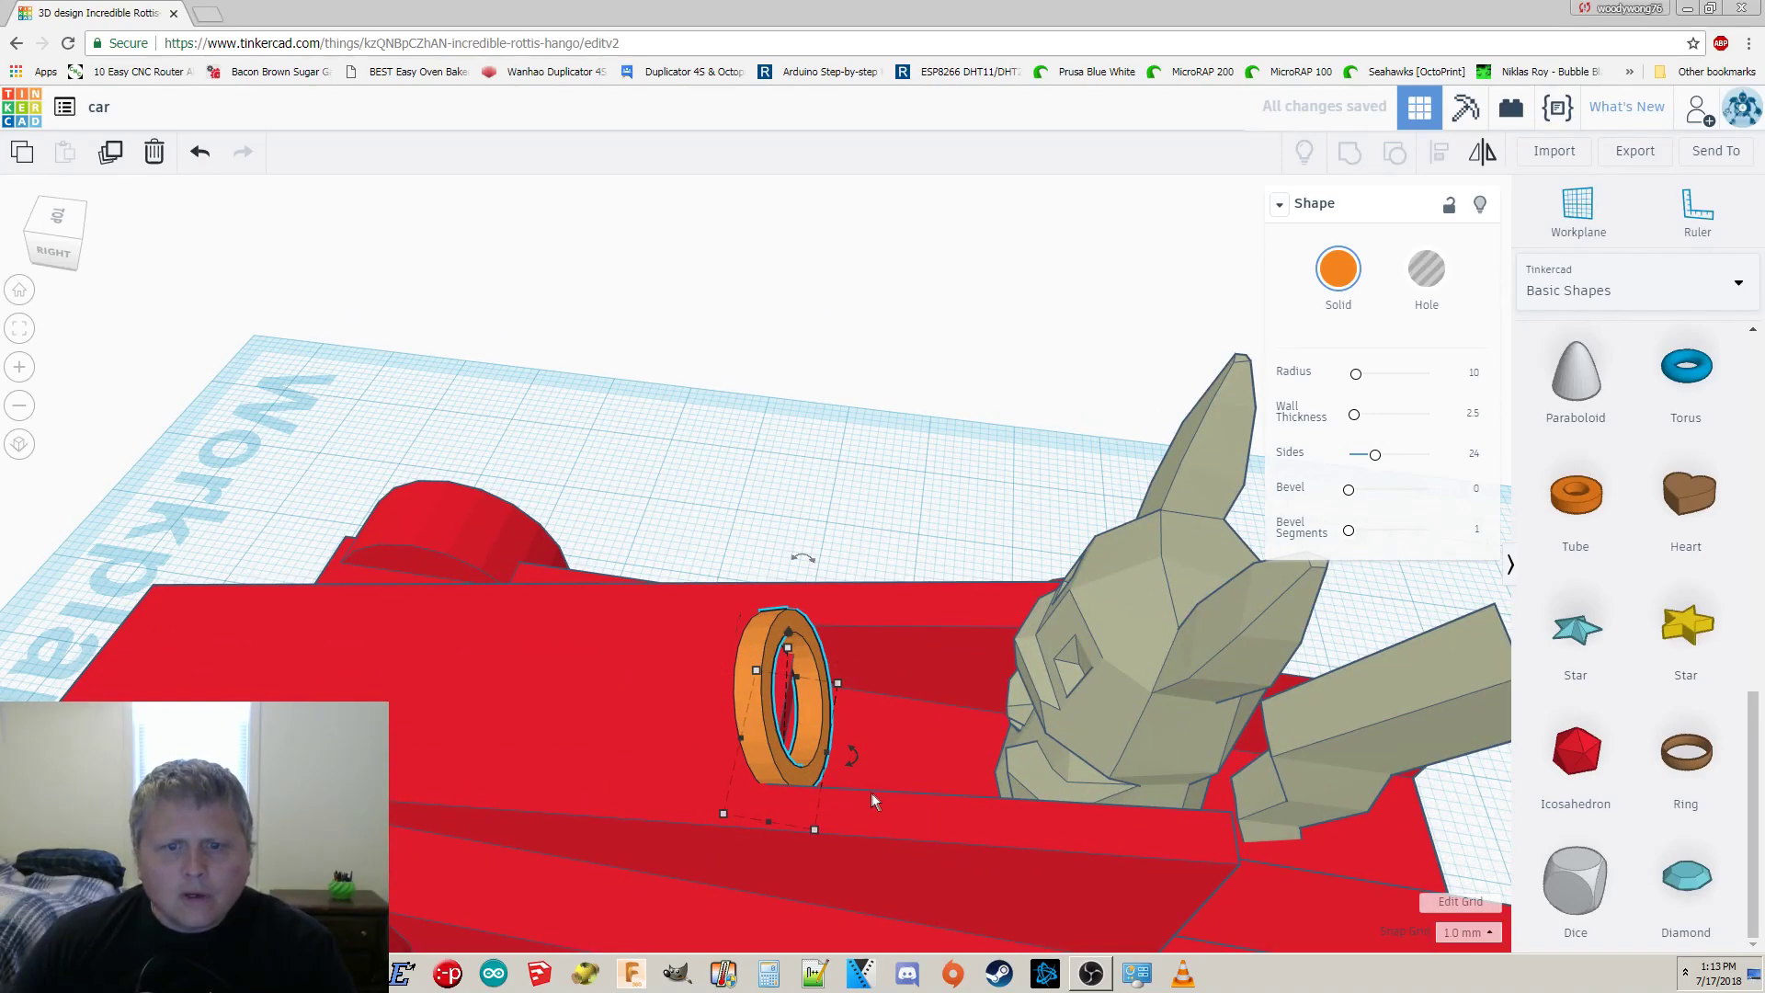
right_click_drag(870, 793, 786, 688)
left_click_drag(792, 700, 791, 723)
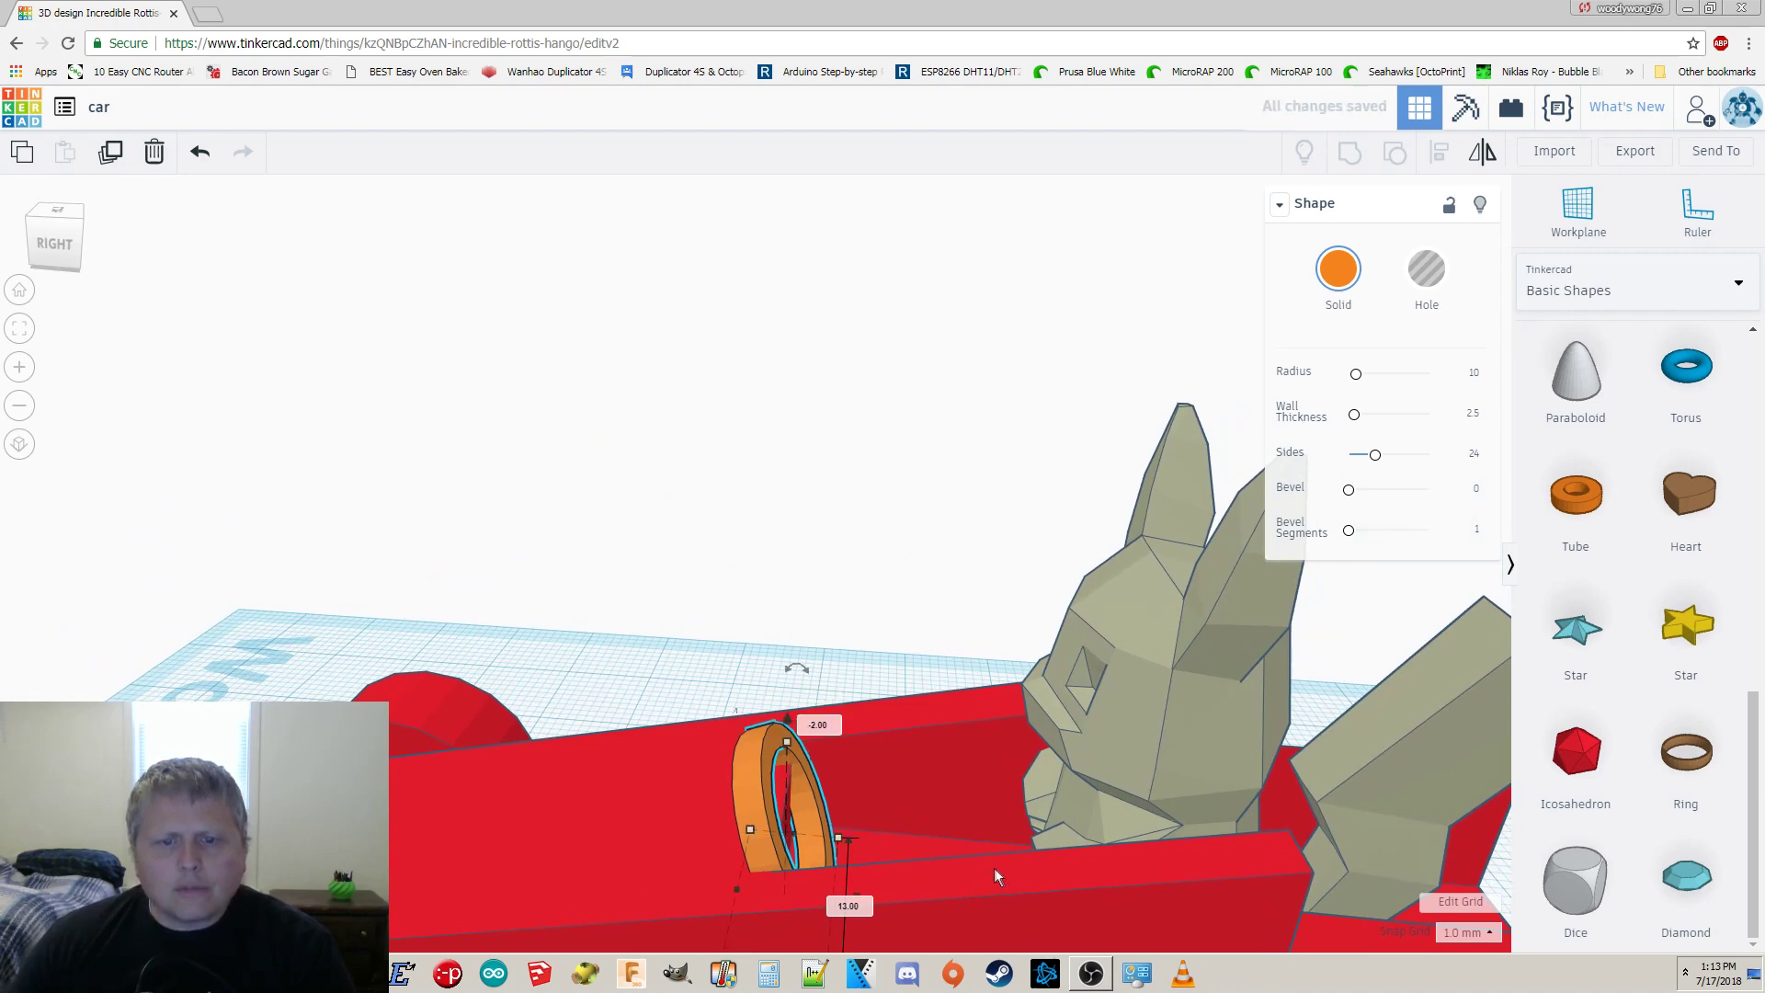
Move the Pikachu figure forward toward the steering wheel and lower it 2 mm.
scroll(995, 868, "down", 5)
left_click(946, 655)
key("Left")
key("Left")
key("Left")
key("Left")
key("Left")
key("Left")
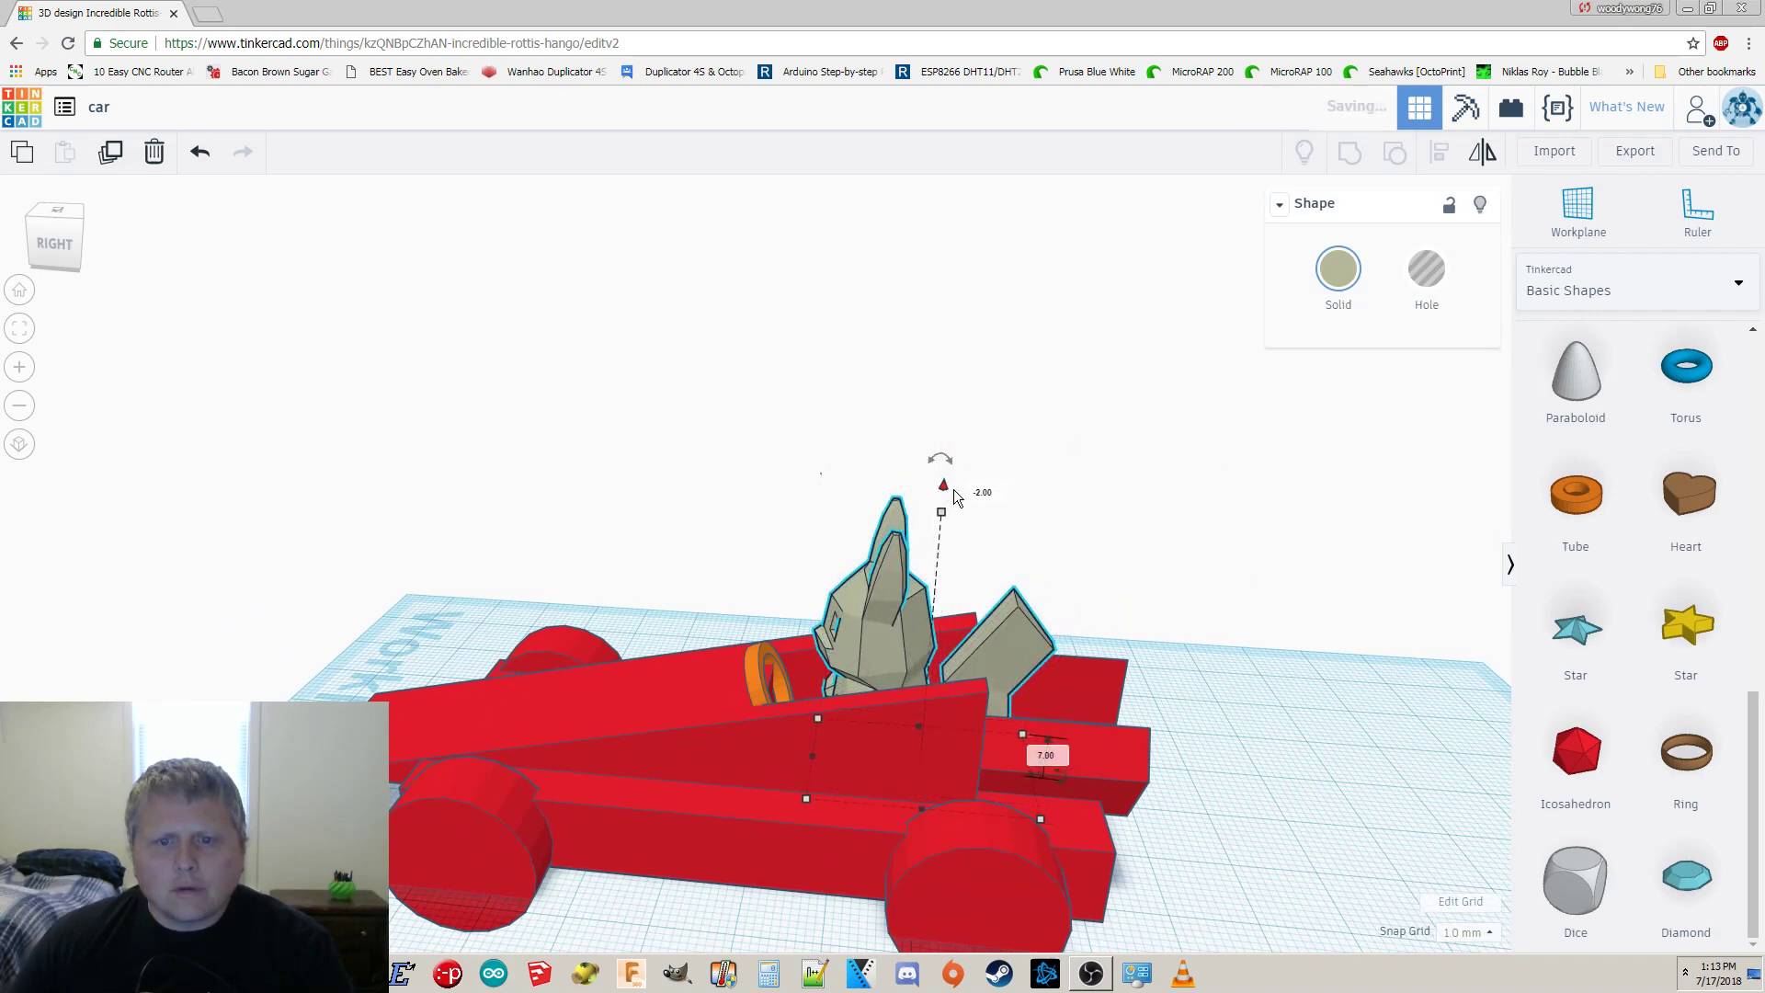
key("Left")
key("Left")
left_click(1233, 701)
Select the car, steering wheel and Pikachu figure together and group them into one shape.
right_click_drag(1233, 701, 1347, 768)
scroll(1170, 836, "down", 5)
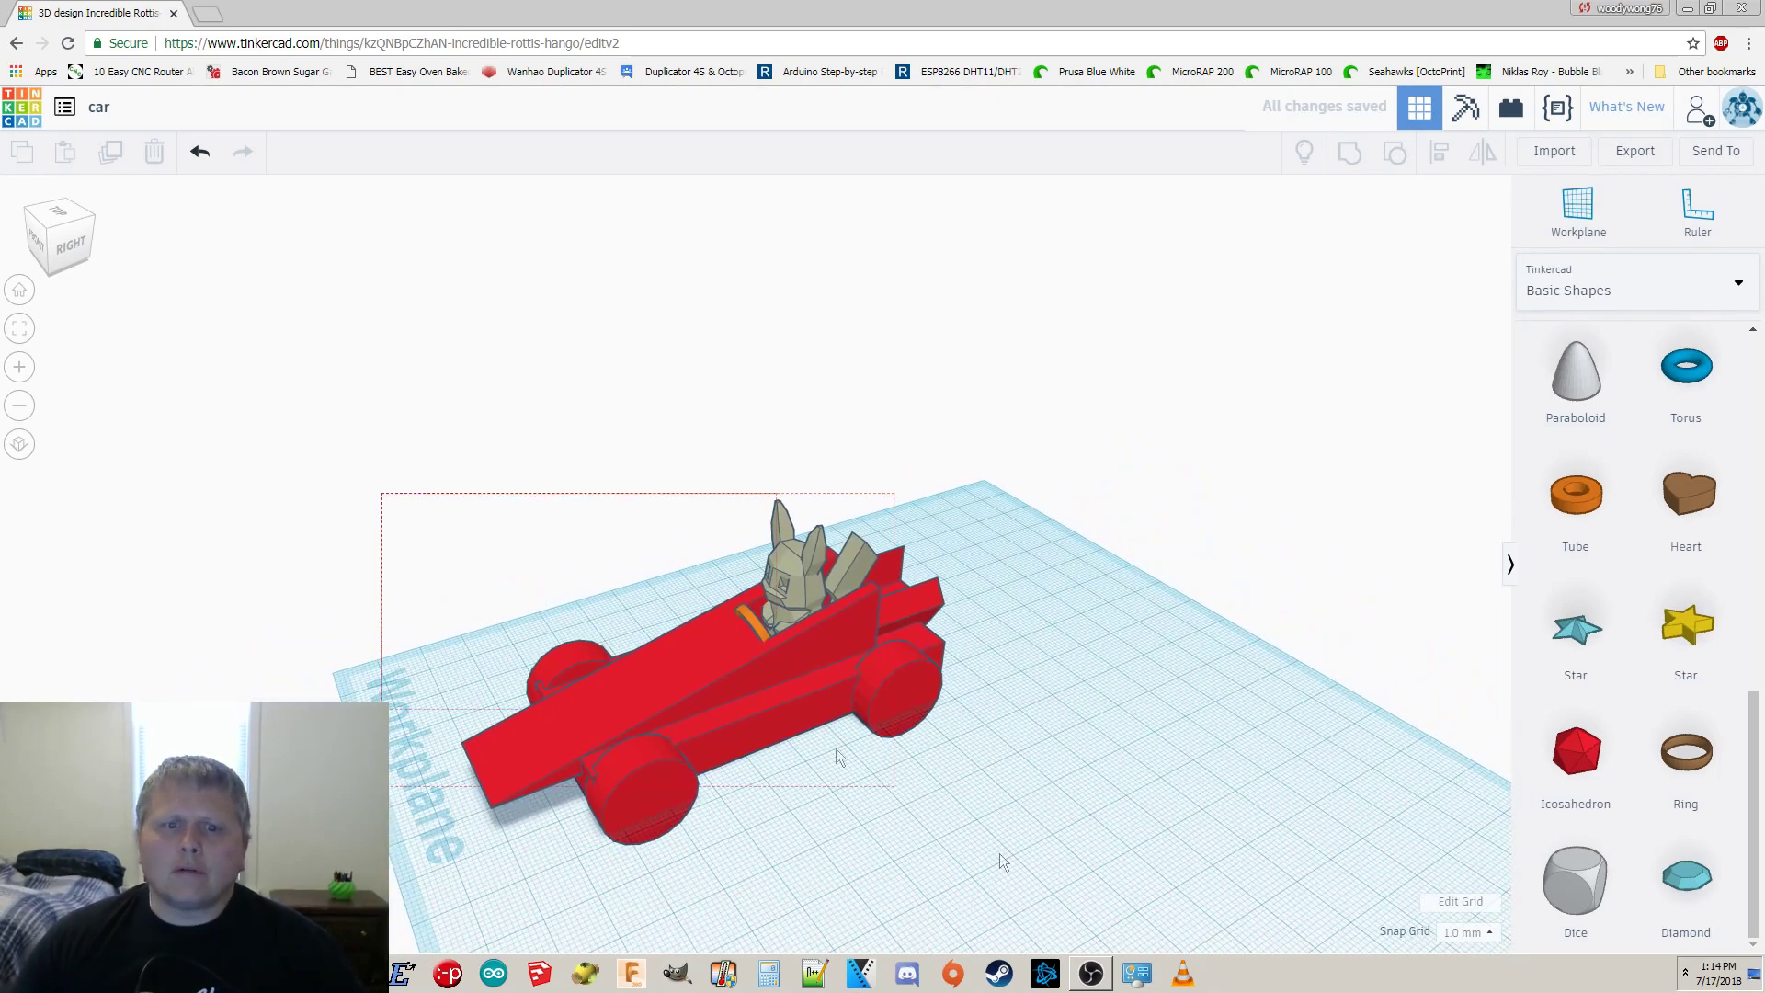
left_click_drag(840, 756, 894, 786)
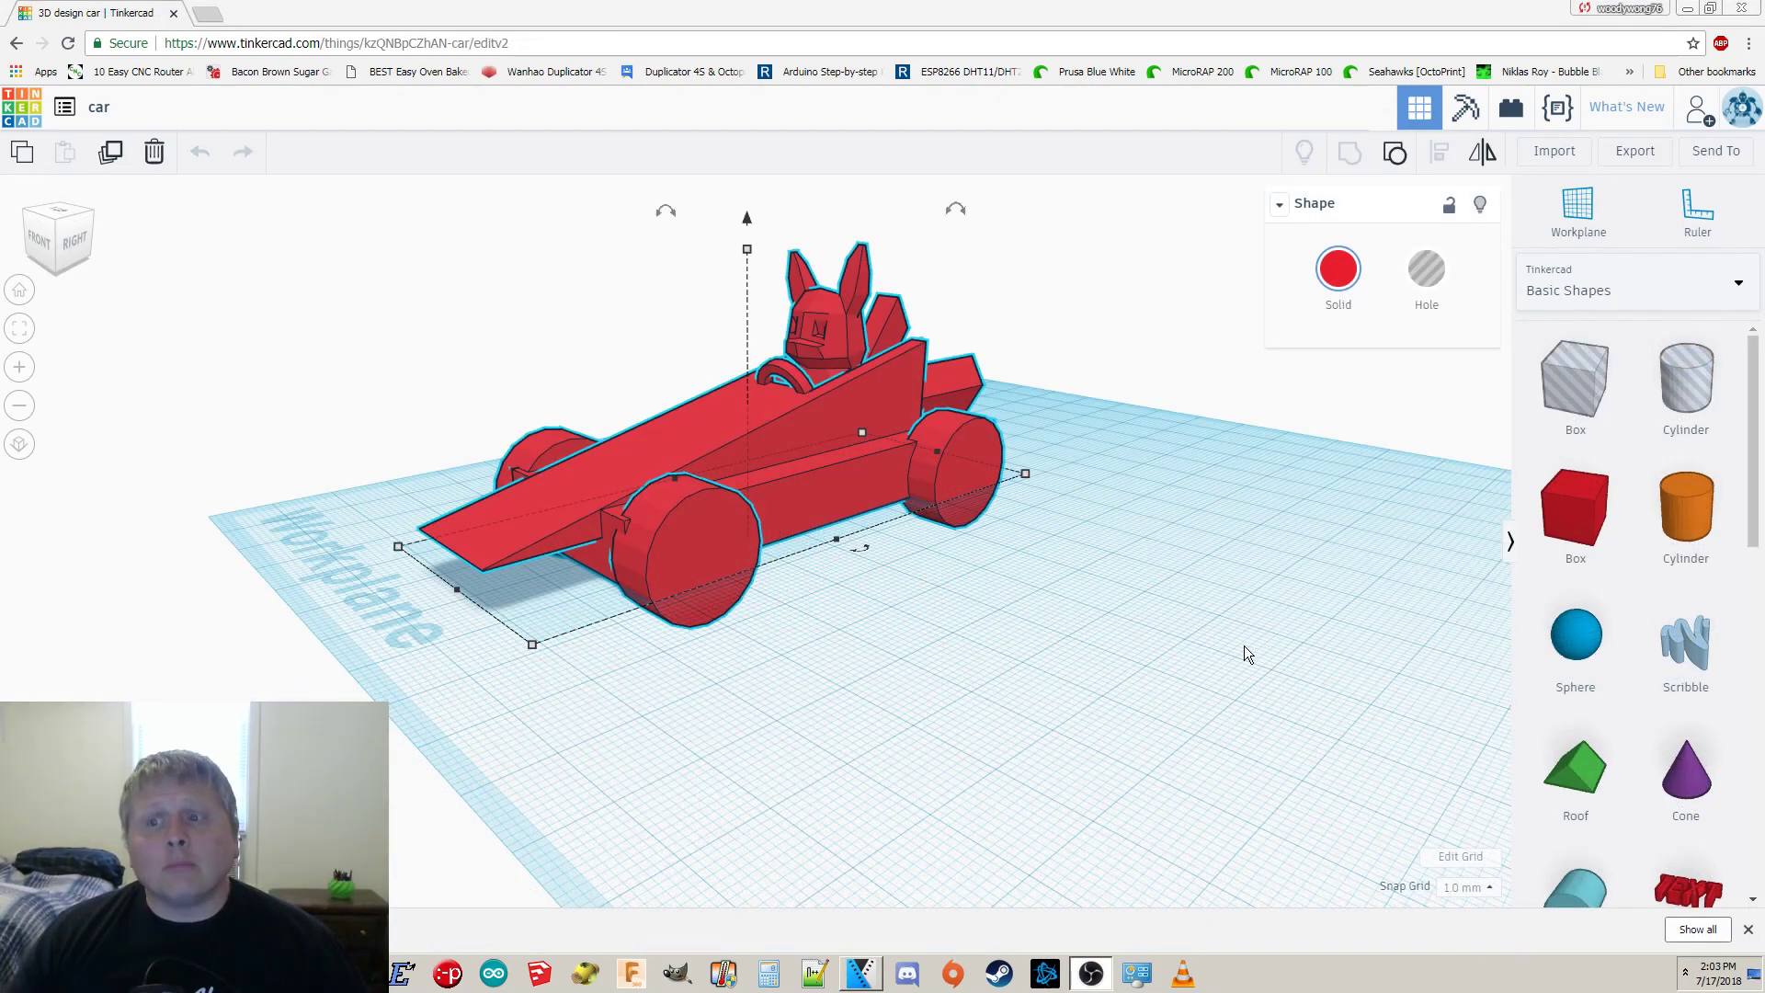
Add a box hole beside the car's nose and lower it until its top is level with the workplane.
left_click_drag(1595, 397, 418, 497)
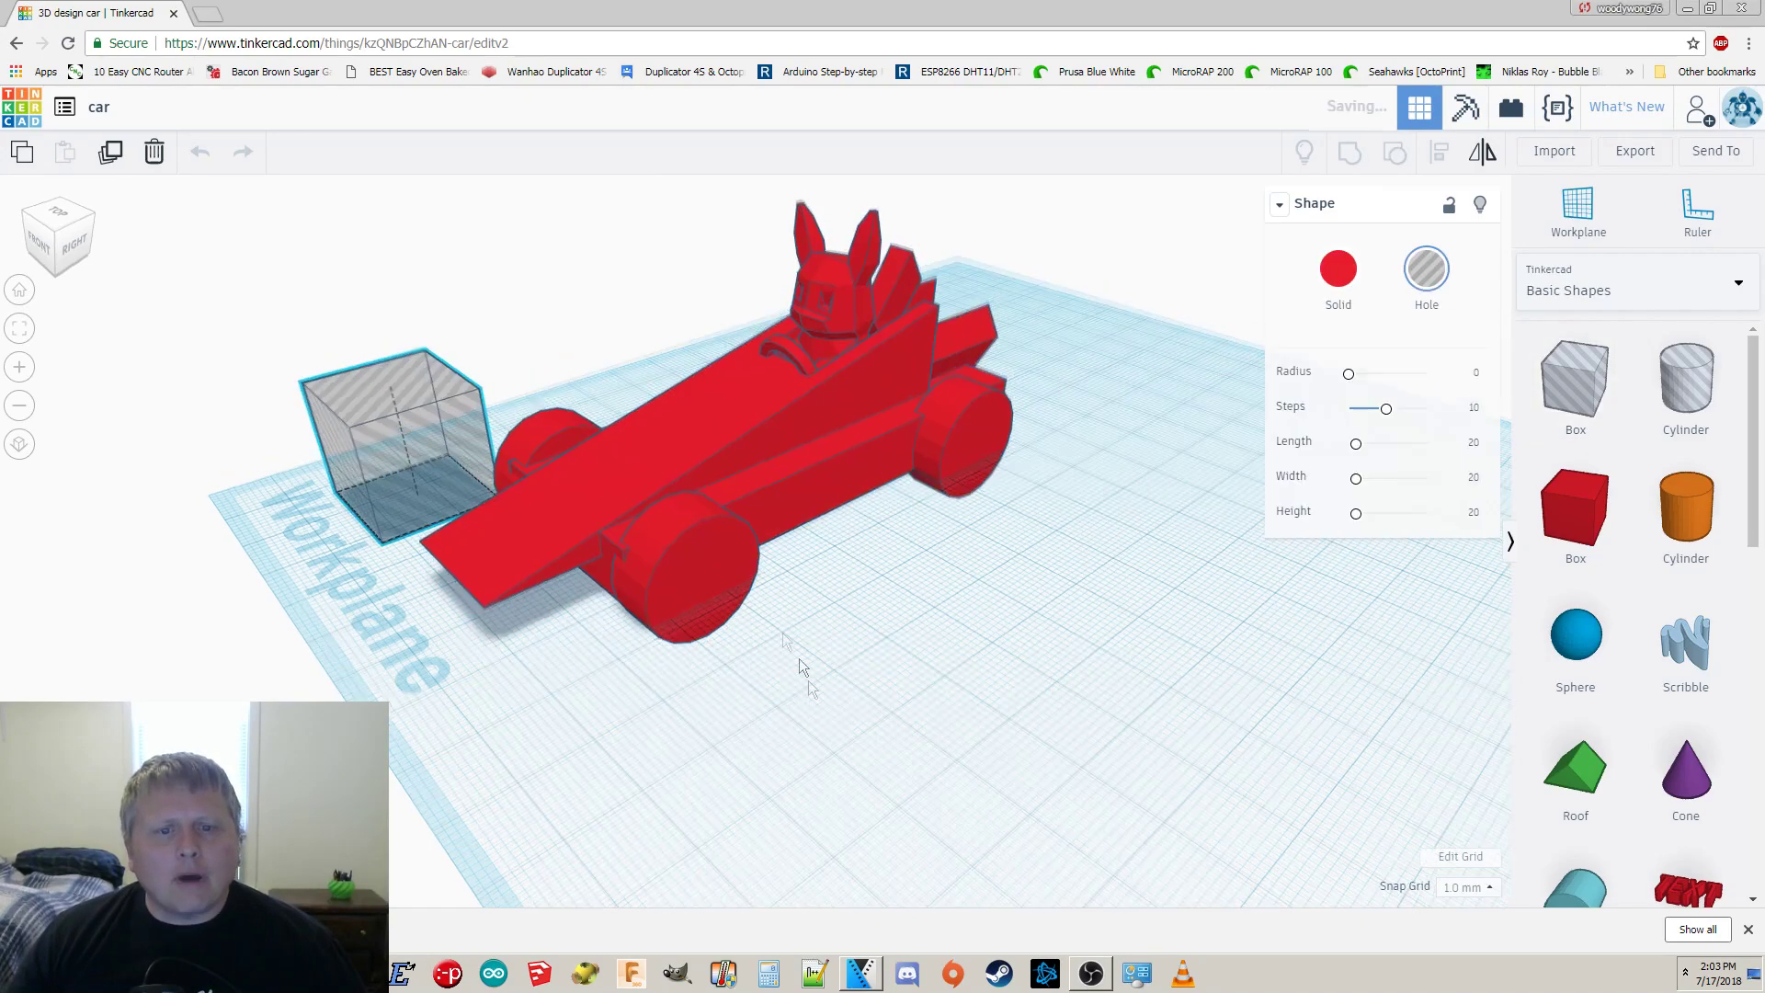
right_click_drag(808, 680, 734, 710)
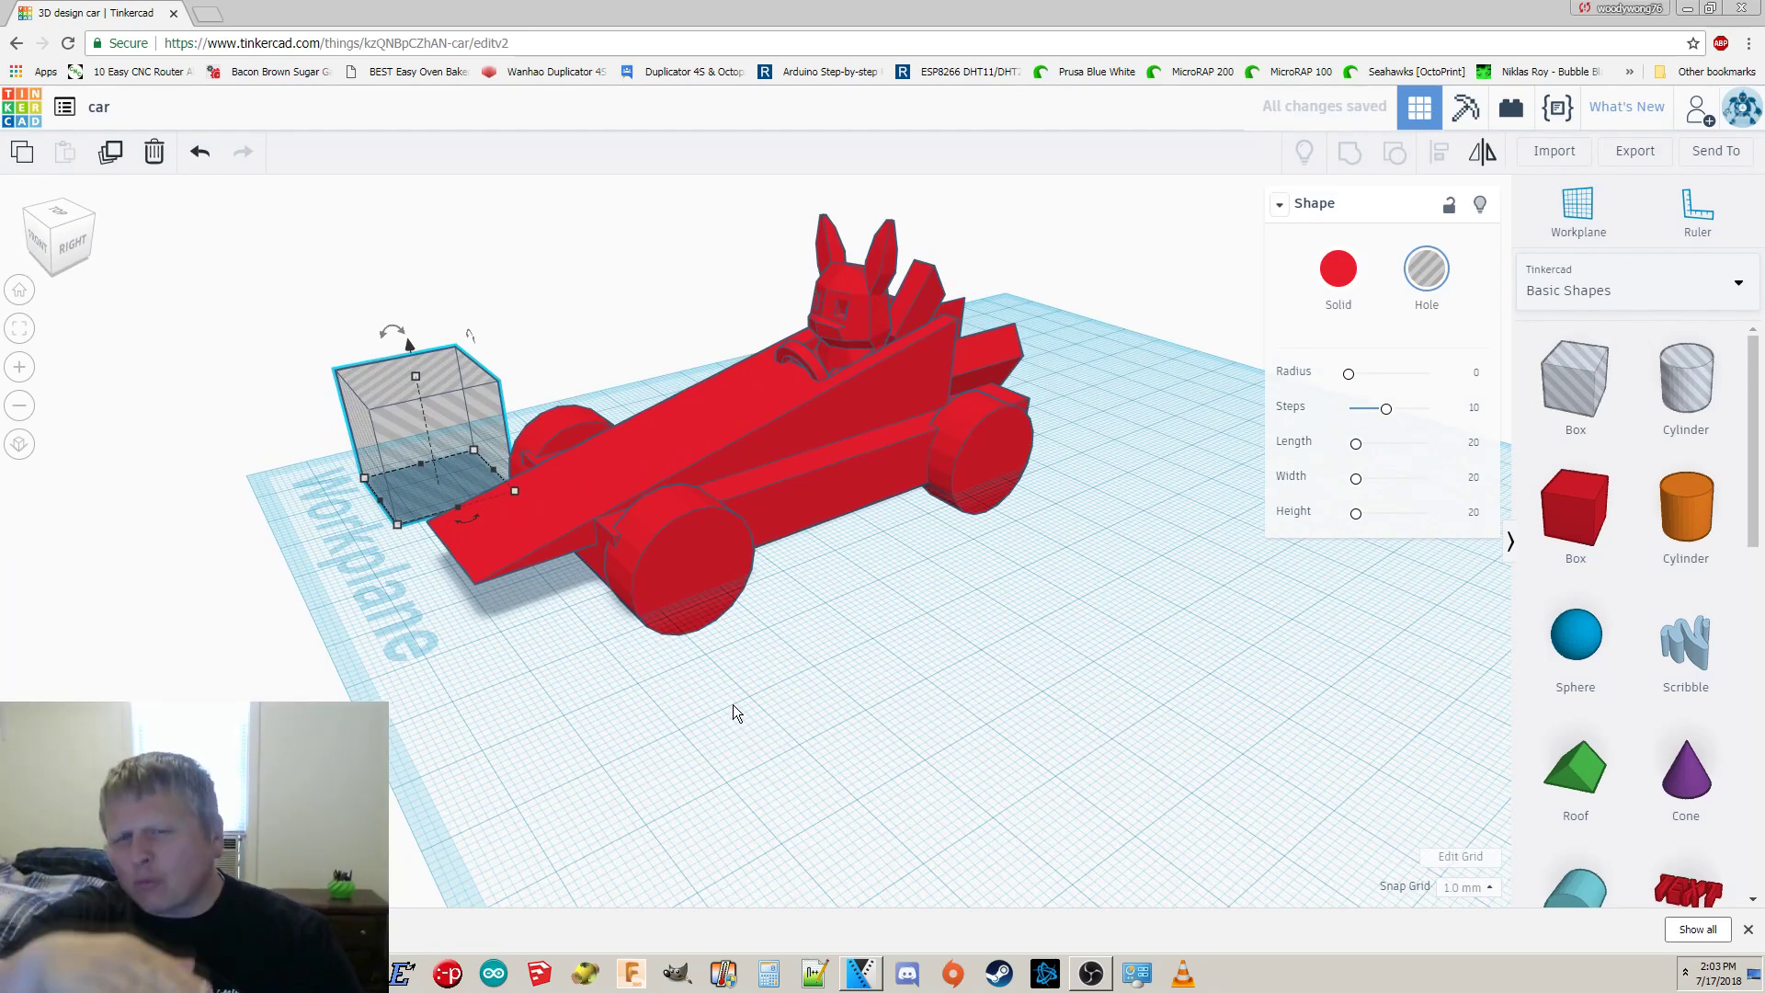
left_click_drag(412, 386, 428, 494)
Raise the grouped car slightly so that only the undersides of the wheels dip below the workplane.
right_click_drag(454, 586, 609, 550)
left_click(736, 491)
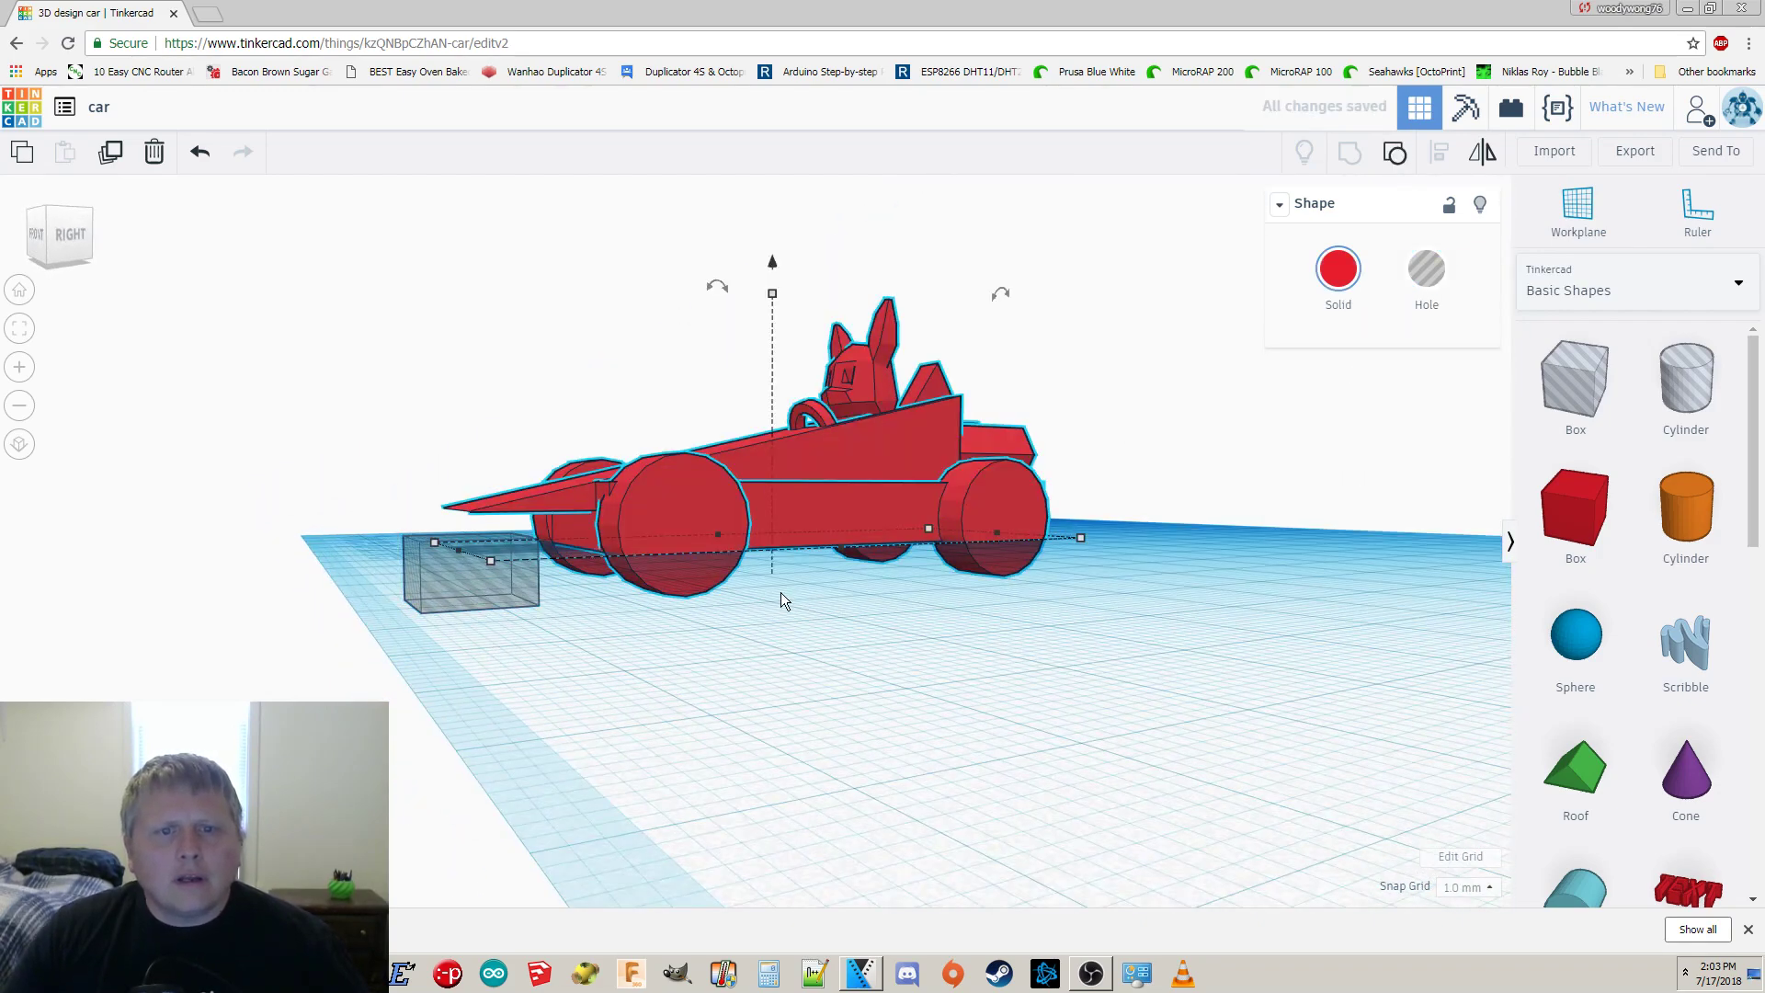
right_click_drag(781, 592, 790, 264)
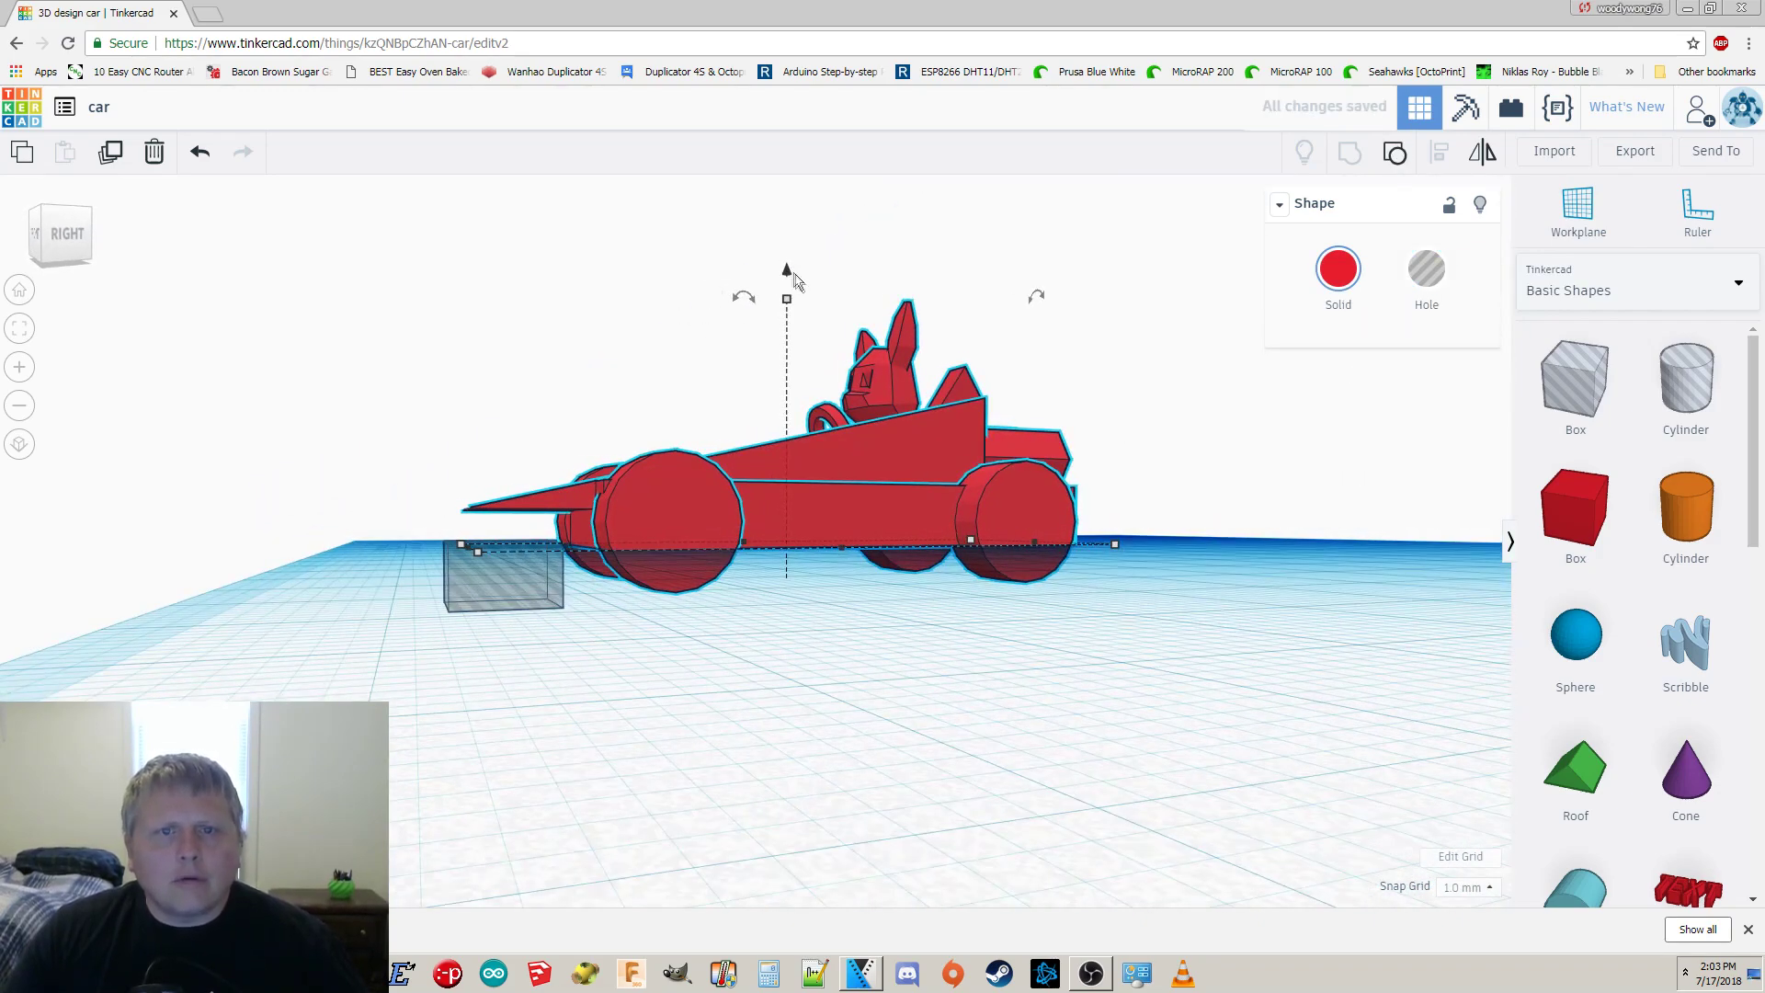
left_click_drag(788, 268, 779, 247)
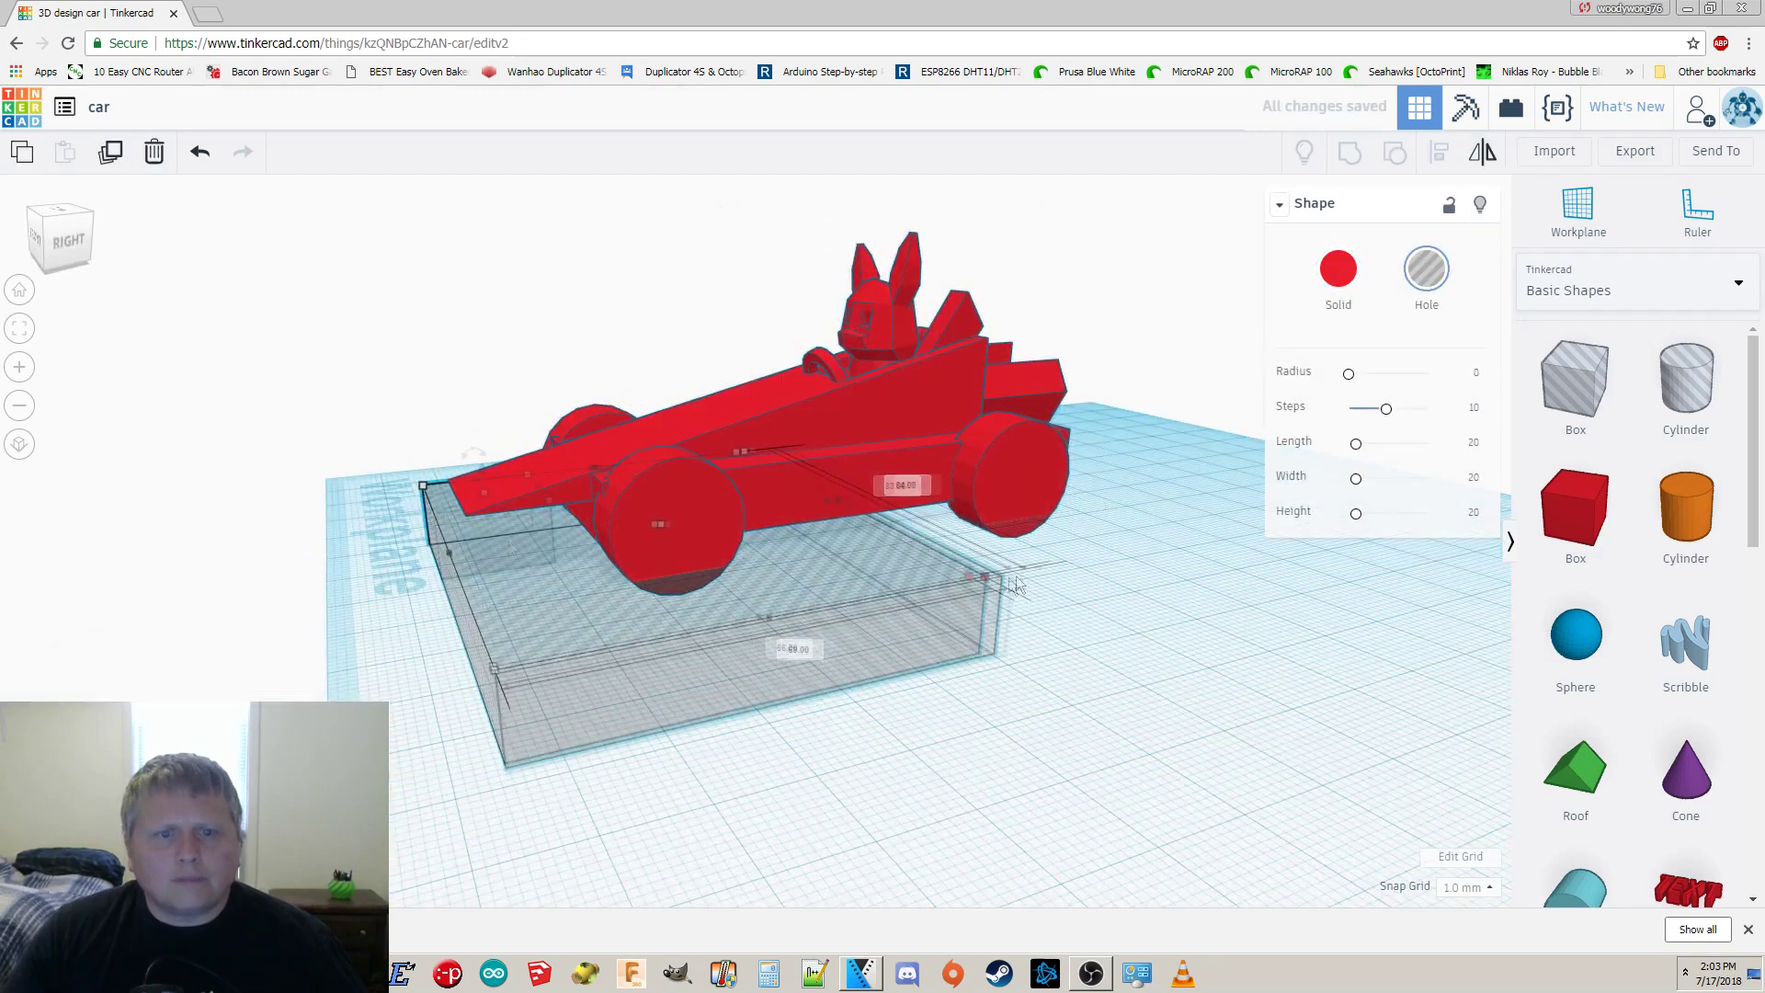
Stretch the box hole beneath the entire car and group it with the car to cut the wheel bottoms flat.
left_click_drag(1009, 583, 1221, 550)
left_click(84, 245)
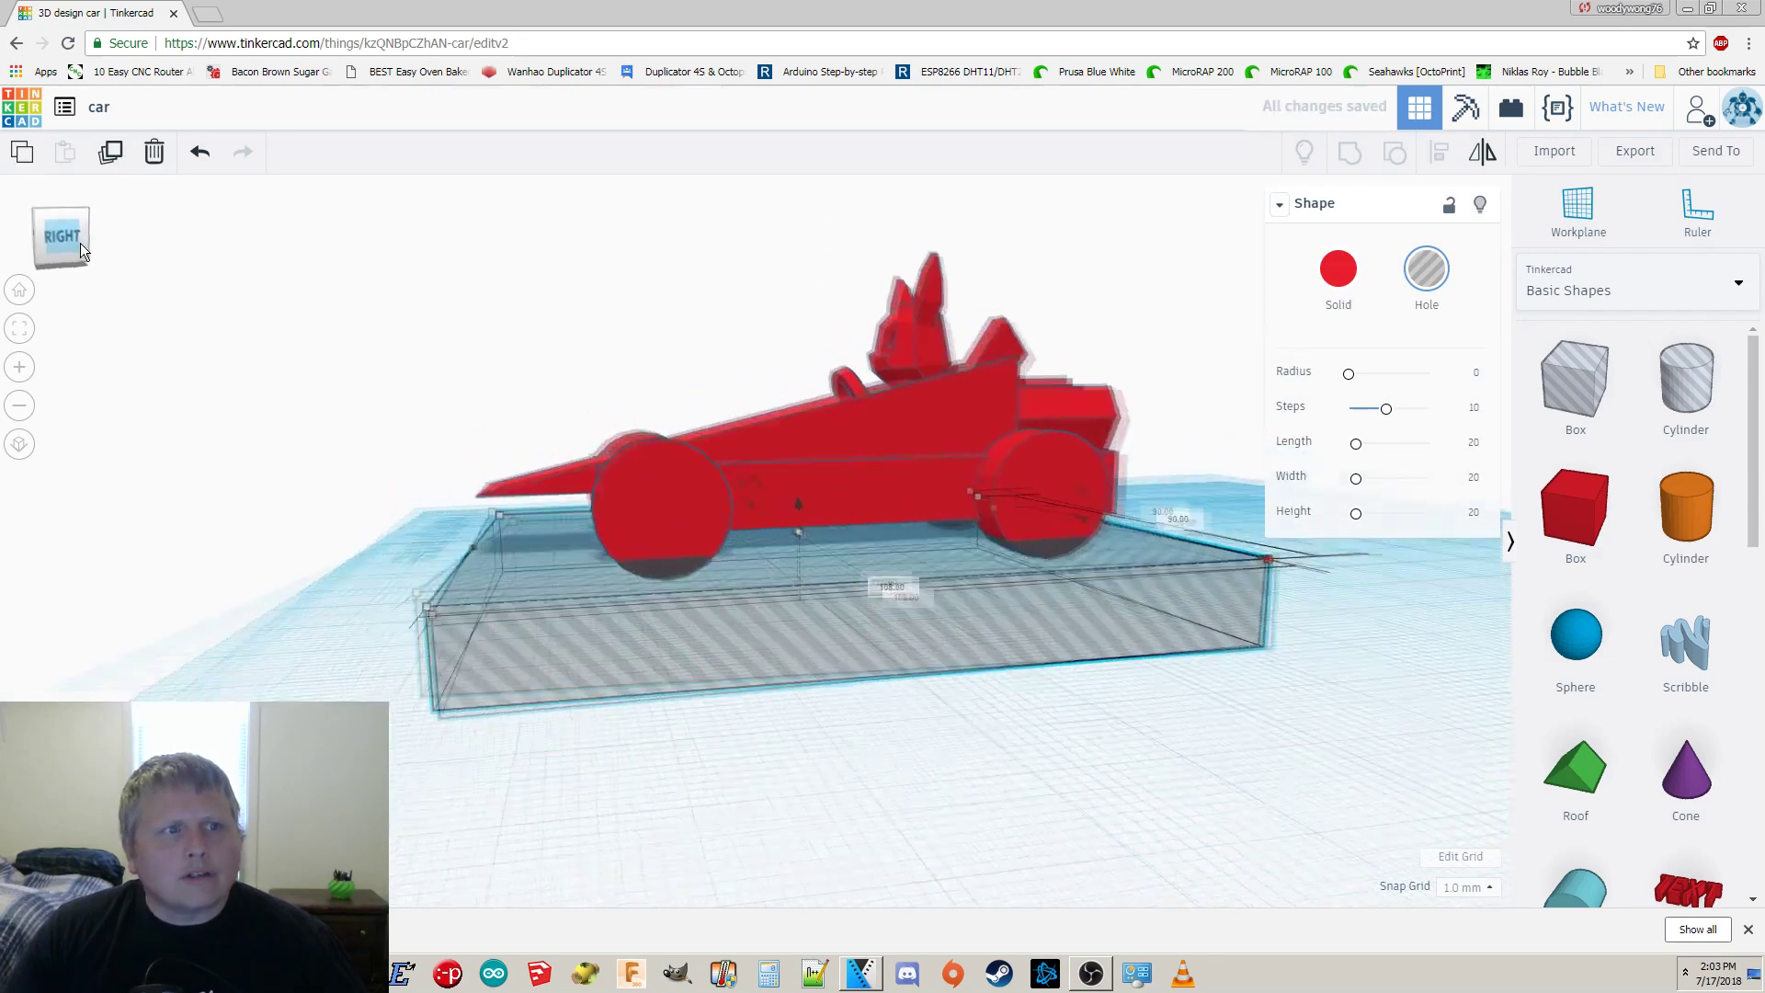
left_click_drag(331, 243, 1384, 832)
left_click(1352, 156)
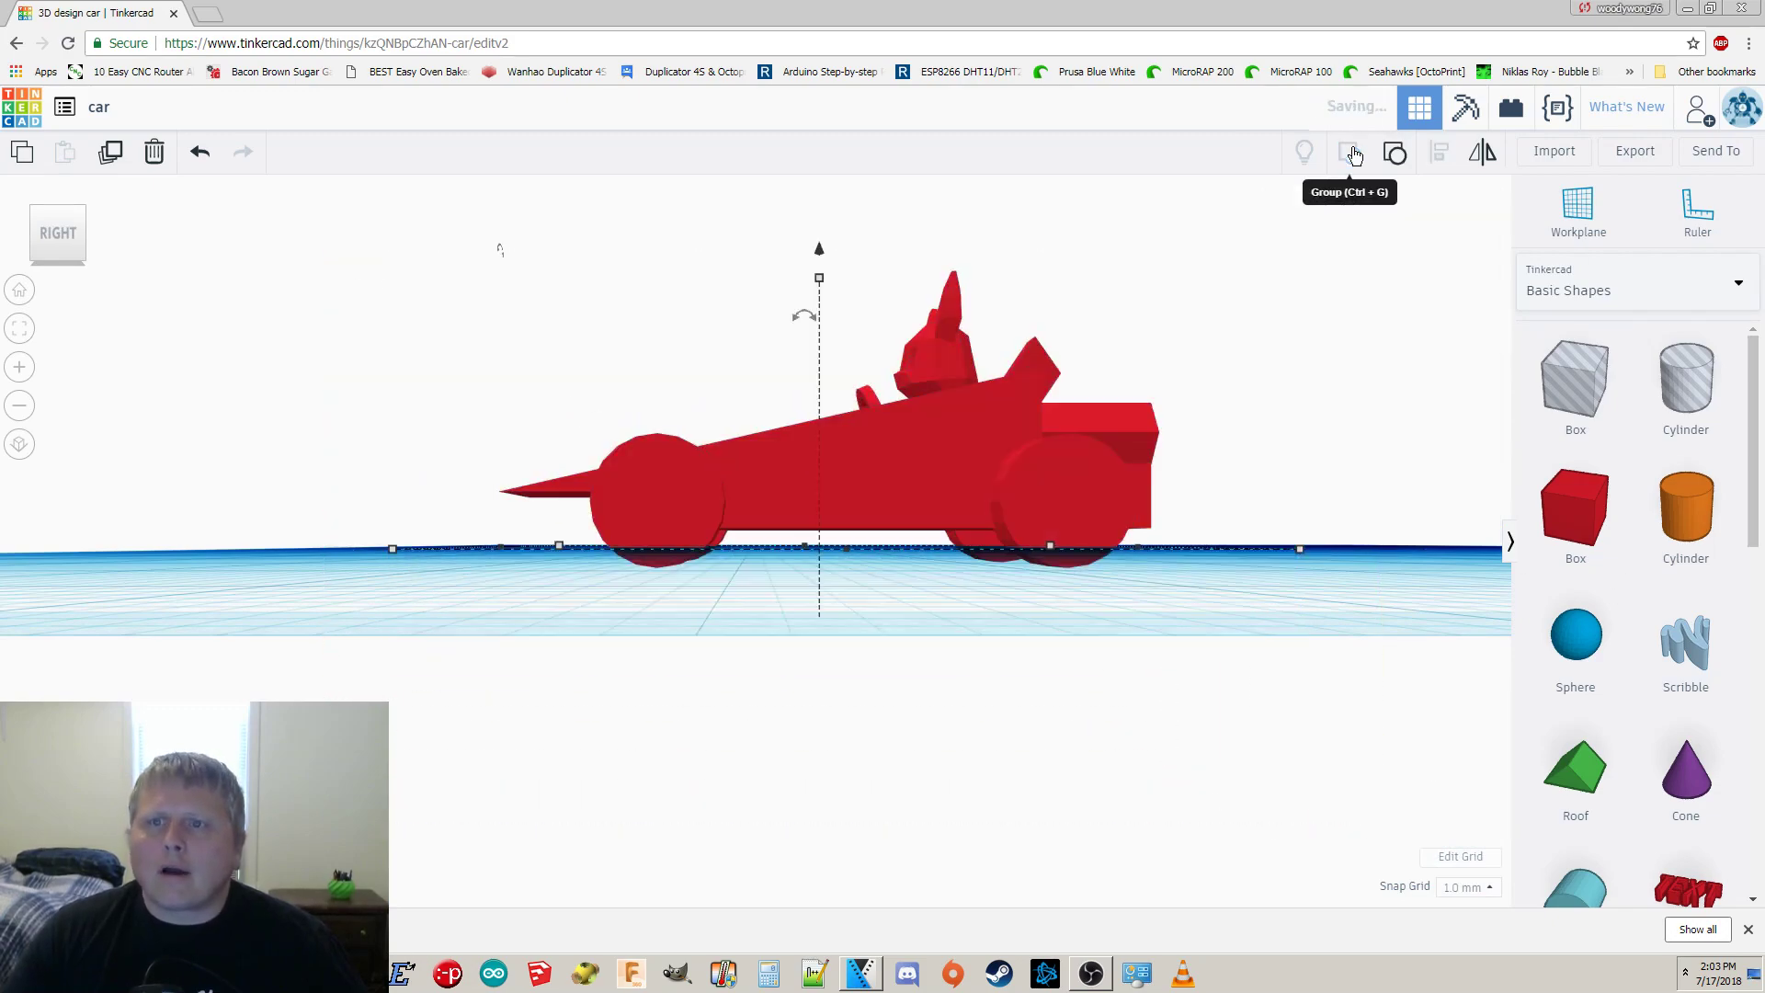
right_click_drag(998, 627, 1103, 735)
left_click(1042, 671)
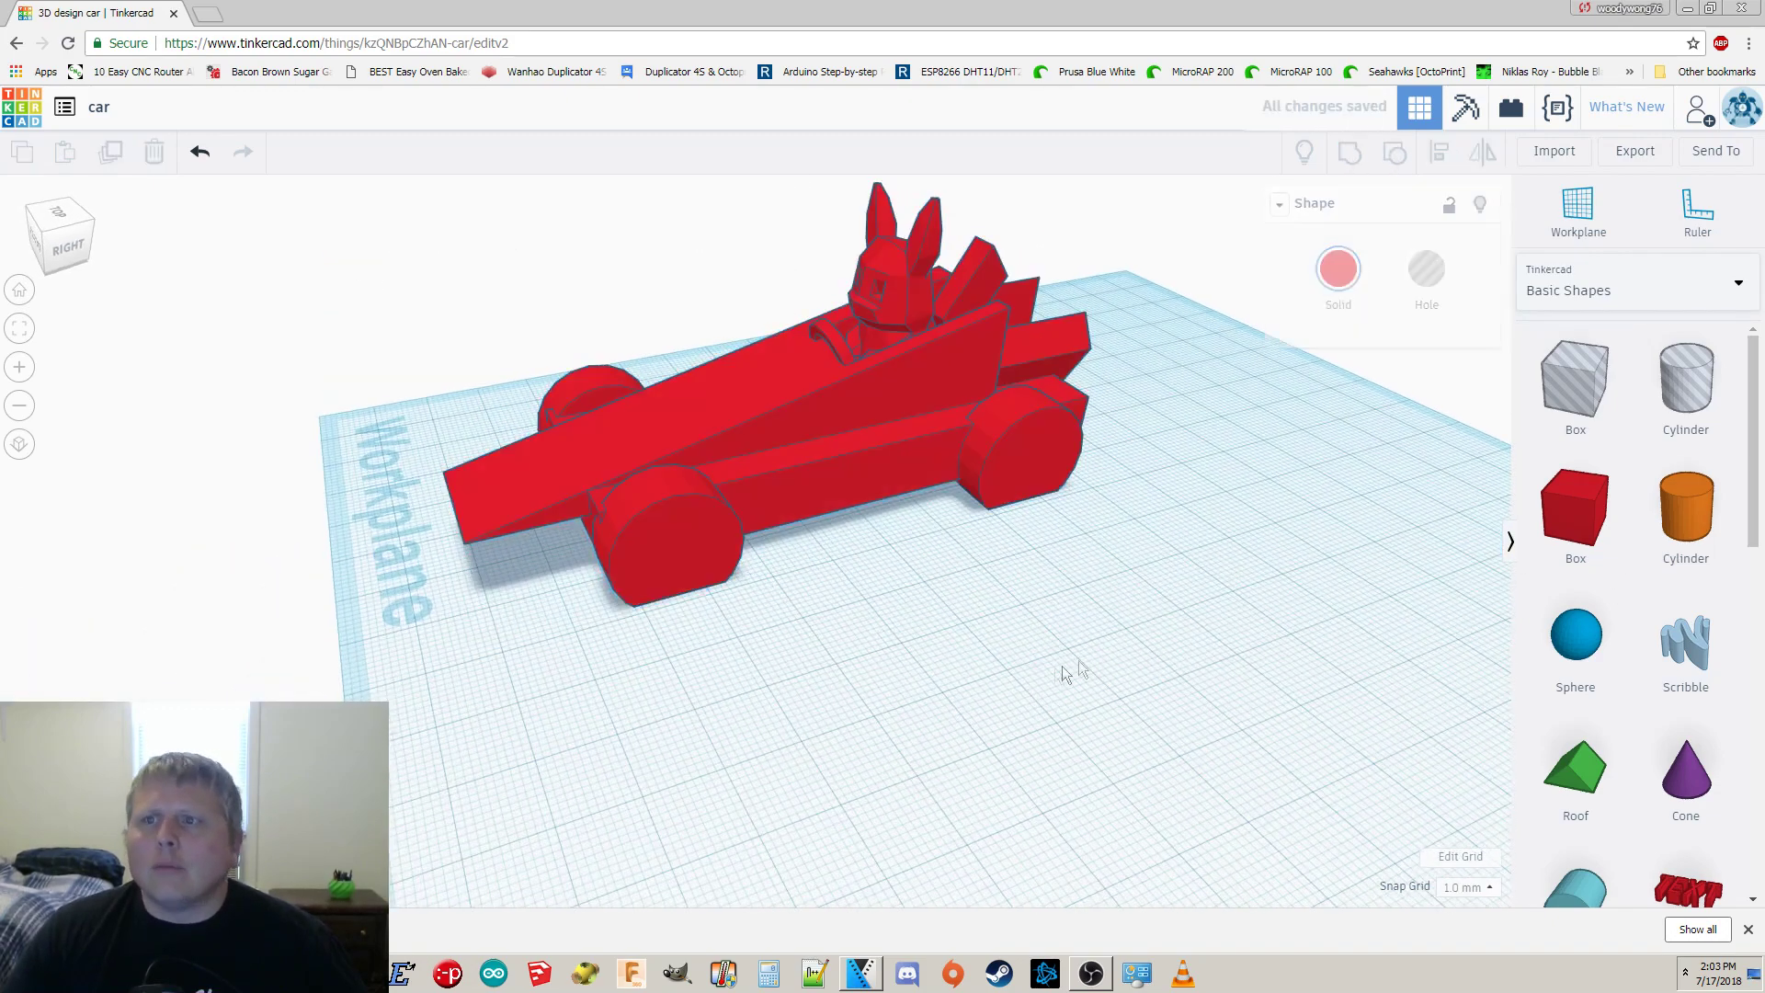
Export everything in the design as an STL file for 3D printing and check the car's underside.
left_click(1637, 157)
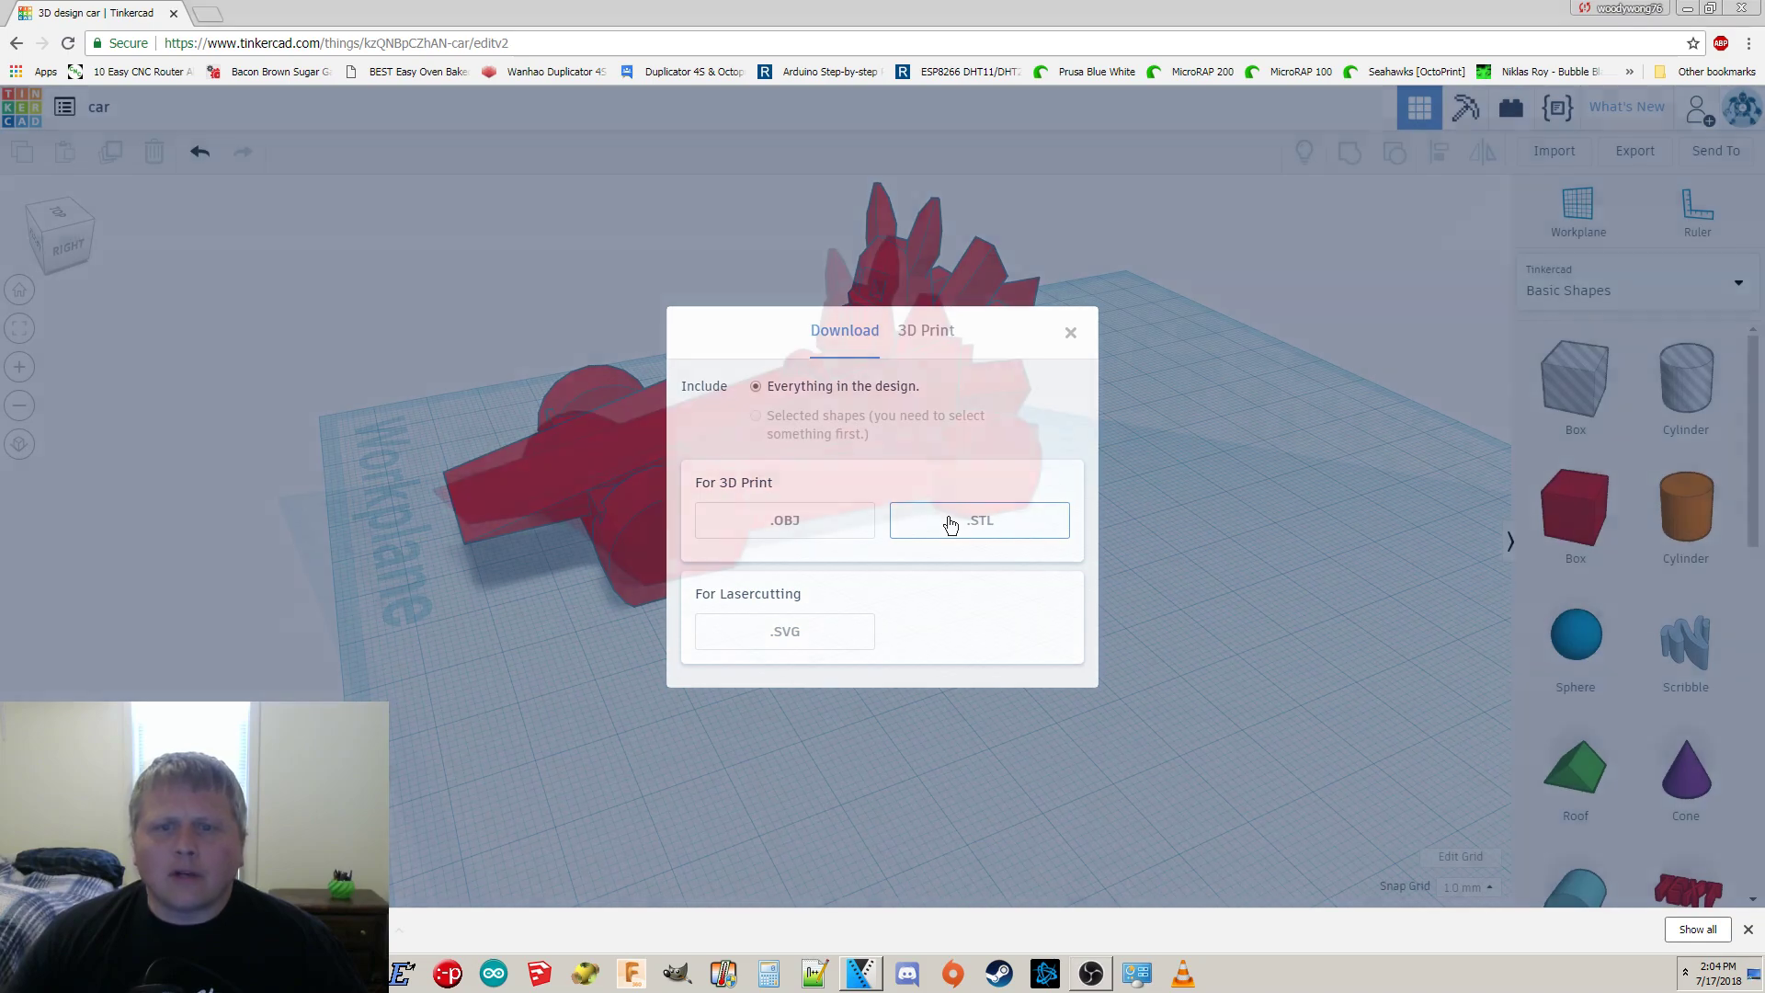
left_click(950, 523)
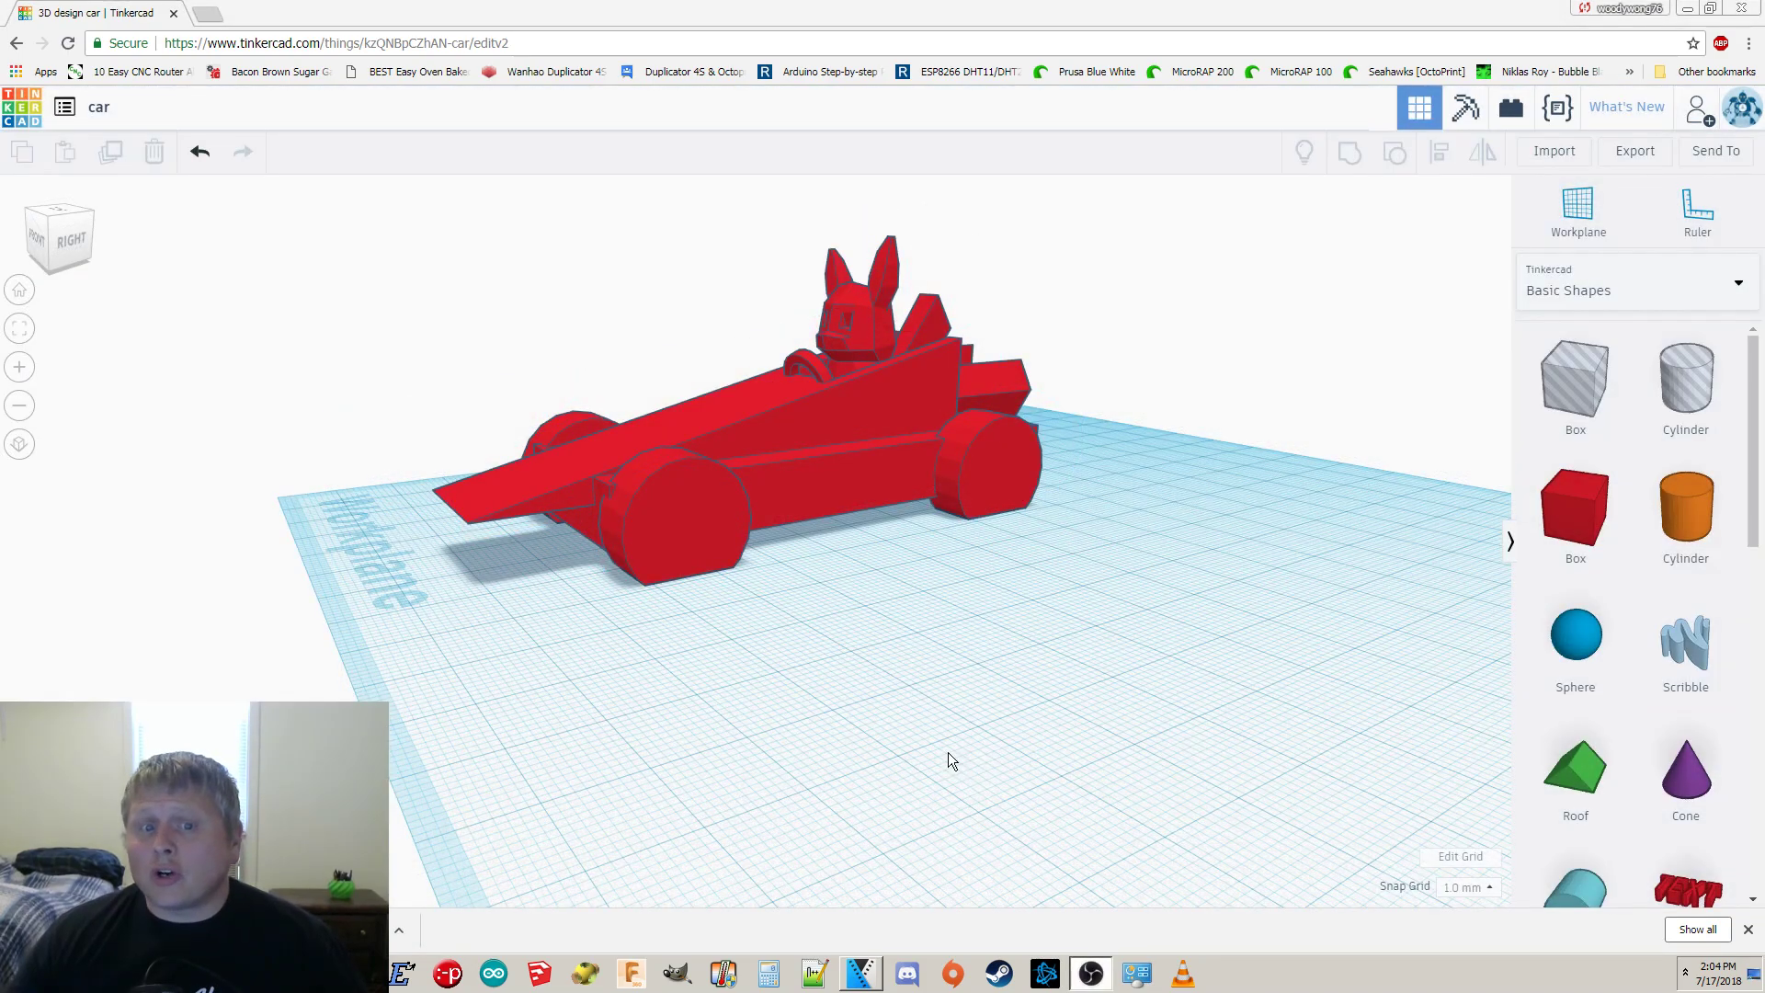
right_click_drag(819, 713, 664, 508)
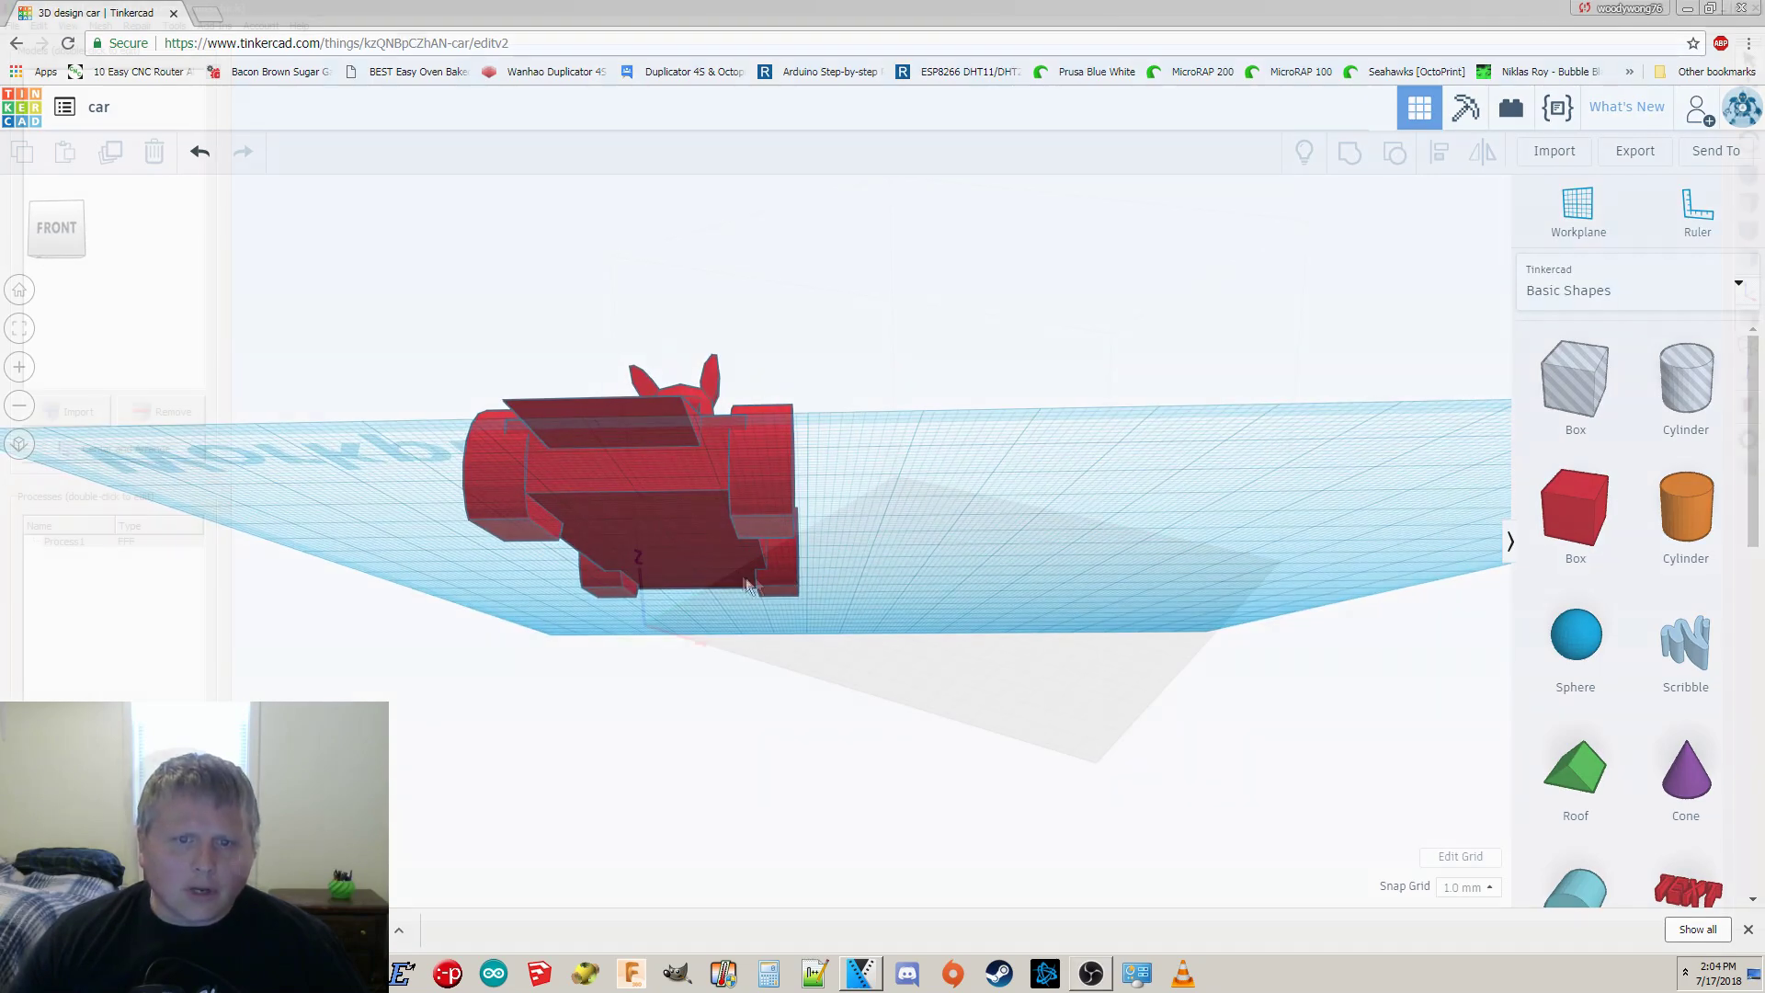